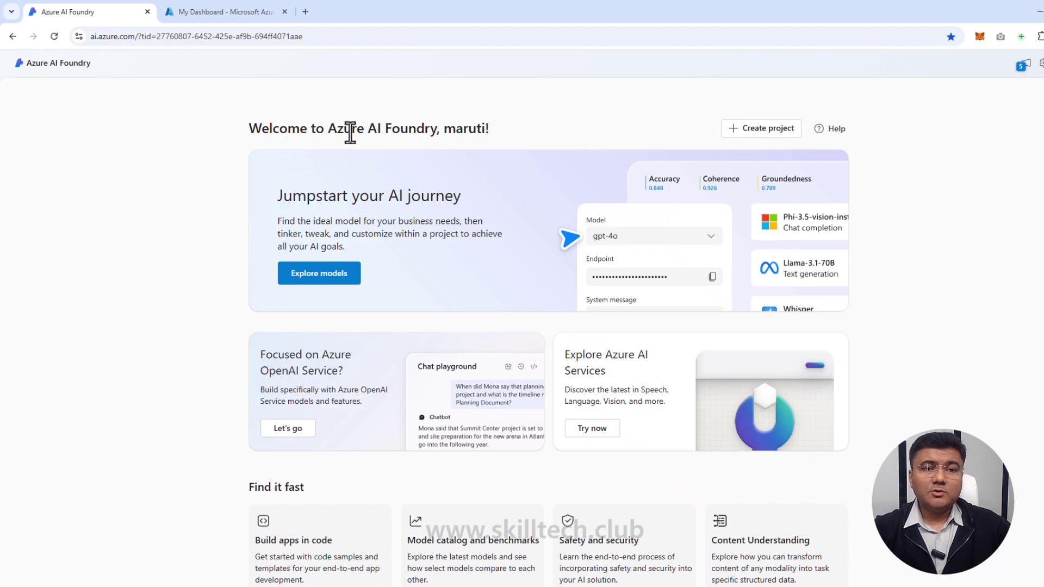
Step: Start creating a new project in Azure AI Foundry
left_click_drag(445, 129, 521, 141)
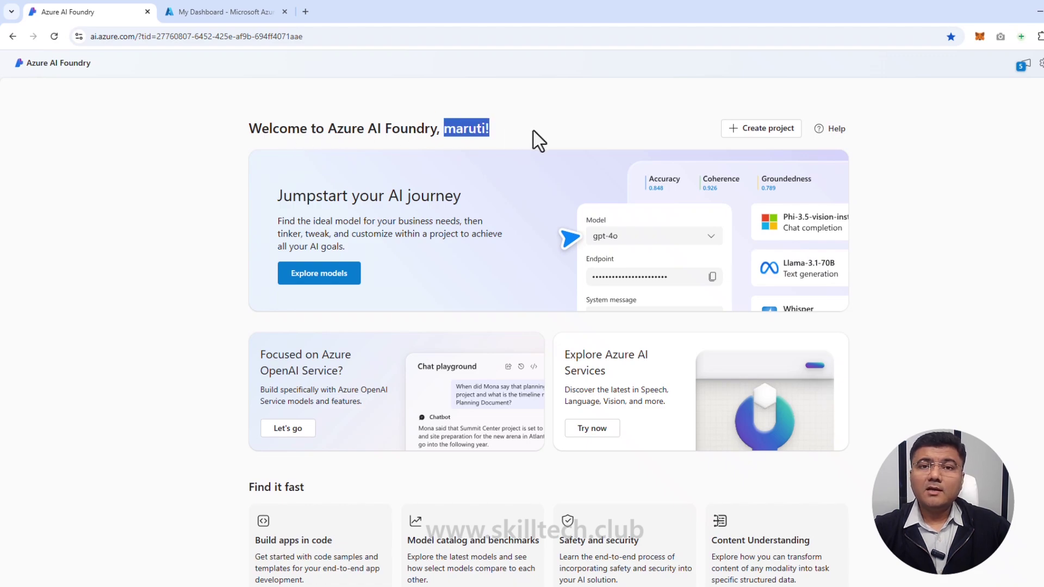
left_click(531, 130)
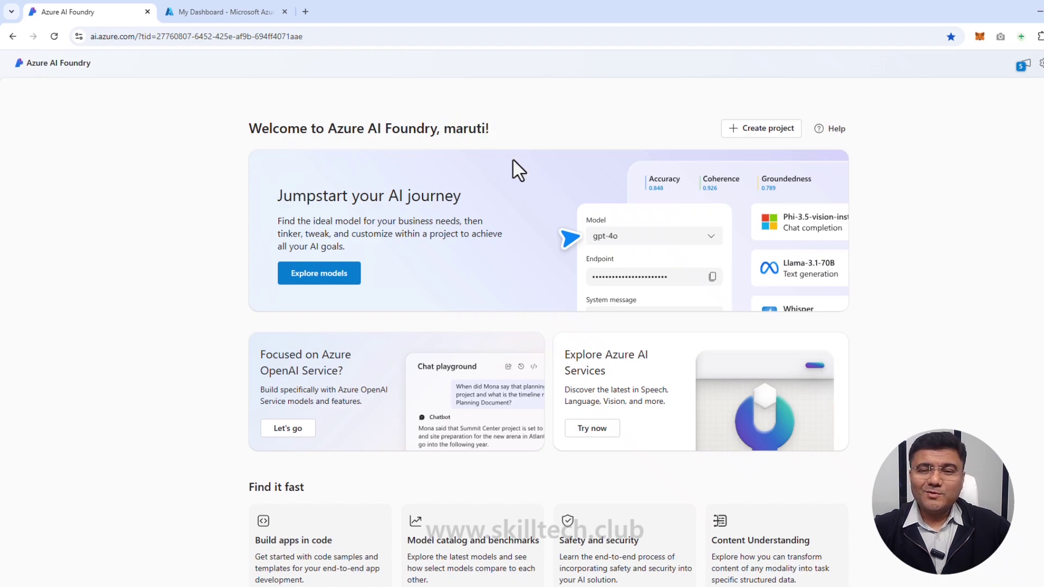
left_click(755, 135)
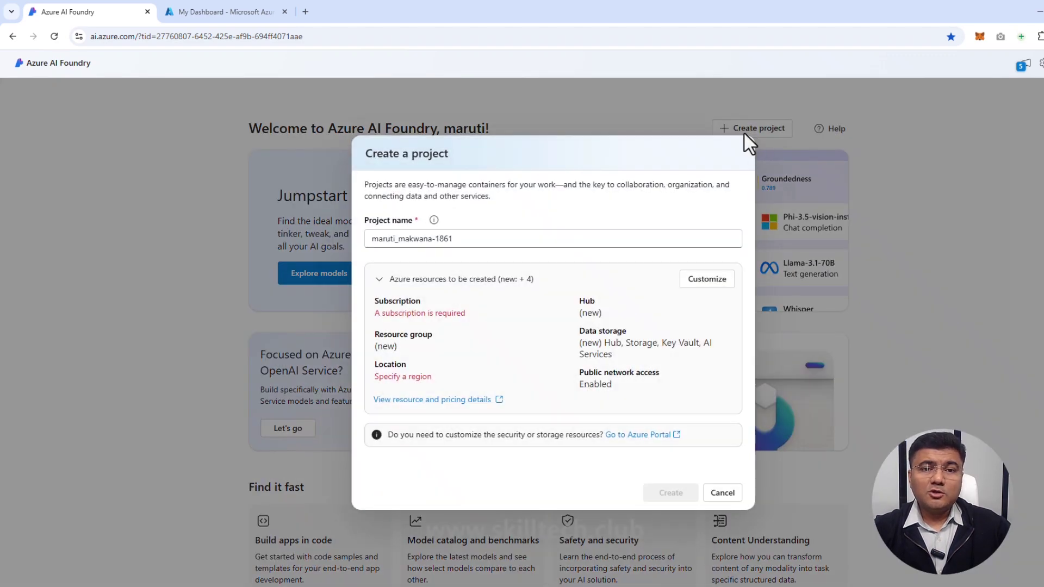
Step: Switch to the Azure portal to view its home page services, and return to the Azure AI Foundry project form
left_click(219, 12)
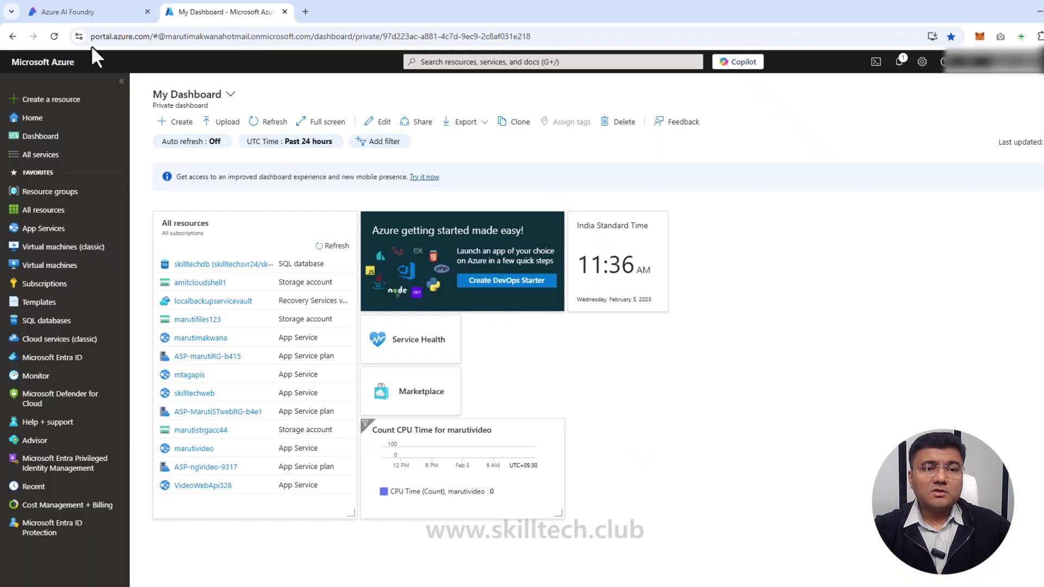
left_click(47, 119)
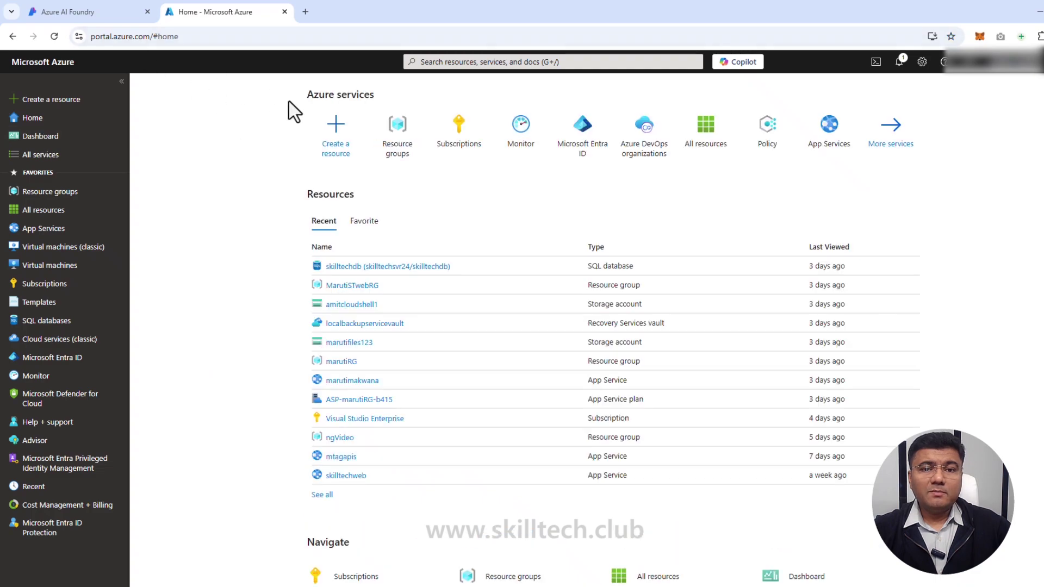
mouse_move(386, 134)
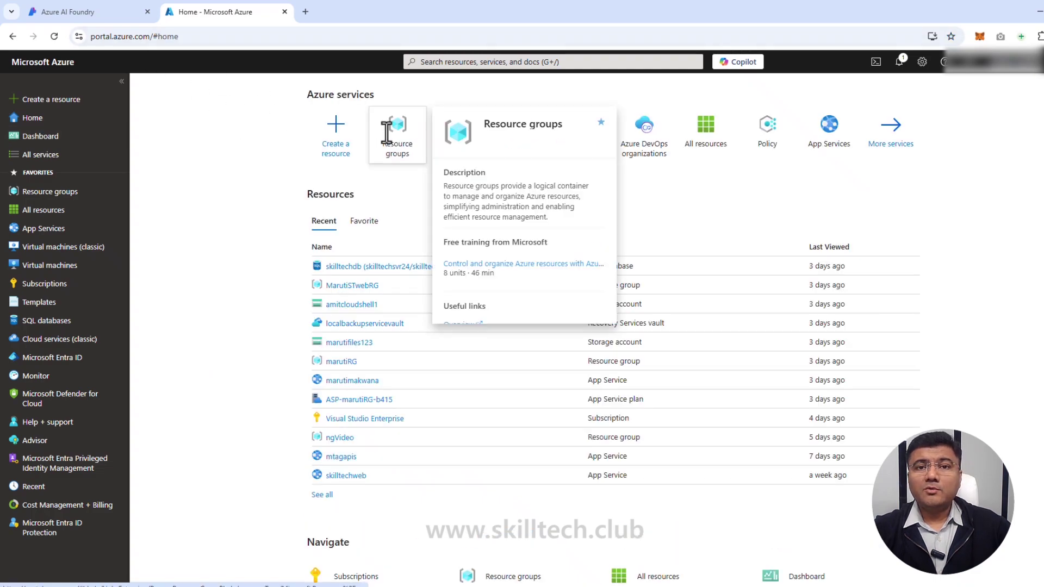
left_click(81, 11)
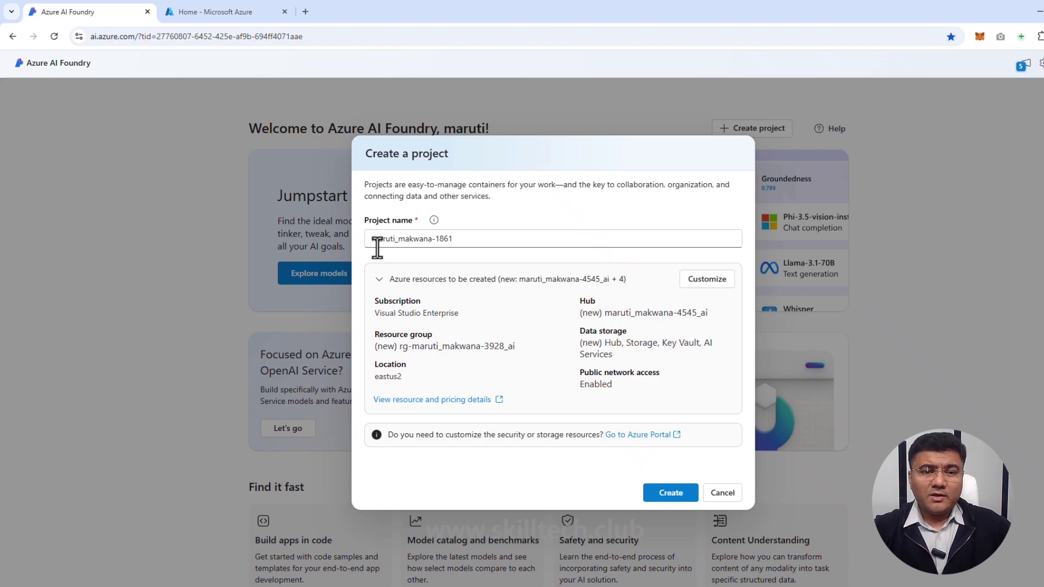
Step: Replace the surname in the suggested project name with "proj", keeping the number suffix
left_click_drag(398, 239, 432, 239)
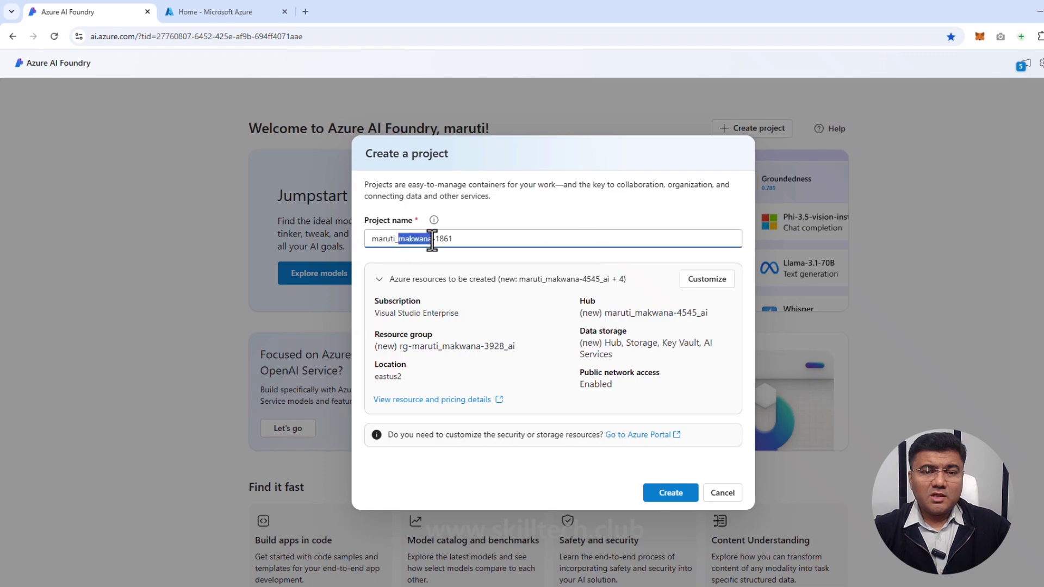
type("proj")
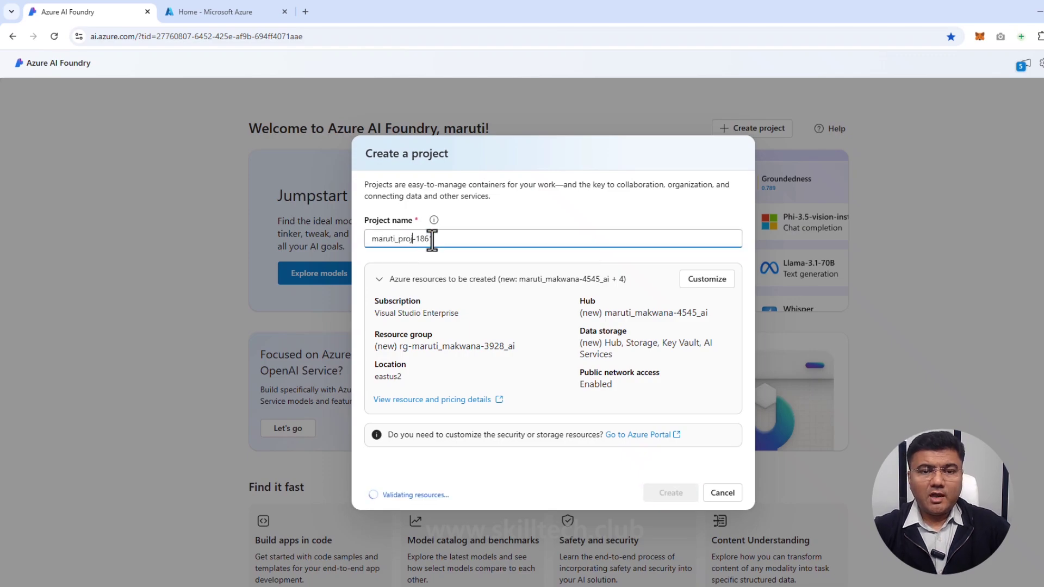
left_click(443, 239)
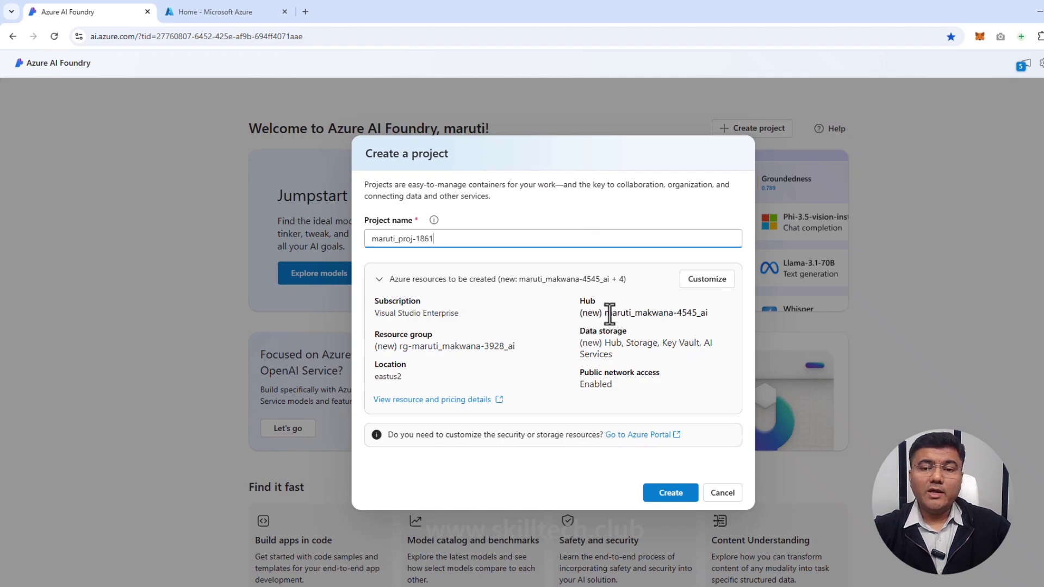
Step: Customize the new hub by replacing the surname in its name with "hub", and create the project with the other default settings
left_click(707, 279)
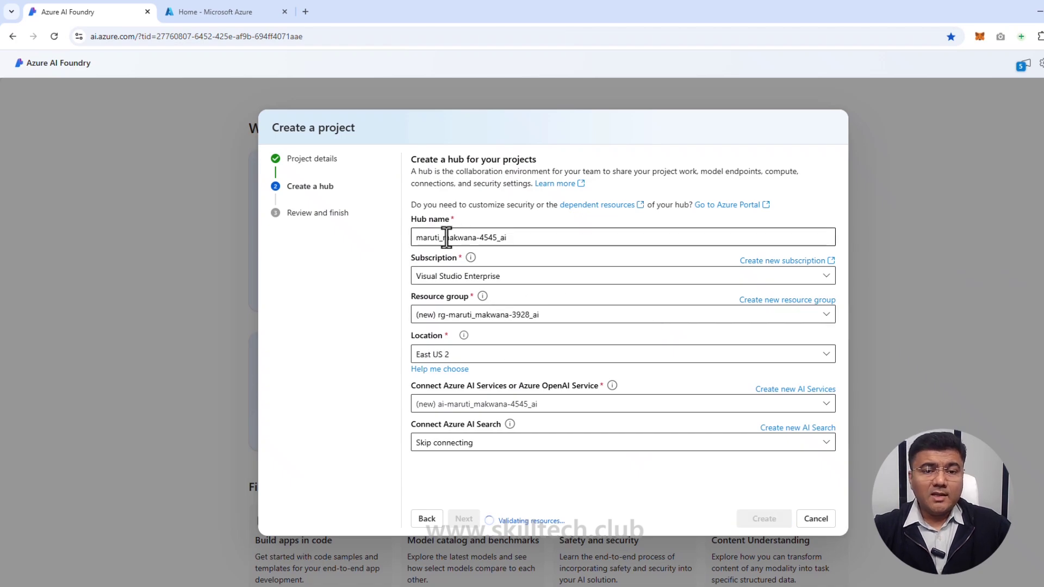
left_click_drag(444, 237, 477, 239)
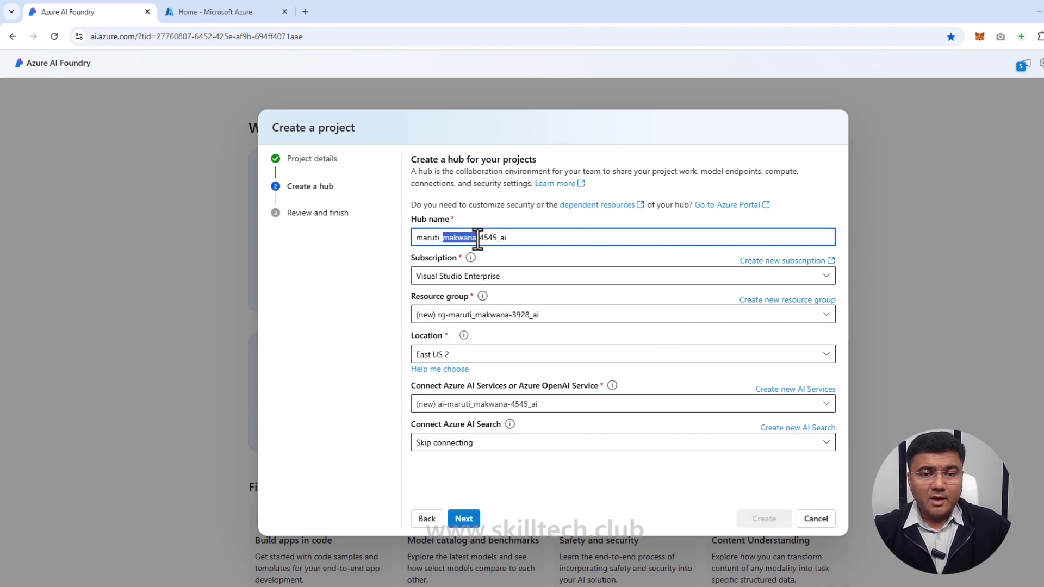
type("hub")
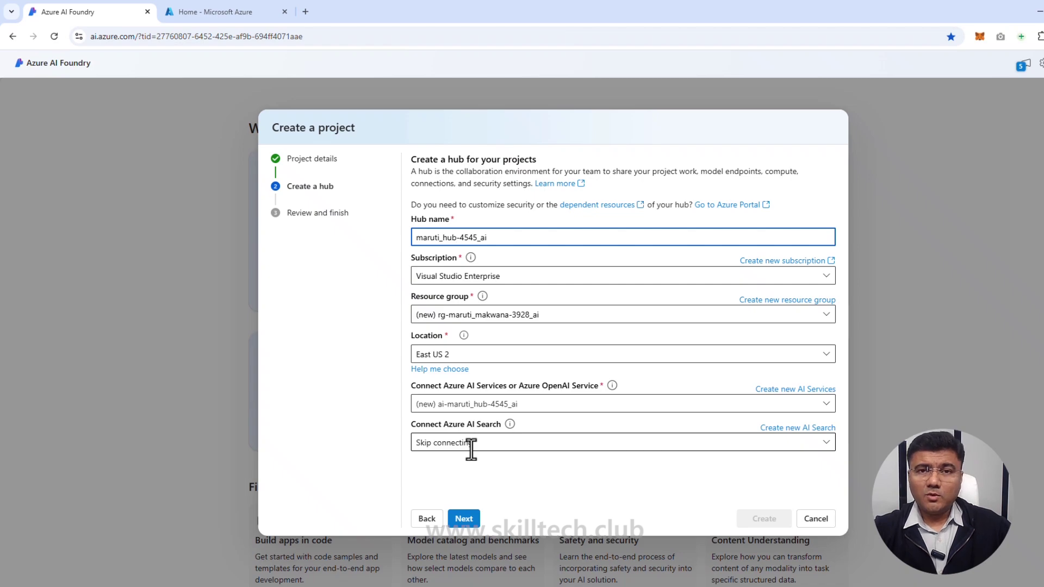
left_click(465, 519)
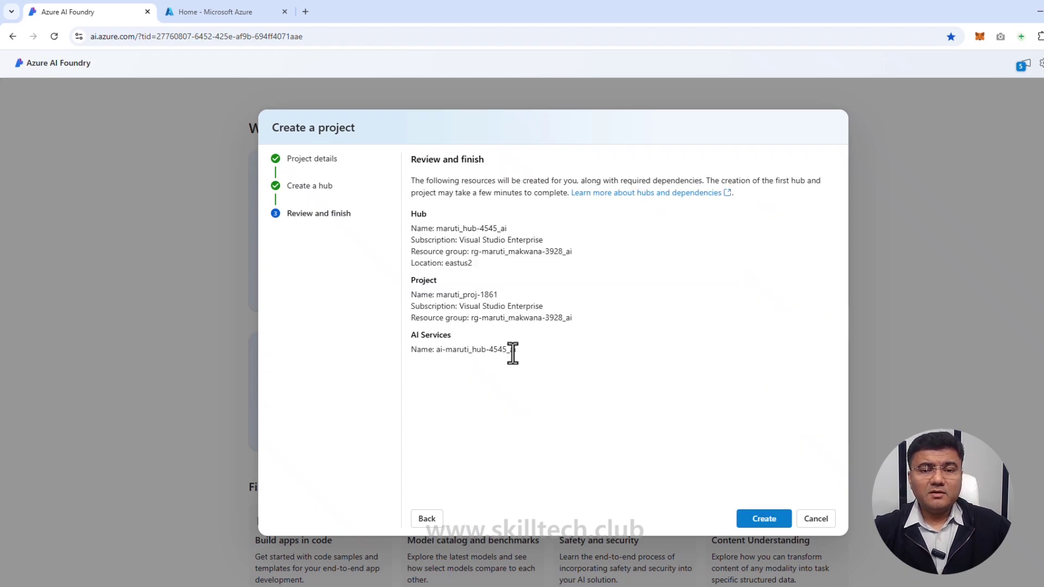
left_click(760, 516)
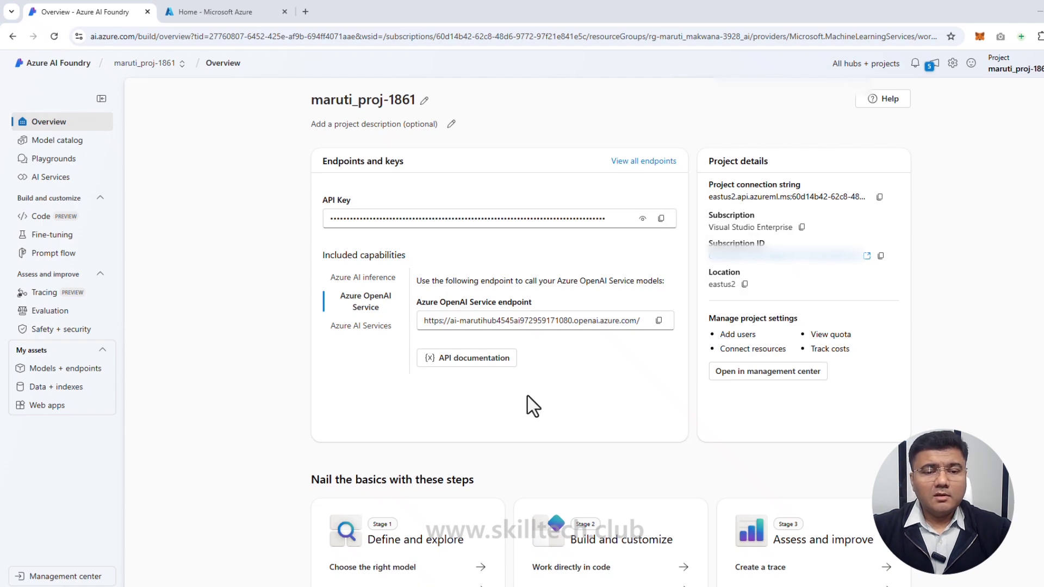
Step: Review the stages on the project's overview page and browse the available models in the model catalog
scroll(533, 405, "down", 3)
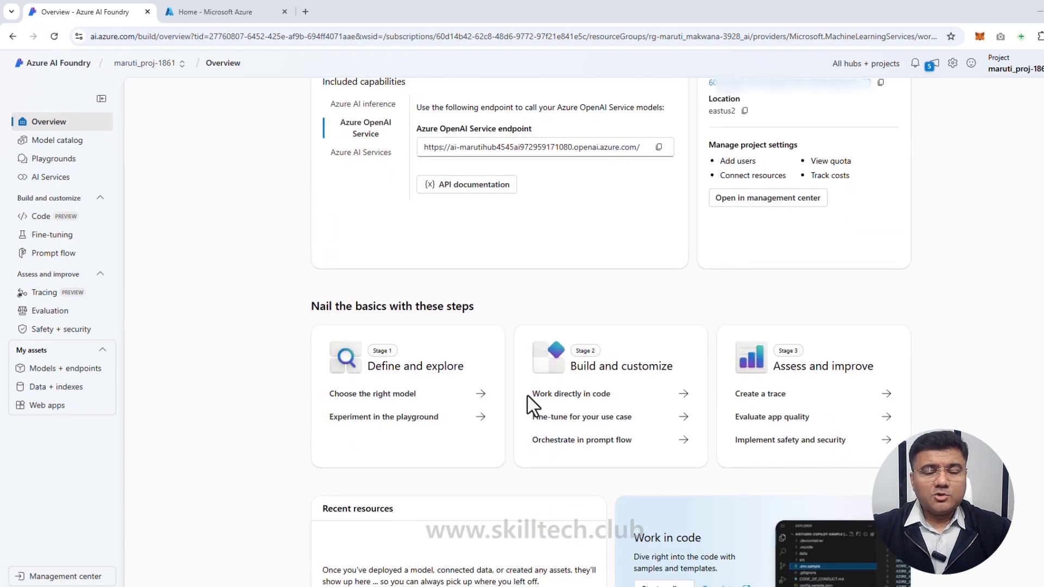
scroll(532, 405, "down", 1)
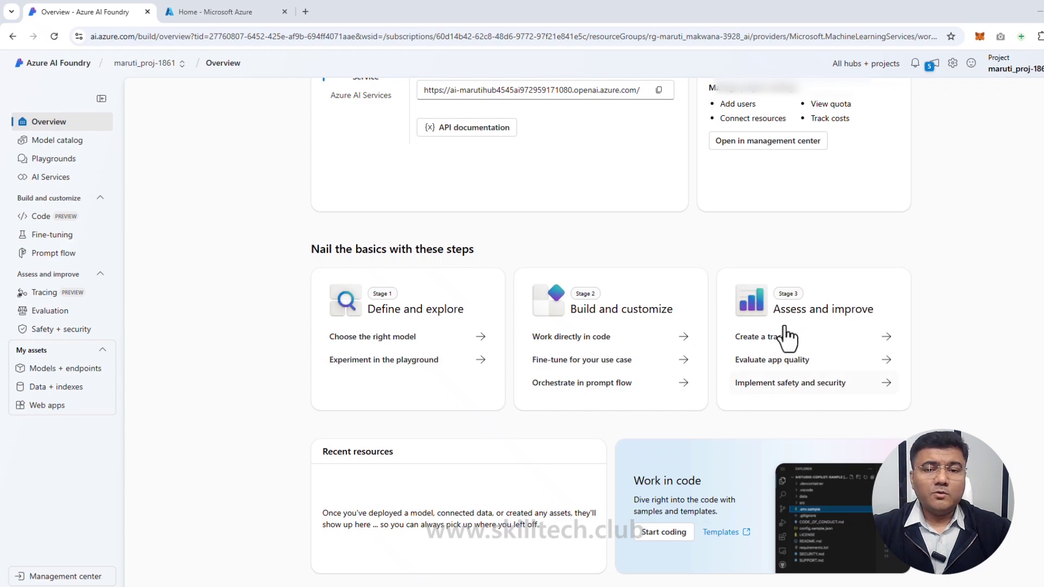
left_click(54, 142)
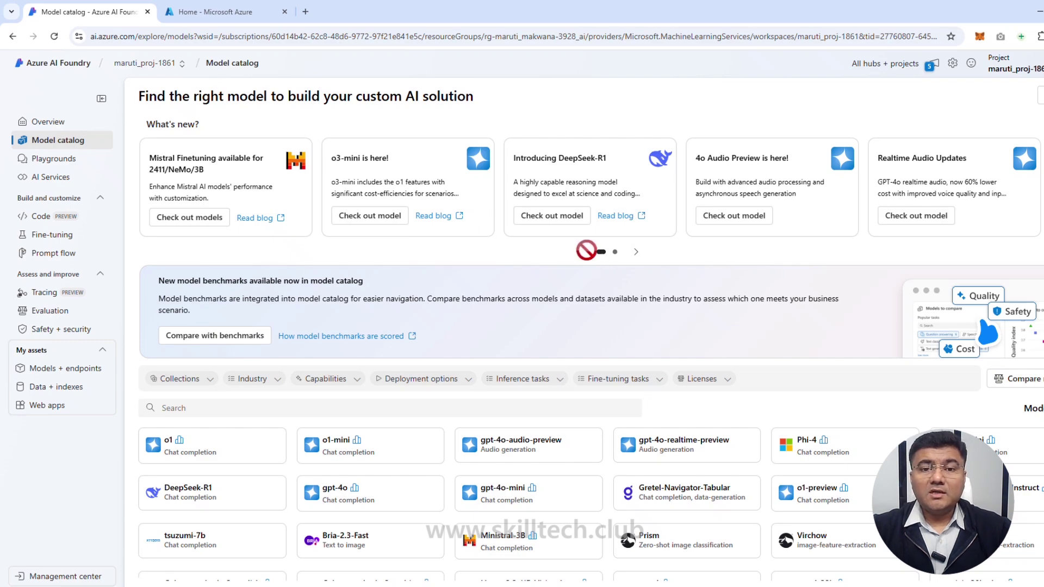
scroll(575, 282, "down", 2)
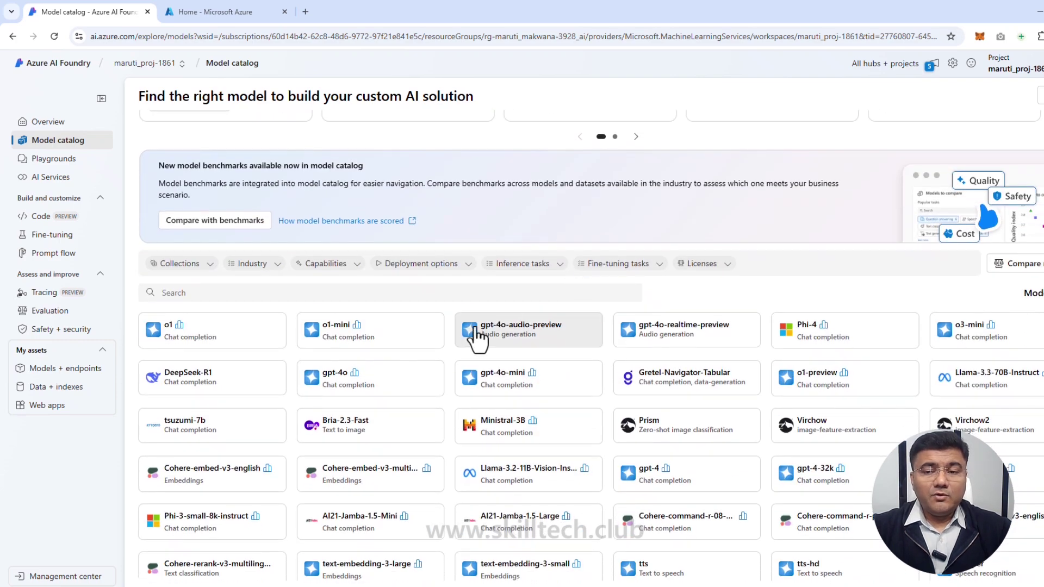
scroll(473, 337, "down", 2)
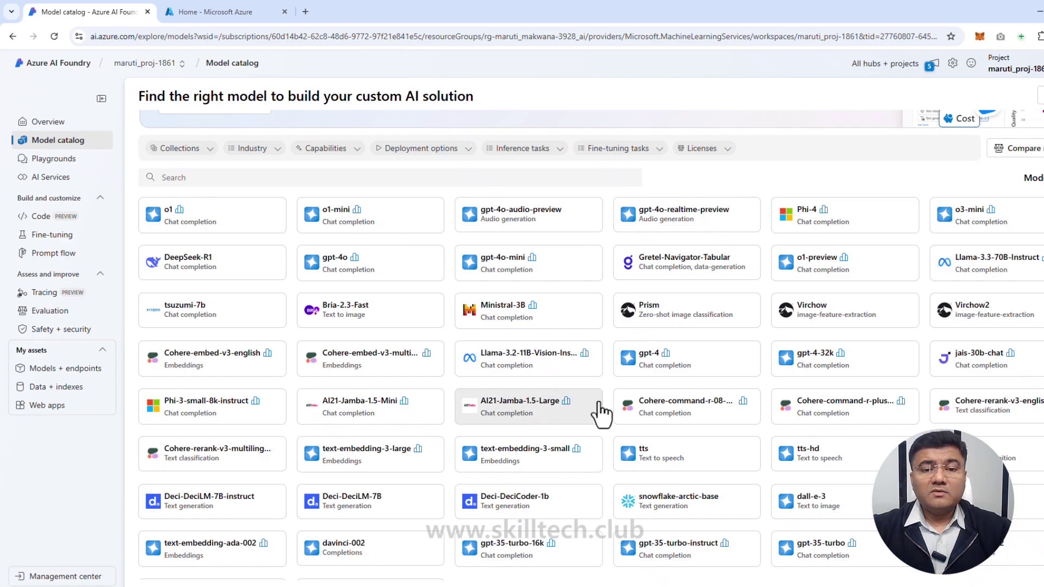
scroll(701, 439, "down", 1)
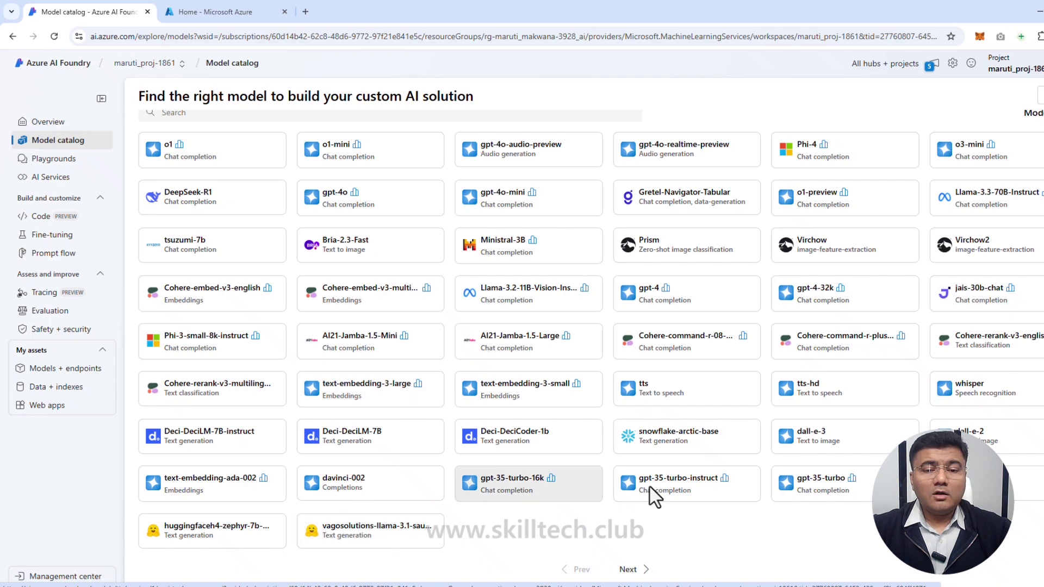
scroll(555, 280, "up", 5)
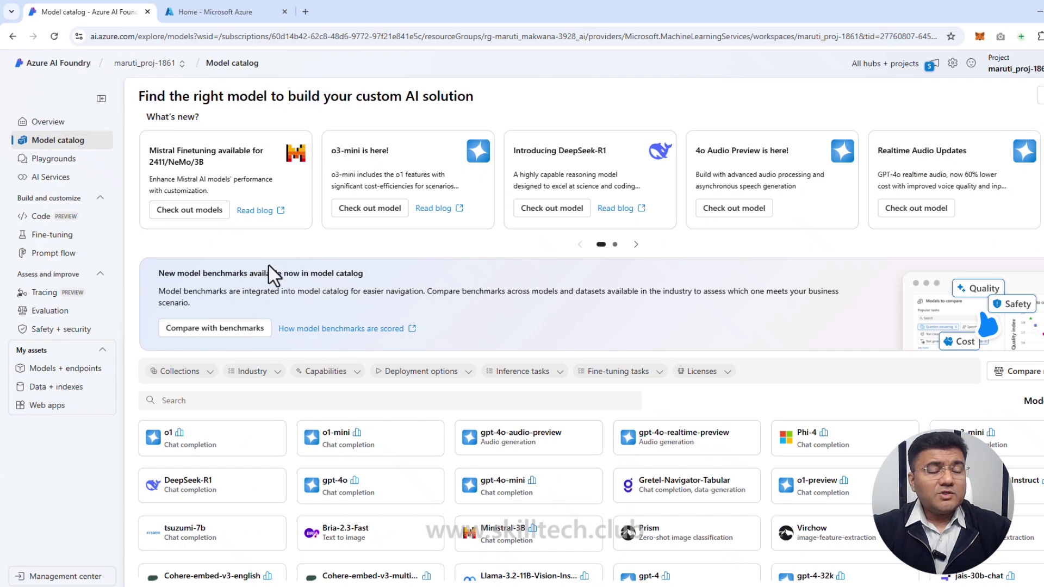
Step: Open the management center and review all hubs and projects and the project's users and roles
left_click(60, 577)
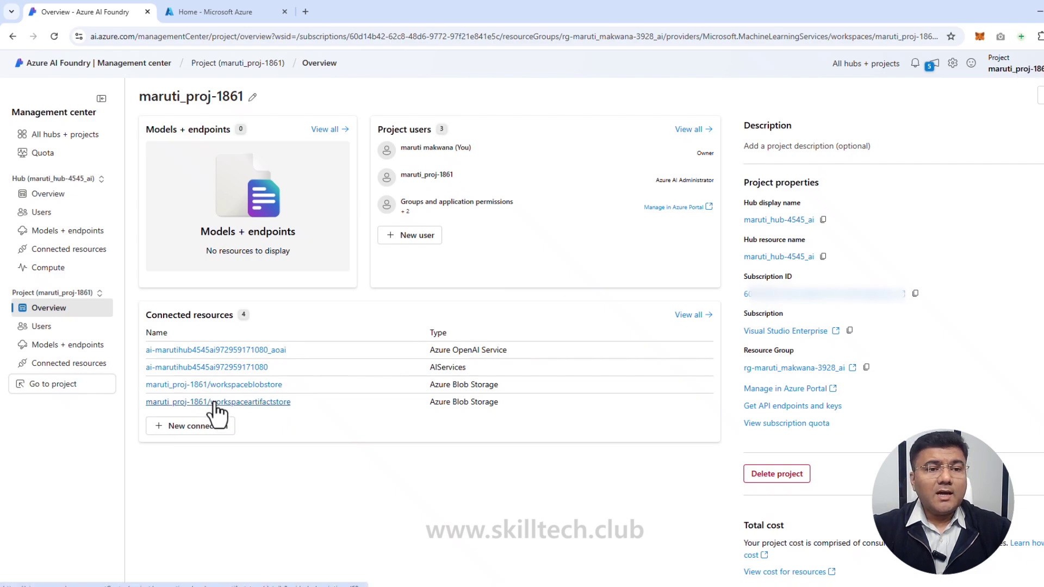
left_click(57, 135)
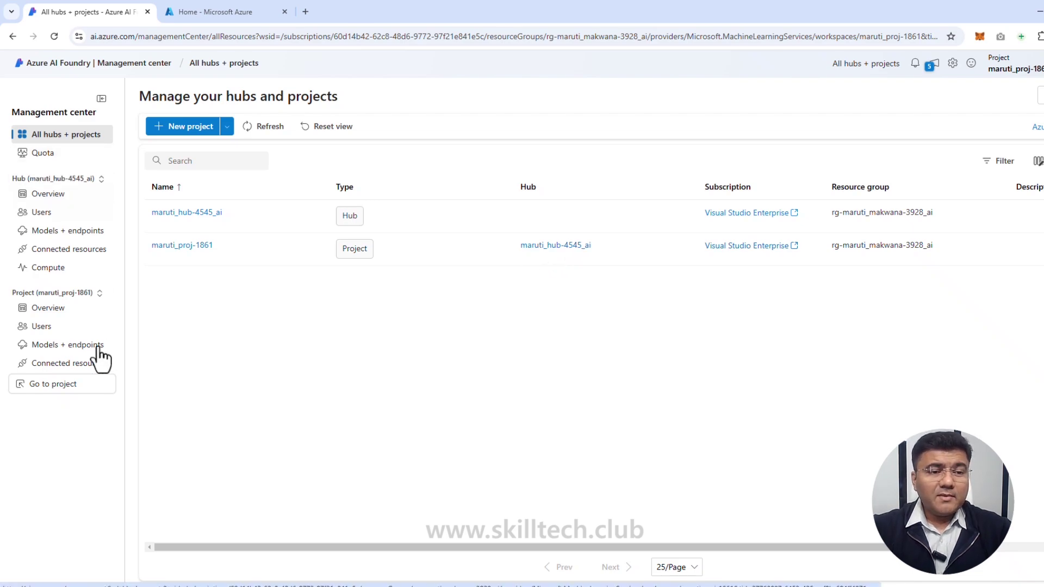
left_click(43, 333)
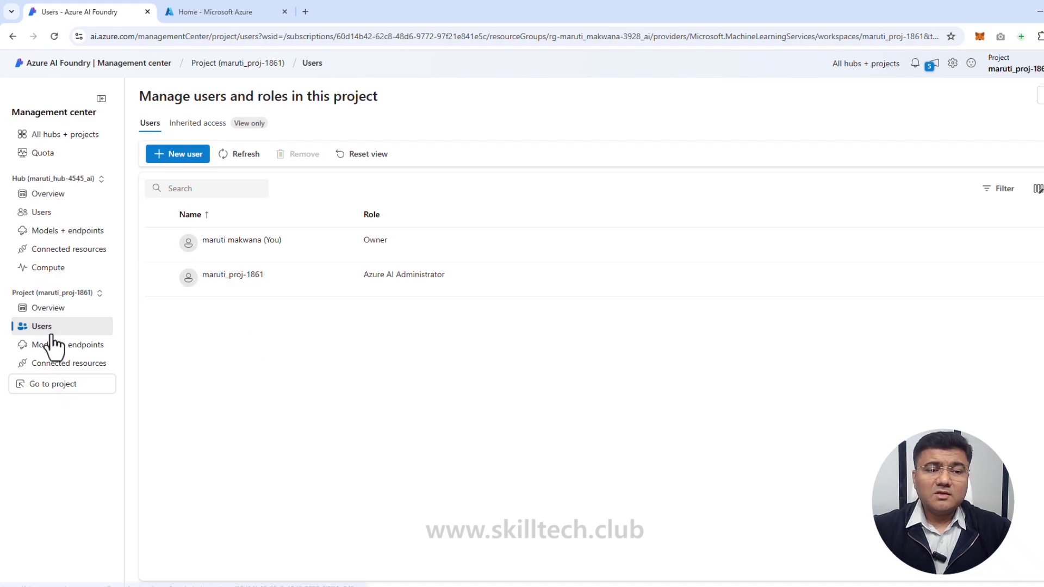
Step: Review the options for deploying a model in the project, and examine the project's connected resources
left_click(76, 351)
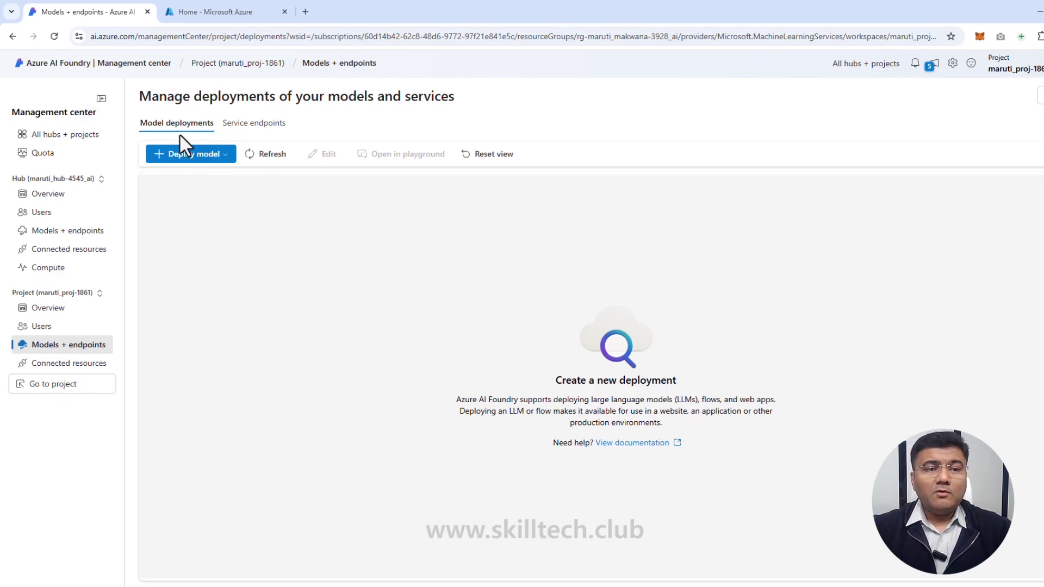
left_click(229, 158)
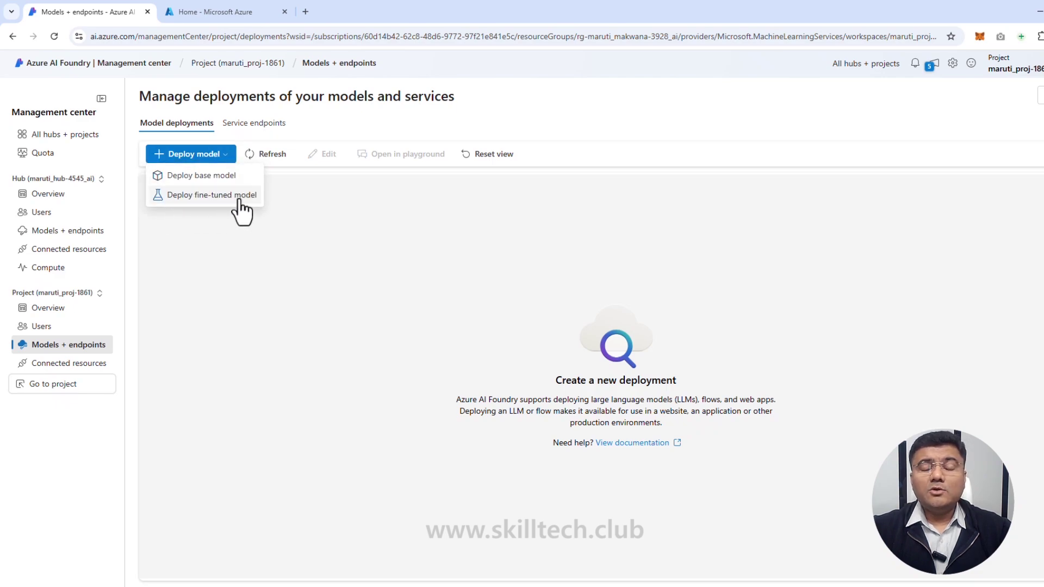
left_click(324, 209)
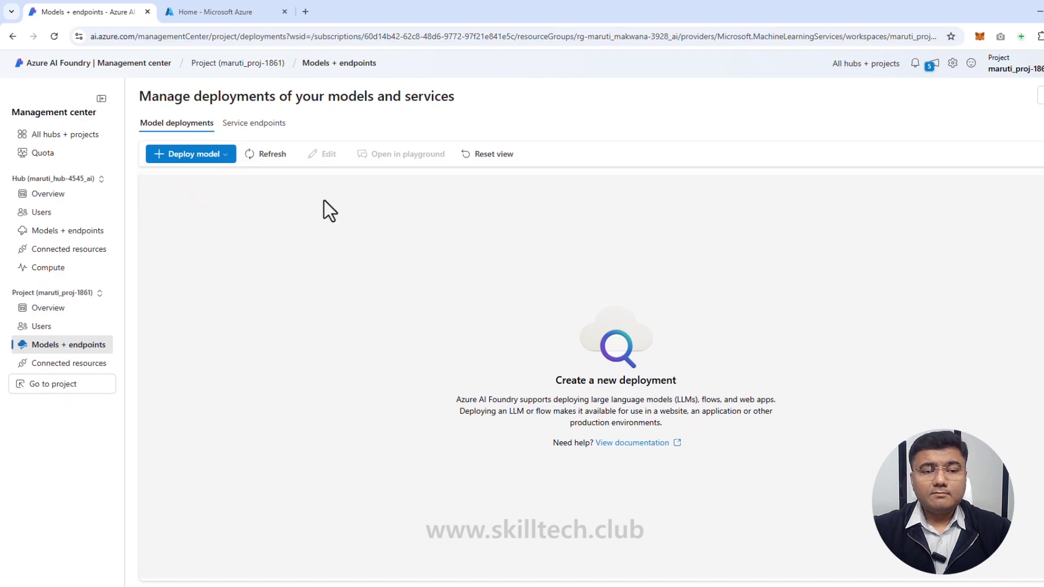
left_click(73, 368)
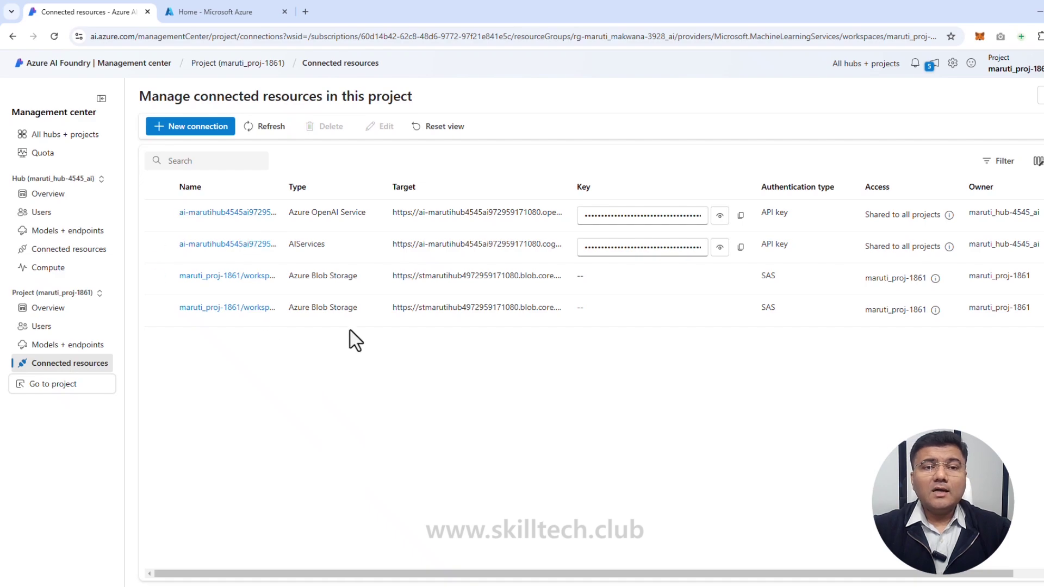
Step: Switch to the Azure portal and open the new project's resource group in East US 2 to examine its resources
left_click(200, 12)
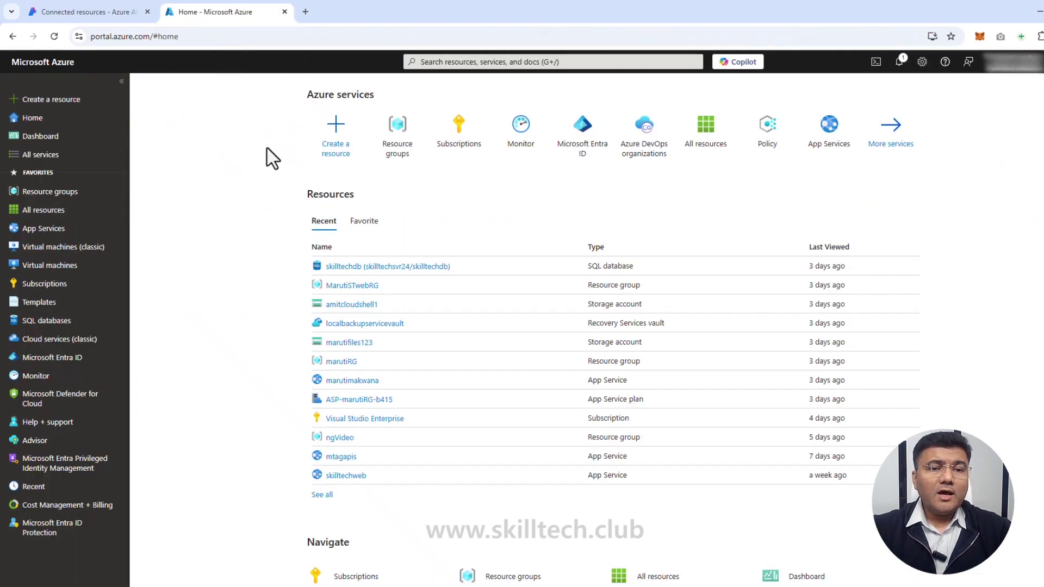
left_click(386, 138)
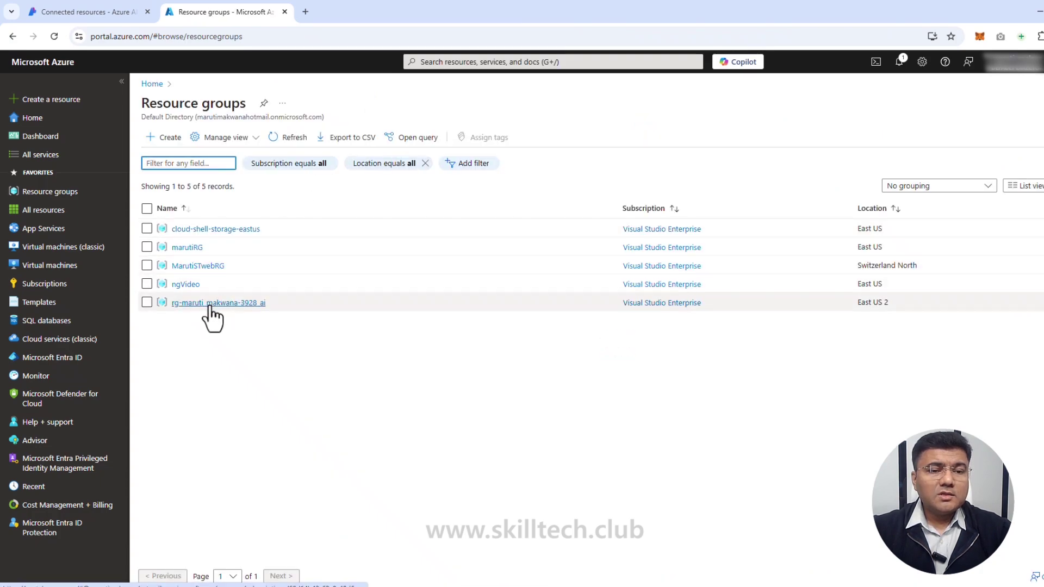
left_click(211, 303)
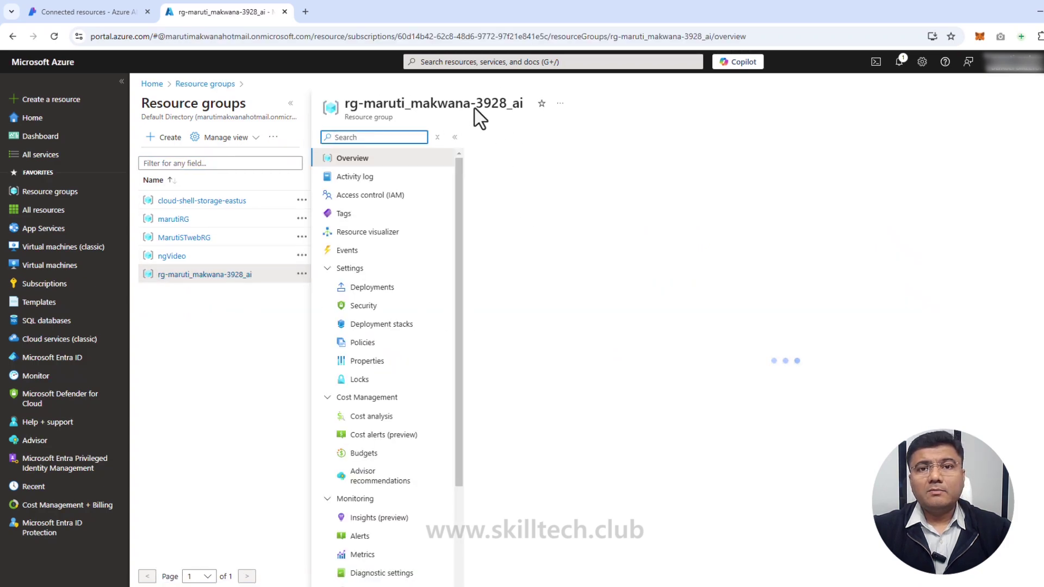
left_click_drag(348, 105, 473, 106)
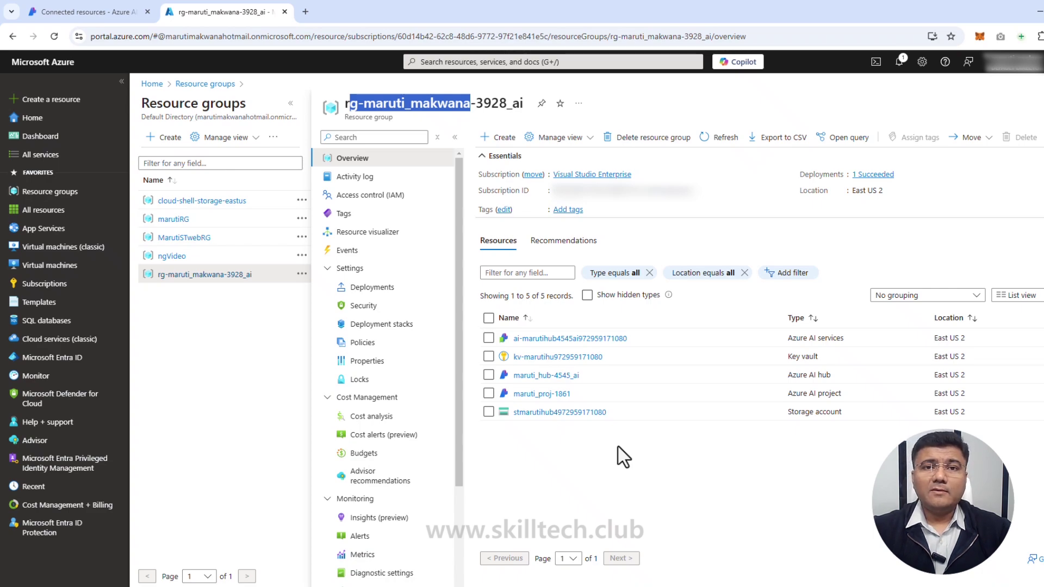
Step: Compare the project's connected resources in Azure AI Foundry with the resource group's contents in the Azure portal
left_click(69, 11)
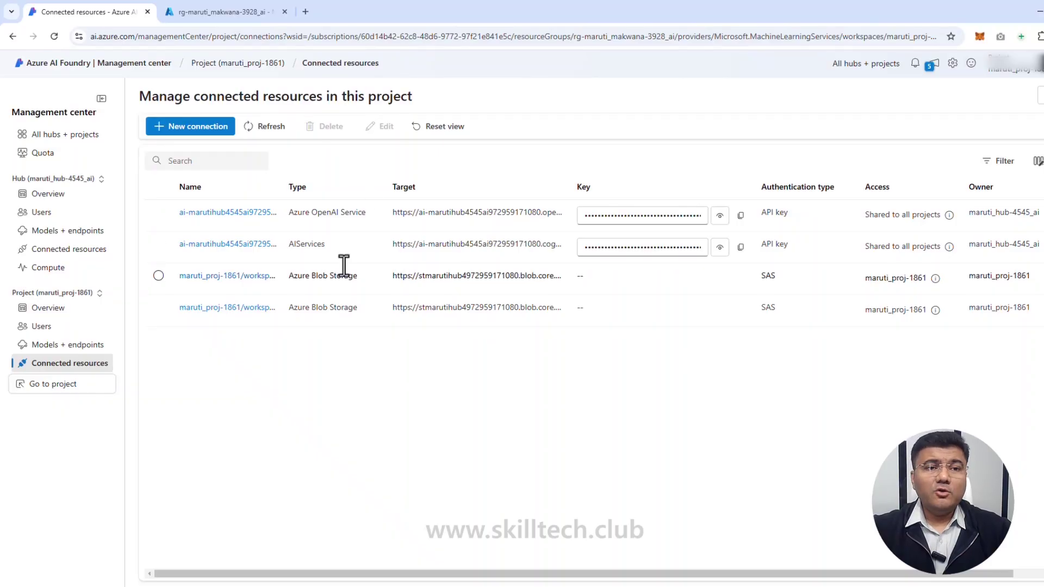
left_click(233, 13)
left_click(590, 446)
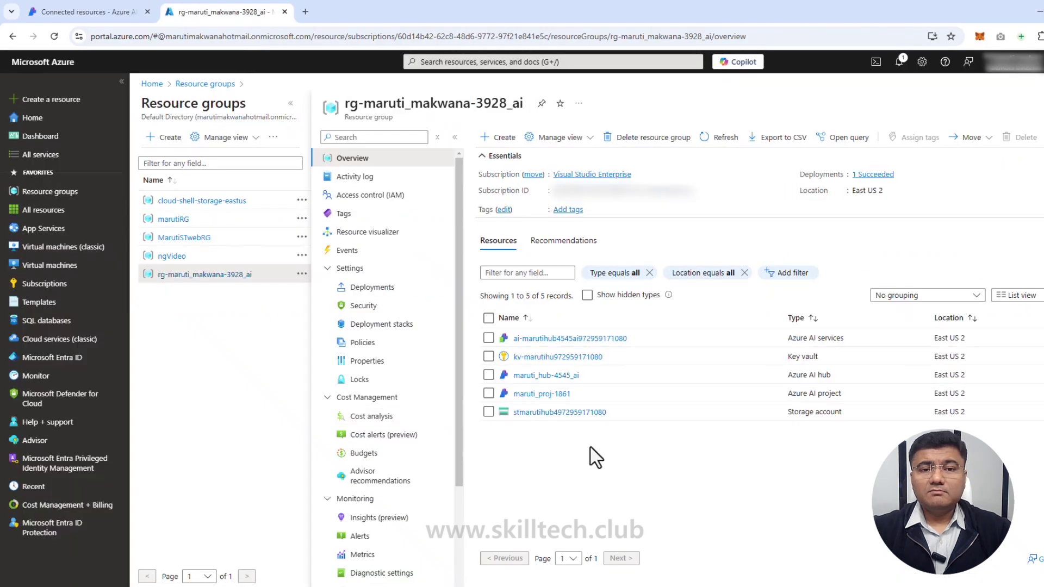
Step: Search the Azure Marketplace for "azure ai service" and start creating Microsoft's Azure AI services resource
left_click(53, 102)
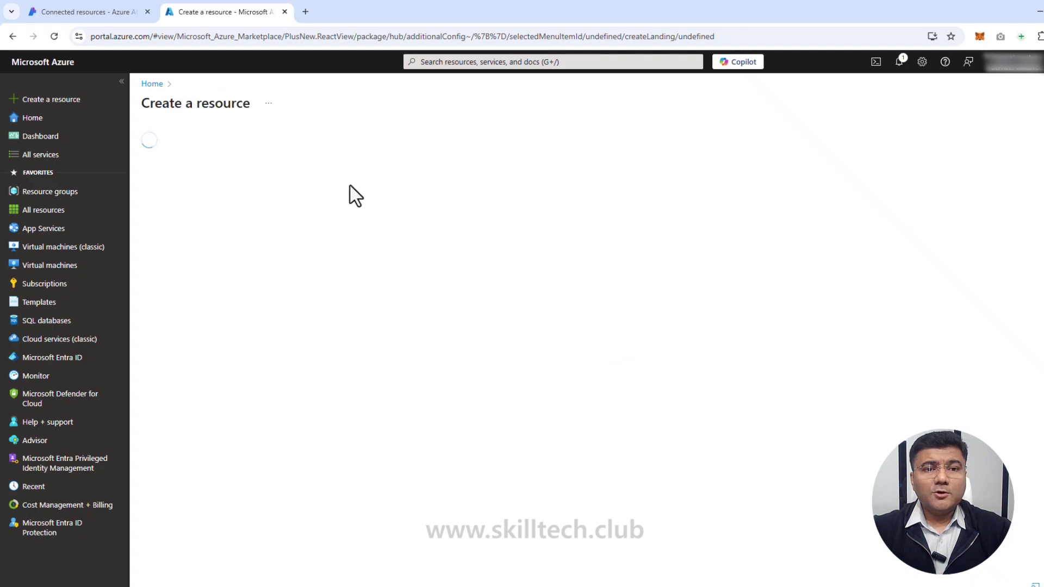
left_click(324, 142)
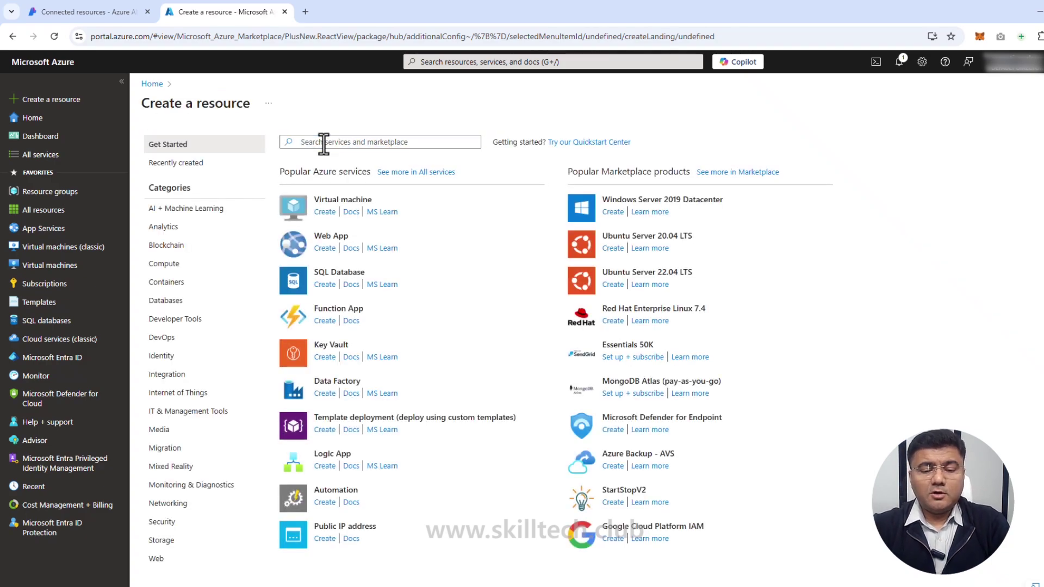
type("azure ai services")
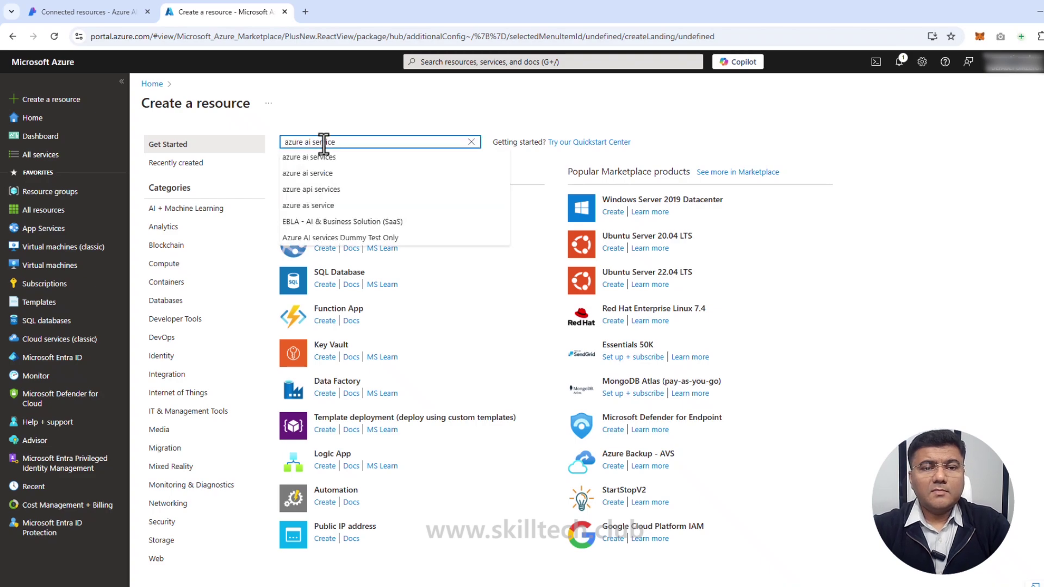
key("Return")
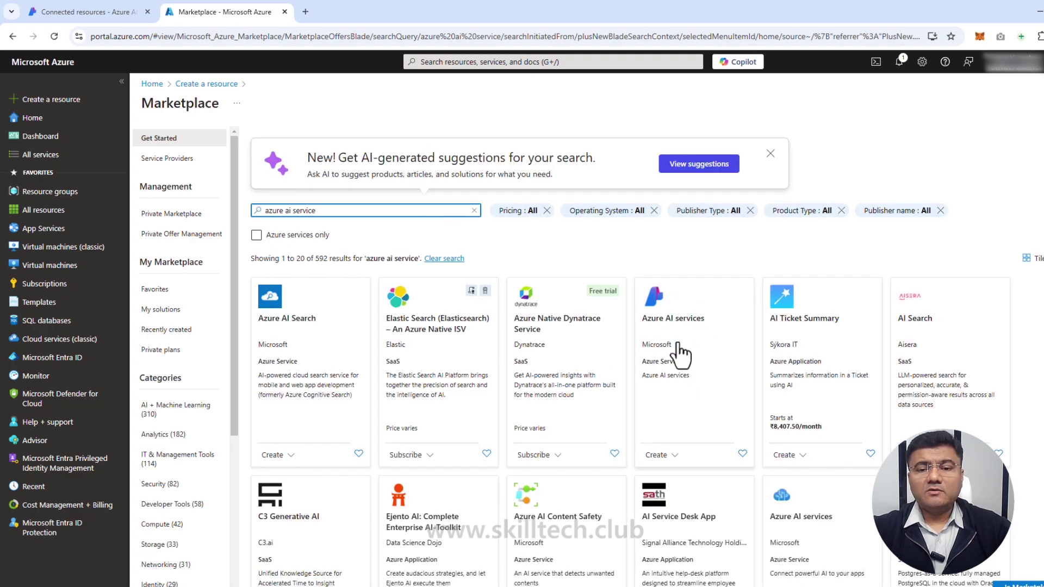
left_click(673, 460)
left_click(677, 478)
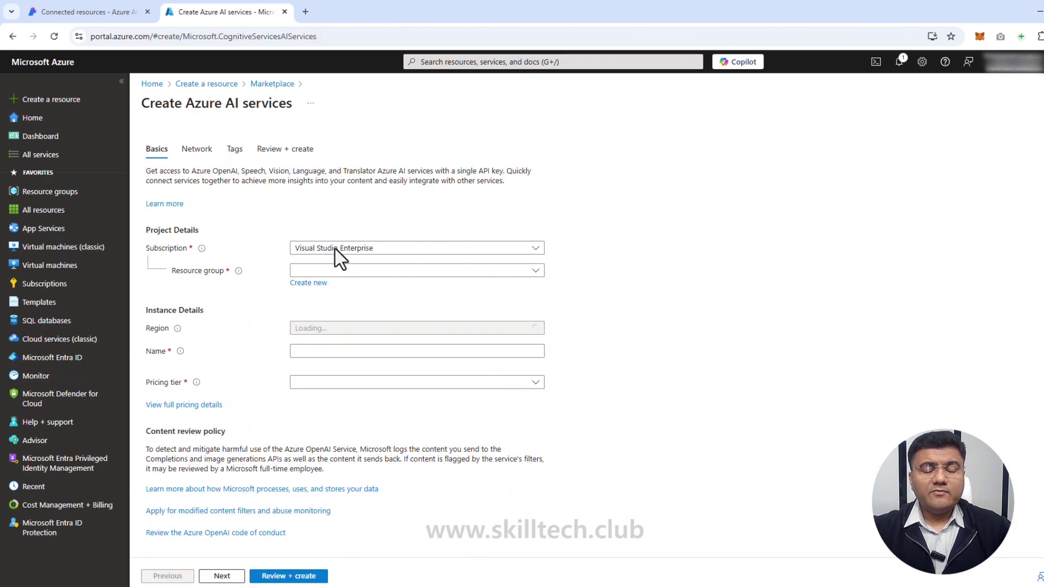
Step: Assign the Azure AI services resource to the AI project's existing resource group and set its region to UK South
left_click(357, 271)
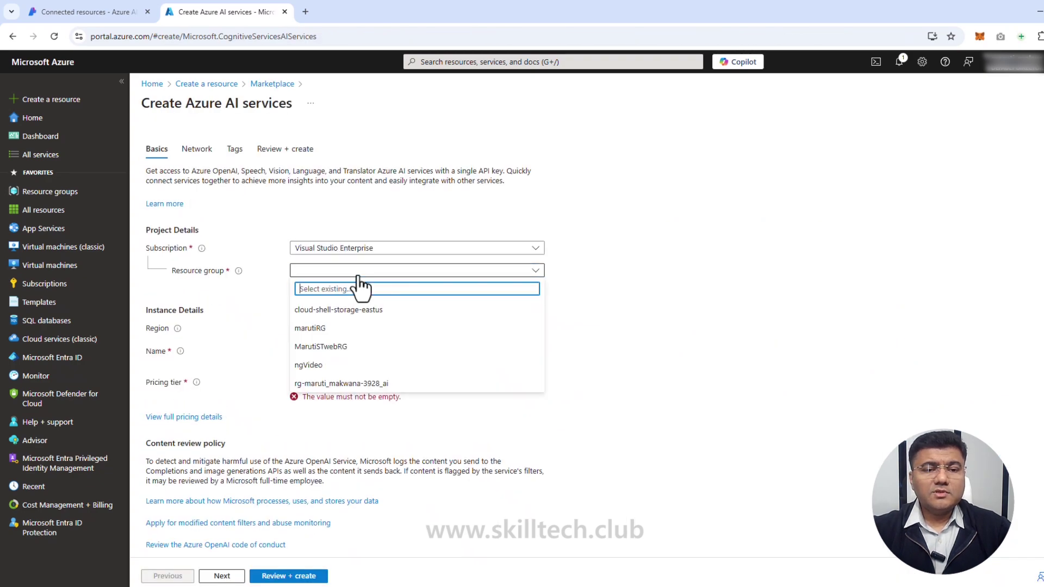
left_click(360, 383)
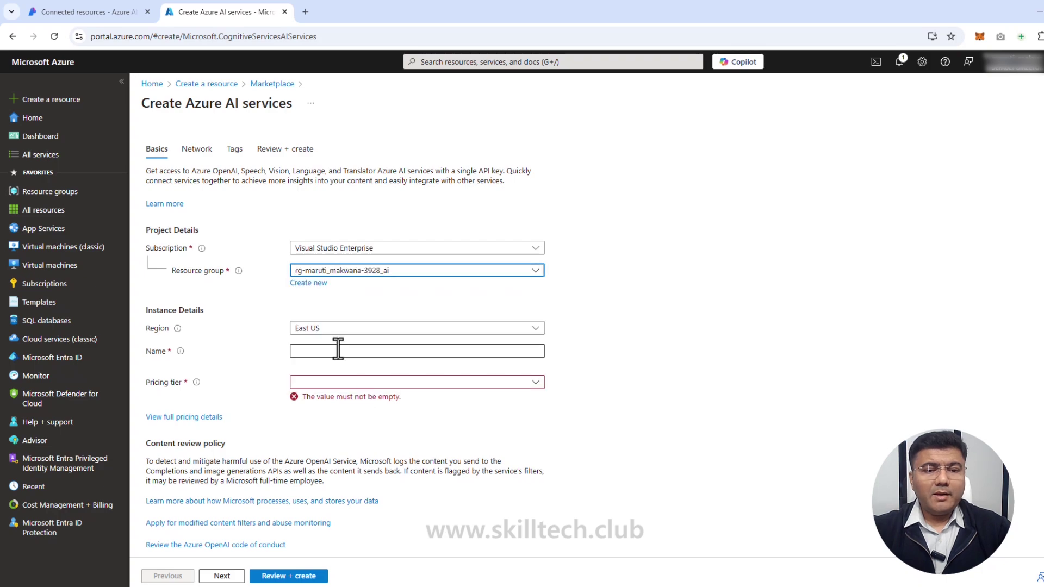
left_click(338, 331)
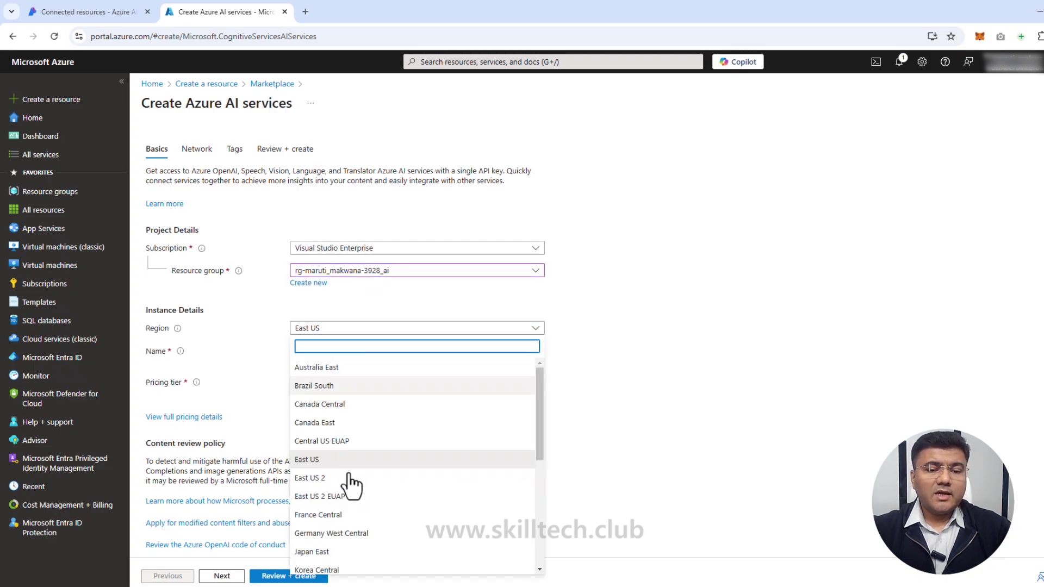
scroll(348, 479, "down", 1)
scroll(353, 489, "down", 3)
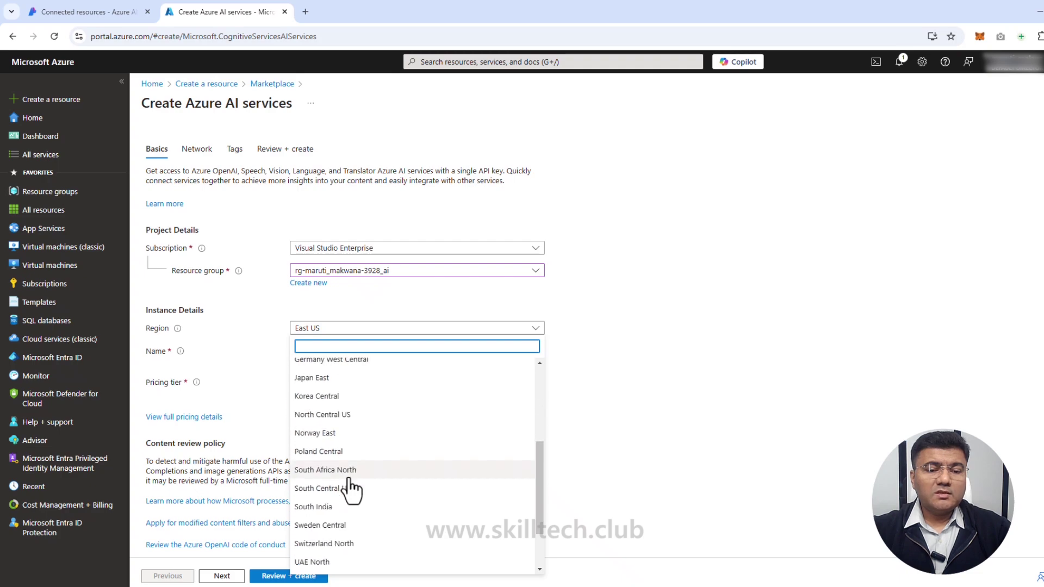
left_click(315, 524)
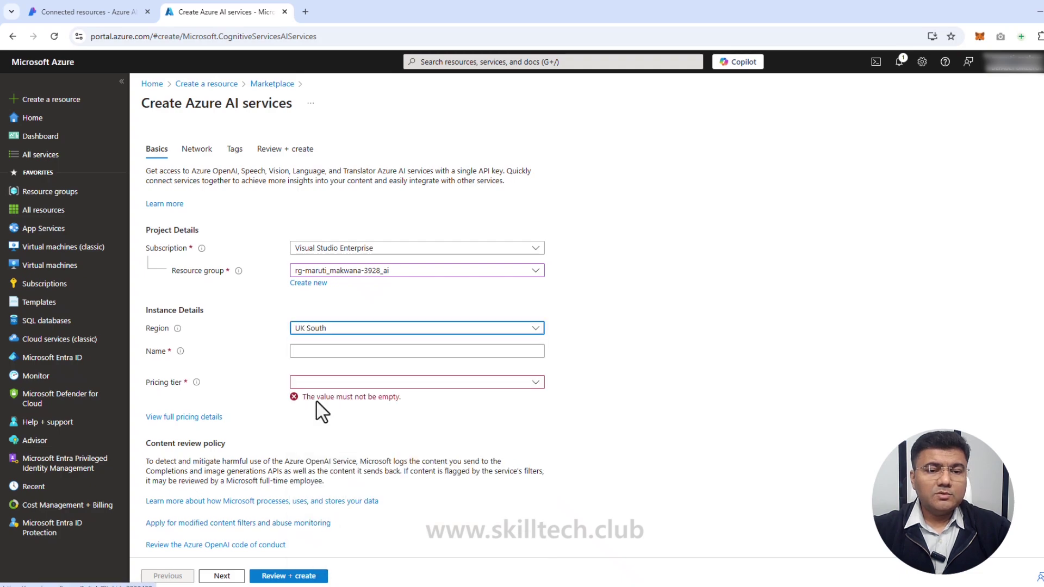
Step: Give the resource a name ending in "-second-aisvc" and set its pricing tier to Standard S0
left_click(341, 352)
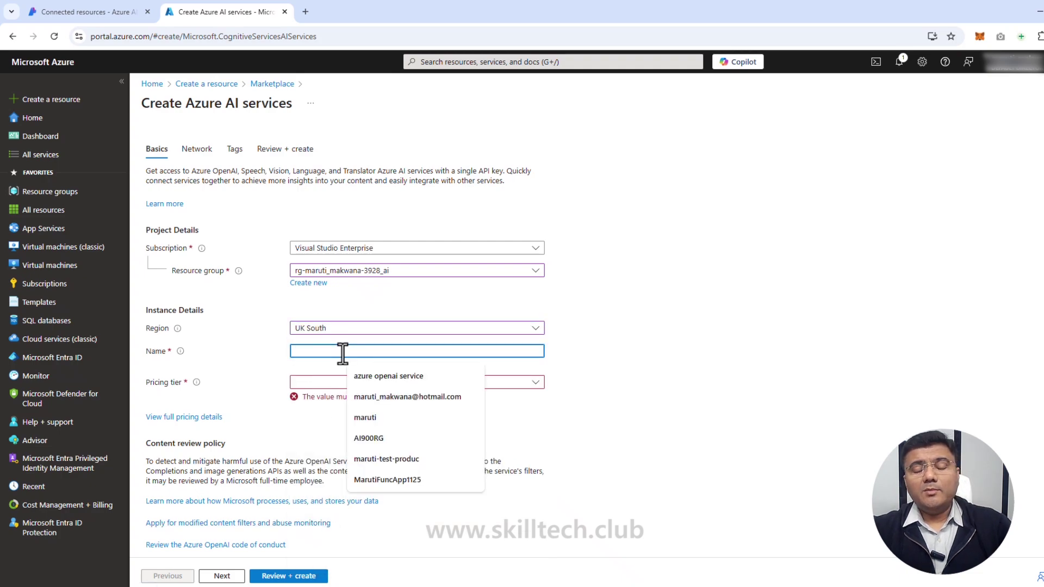
type("maruti")
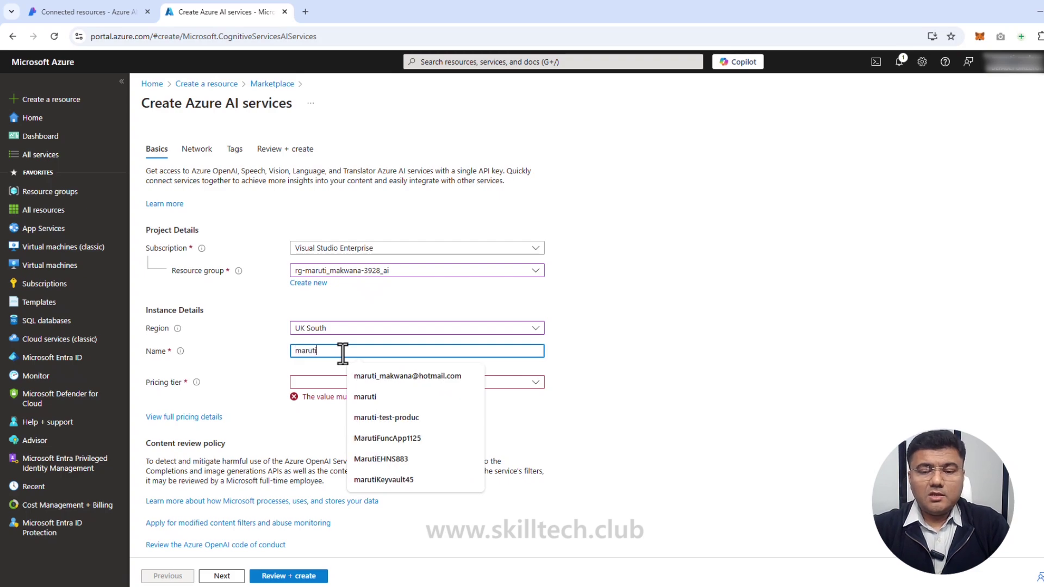
type("-second-aisvc")
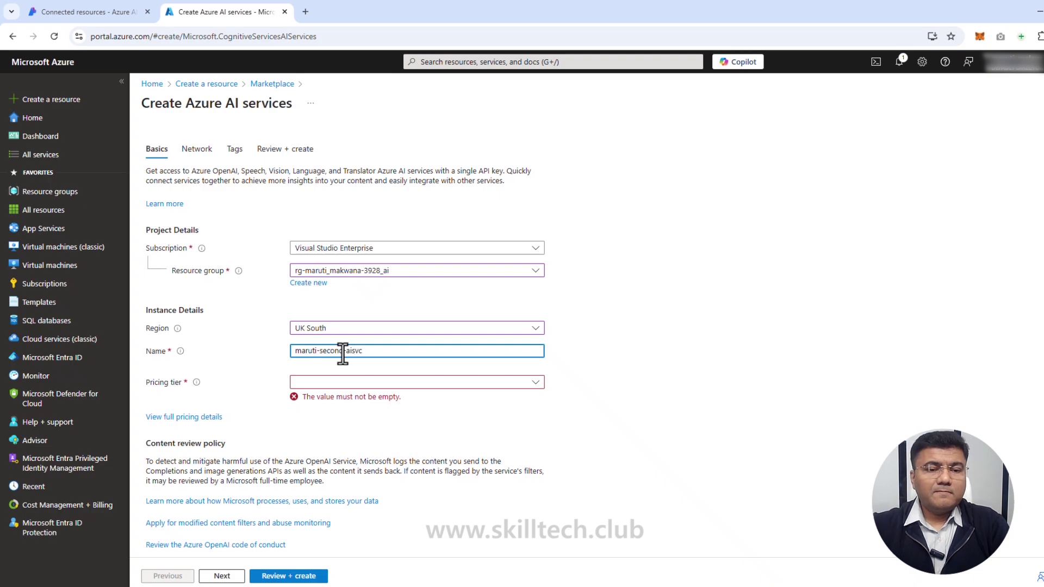
left_click(344, 383)
left_click(344, 400)
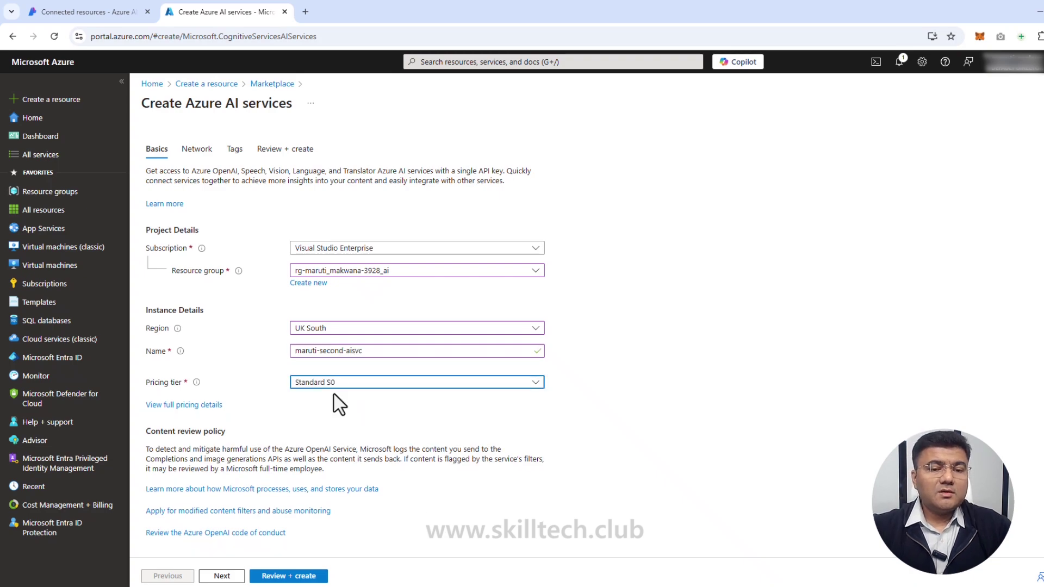
Step: Review and create the Azure AI services resource, and open the deployed resource's overview
scroll(344, 411, "down", 1)
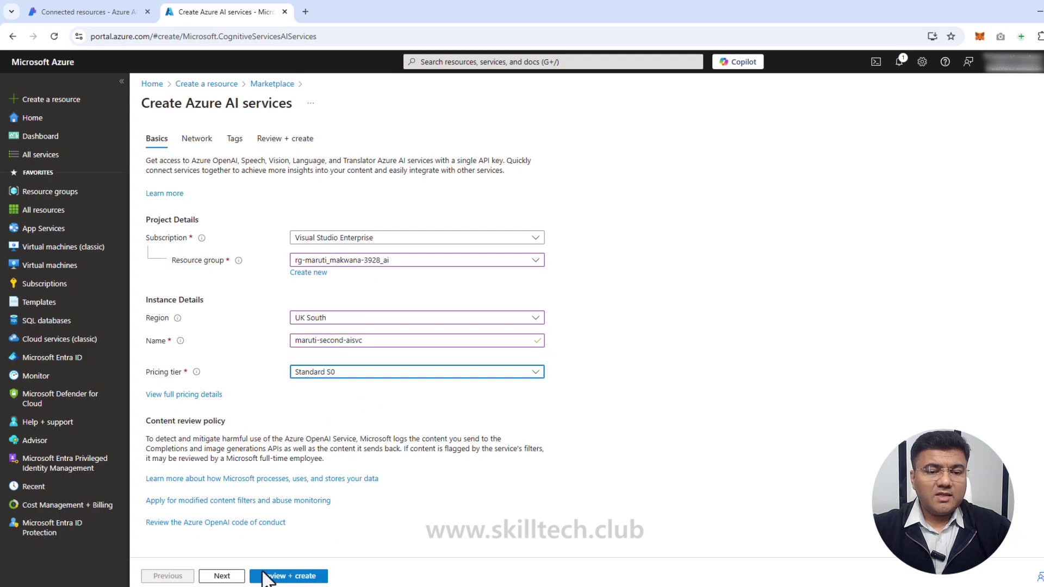
left_click(282, 579)
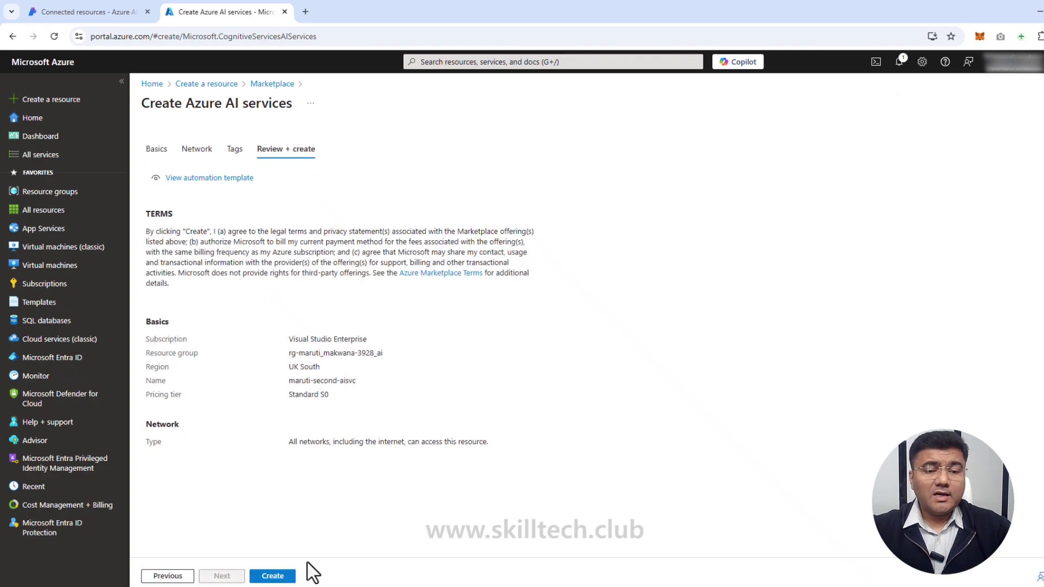
left_click(272, 576)
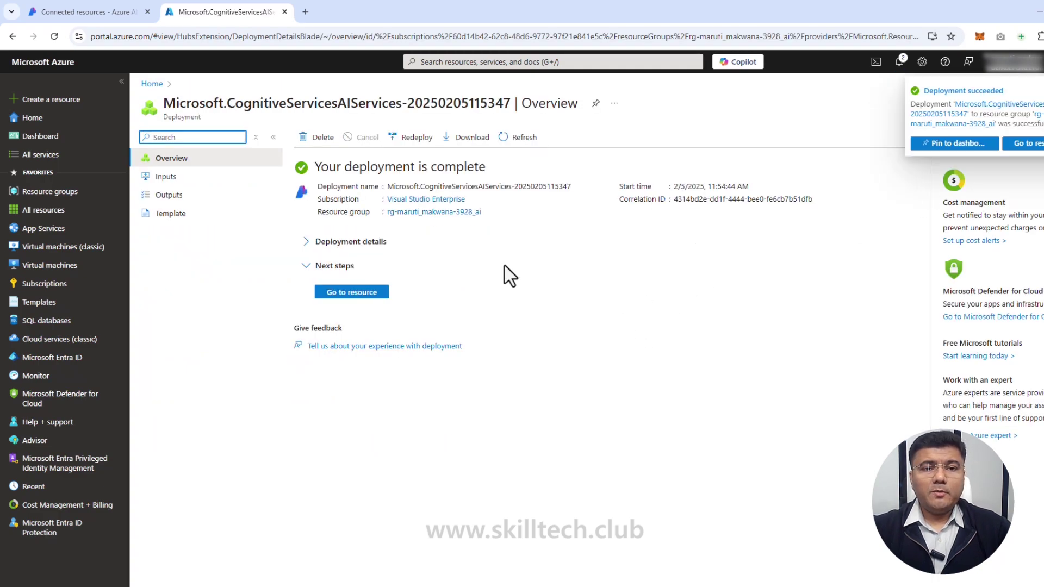
left_click(371, 295)
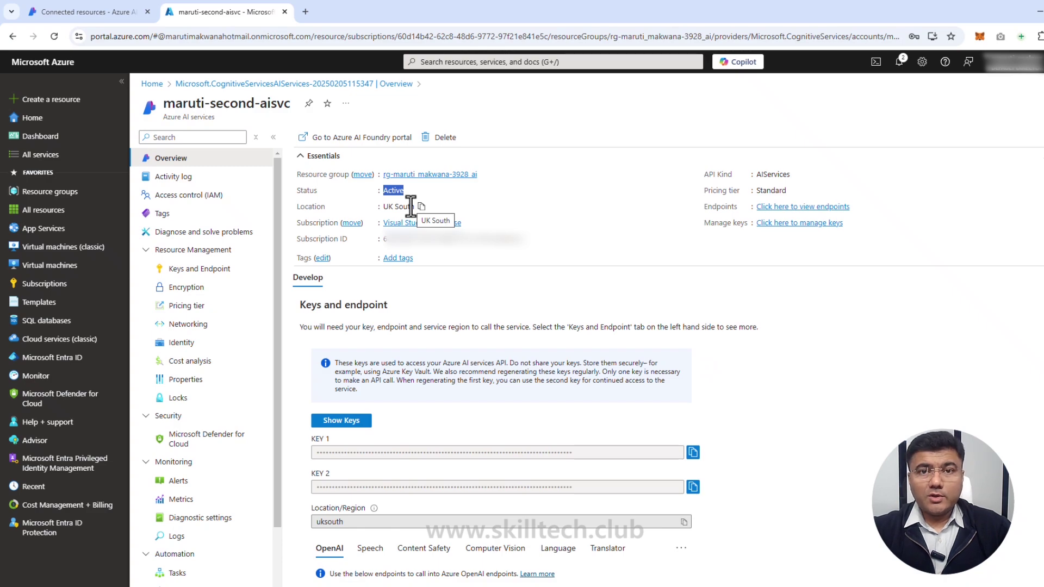
Step: Switch to Azure AI Foundry, start a new connection for the project and review the asset types that can be connected
left_click(96, 13)
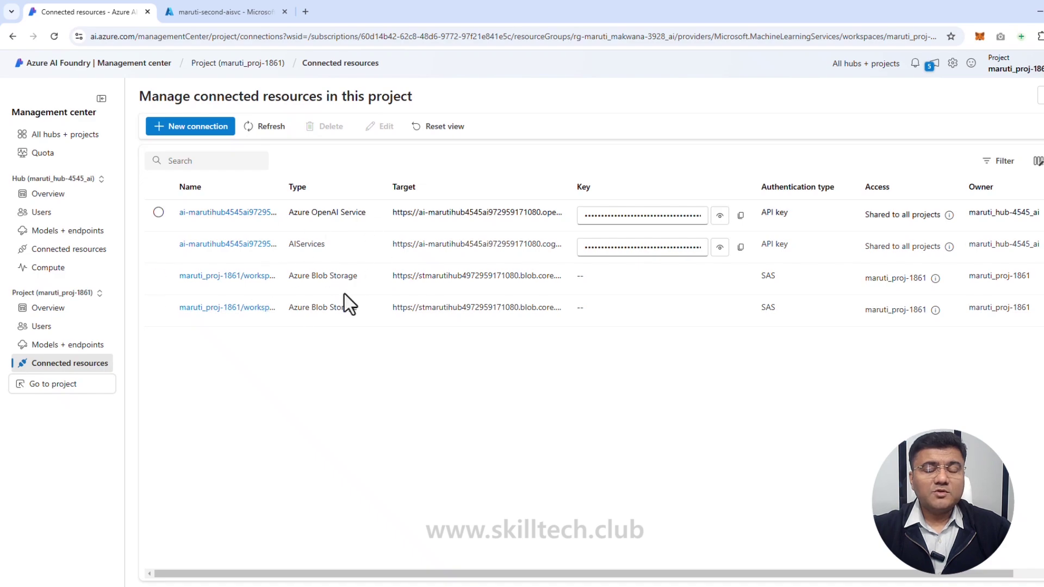
left_click(192, 128)
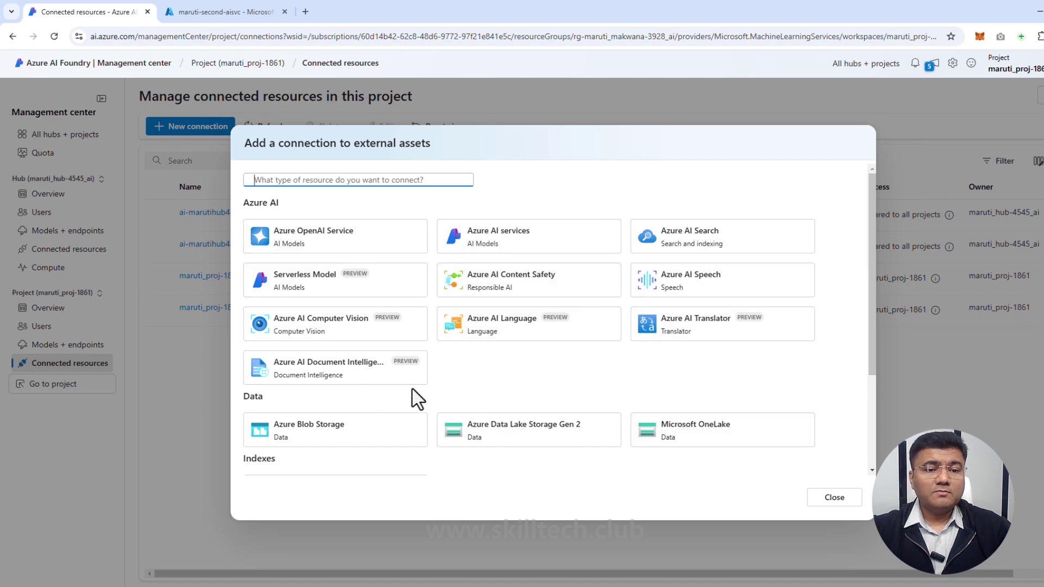
scroll(414, 397, "down", 2)
scroll(412, 401, "up", 2)
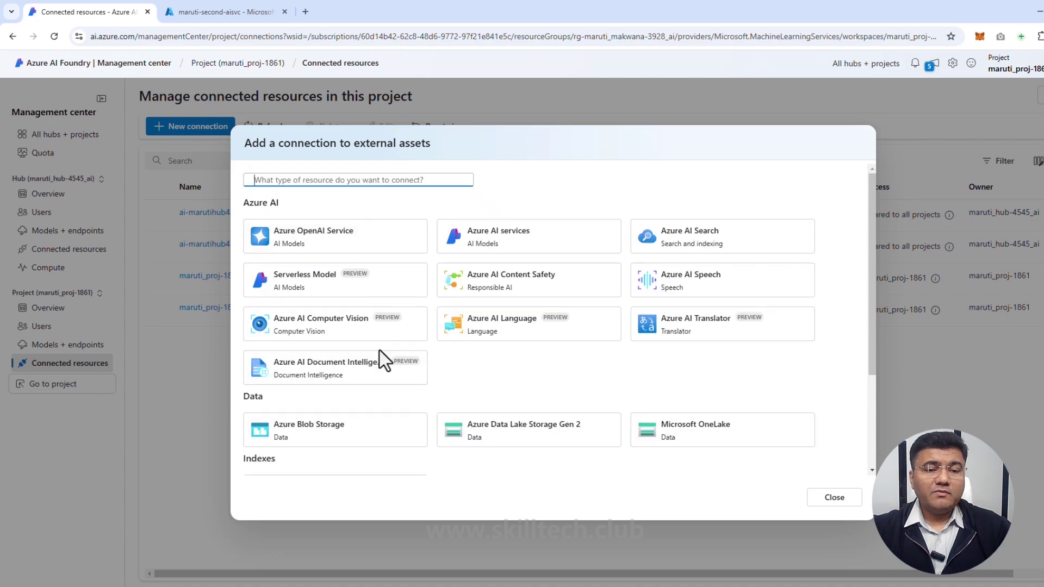
scroll(378, 357, "down", 3)
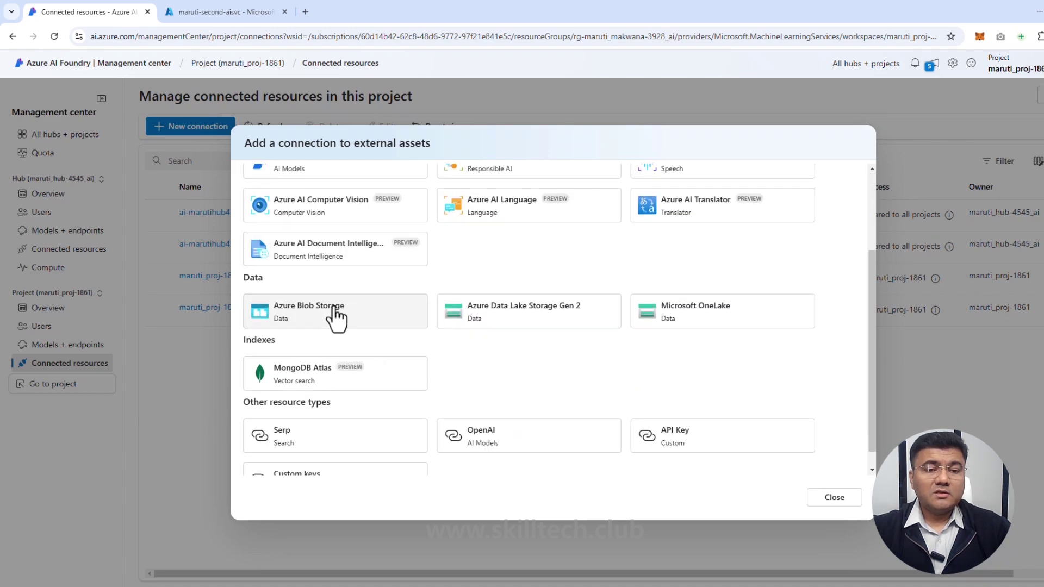
scroll(334, 307, "down", 1)
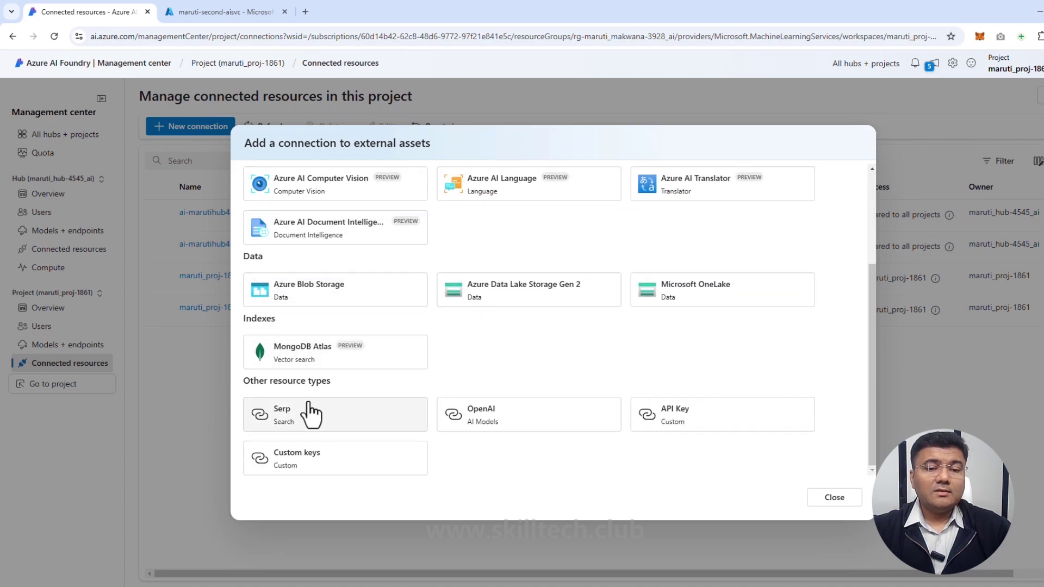
scroll(538, 381, "up", 4)
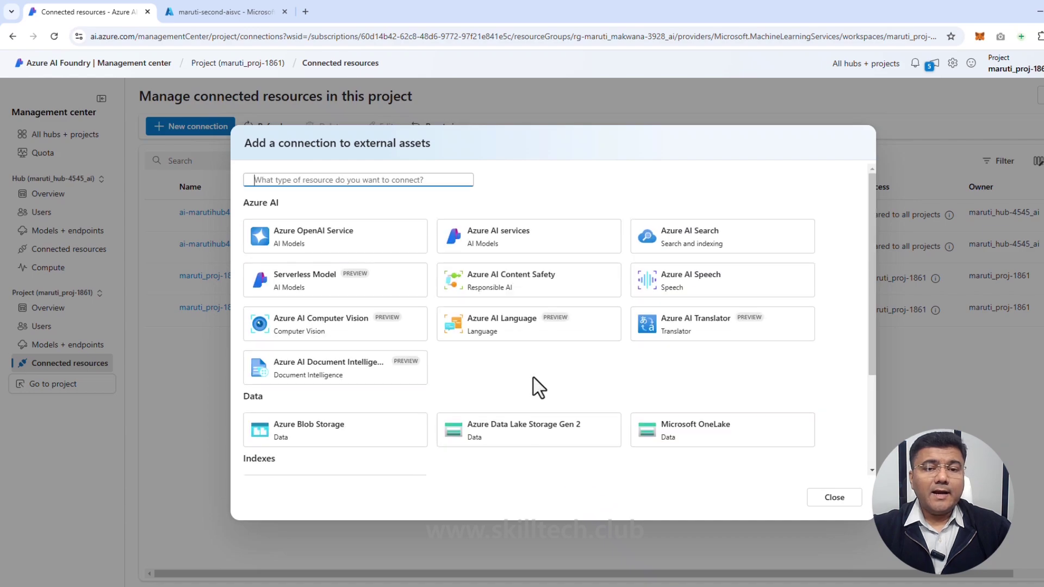
Step: Connect the UK South Azure AI services resource to the project with API key authentication, and widen the connection list's Name column
left_click(504, 238)
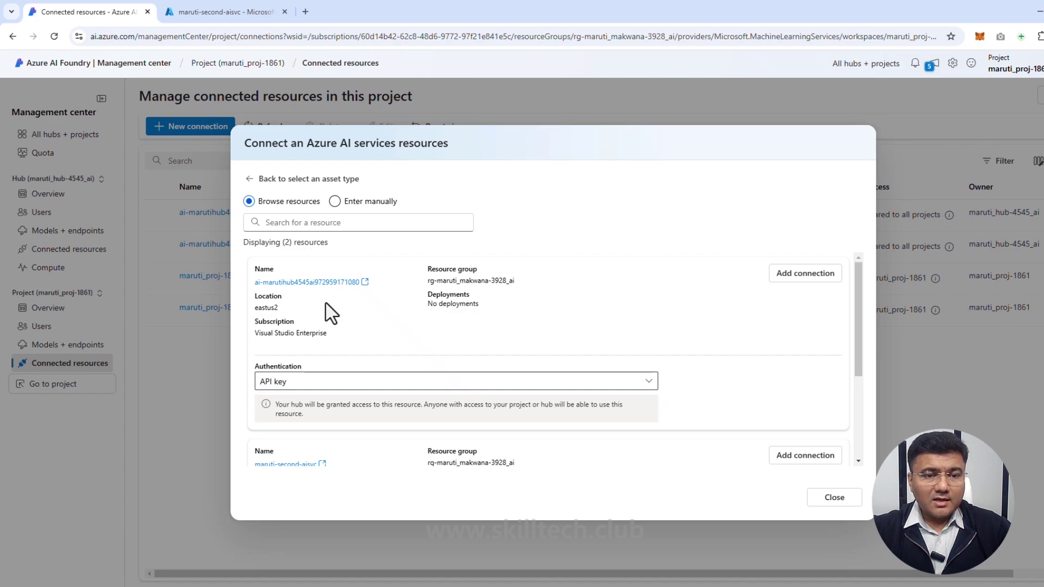
scroll(329, 334, "down", 2)
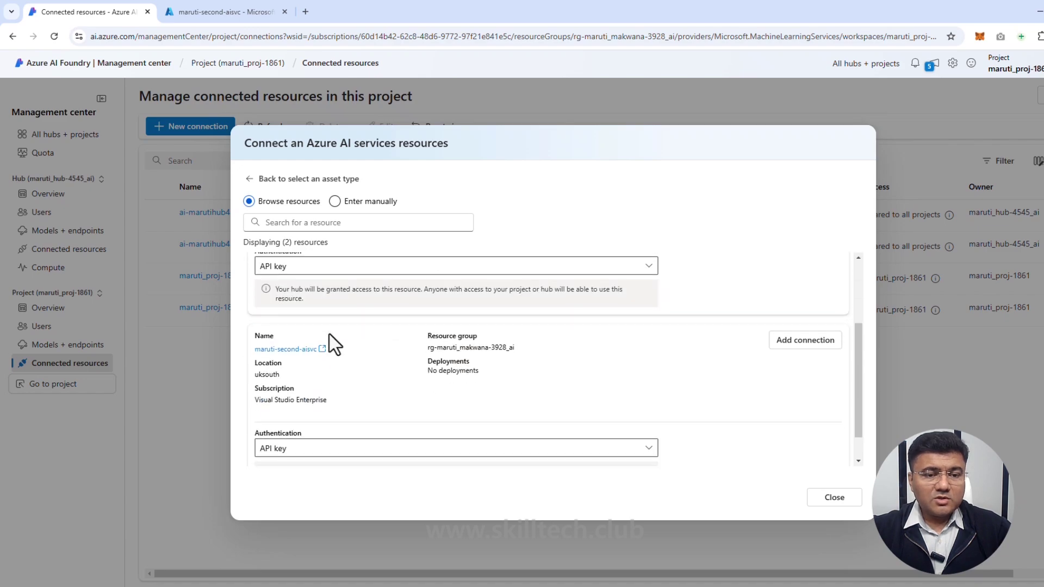
scroll(277, 390, "up", 2)
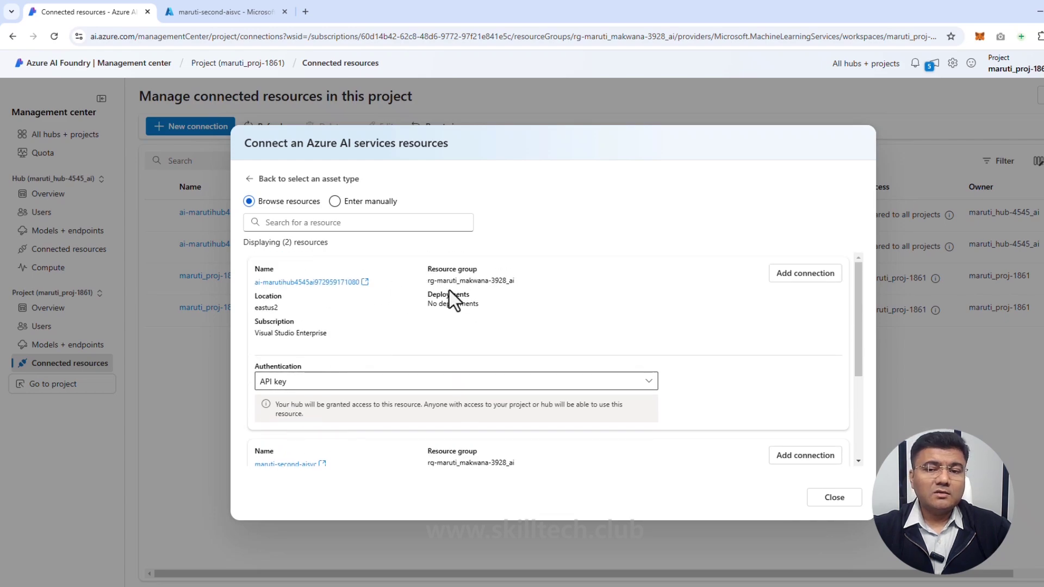
scroll(454, 300, "down", 3)
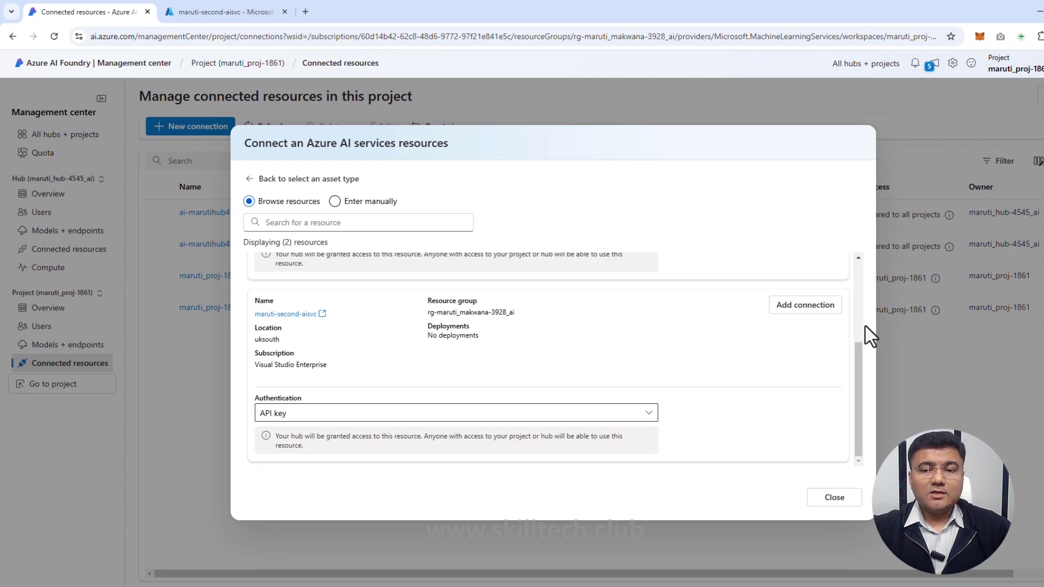
left_click(803, 309)
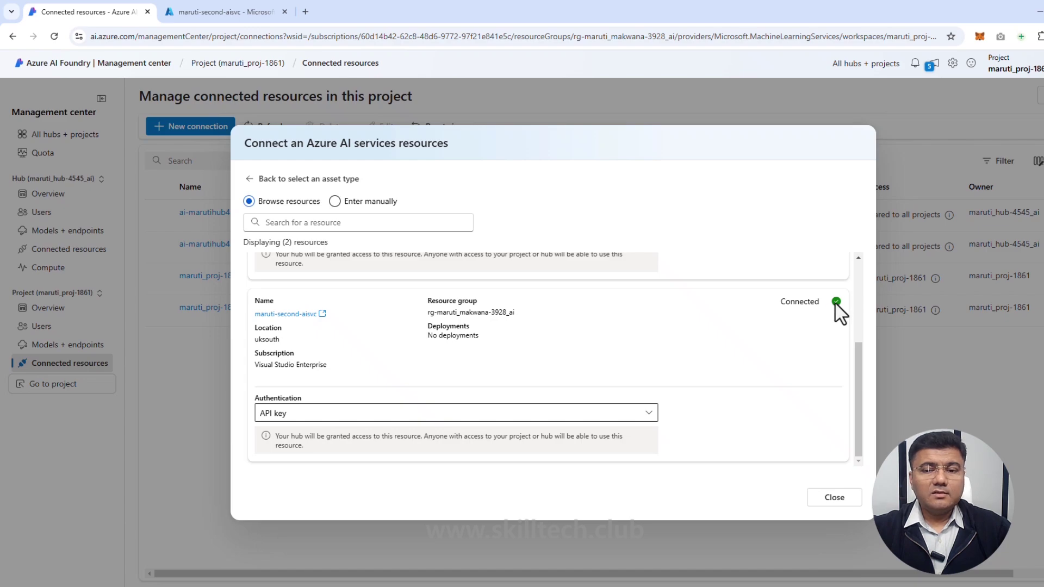
left_click(835, 498)
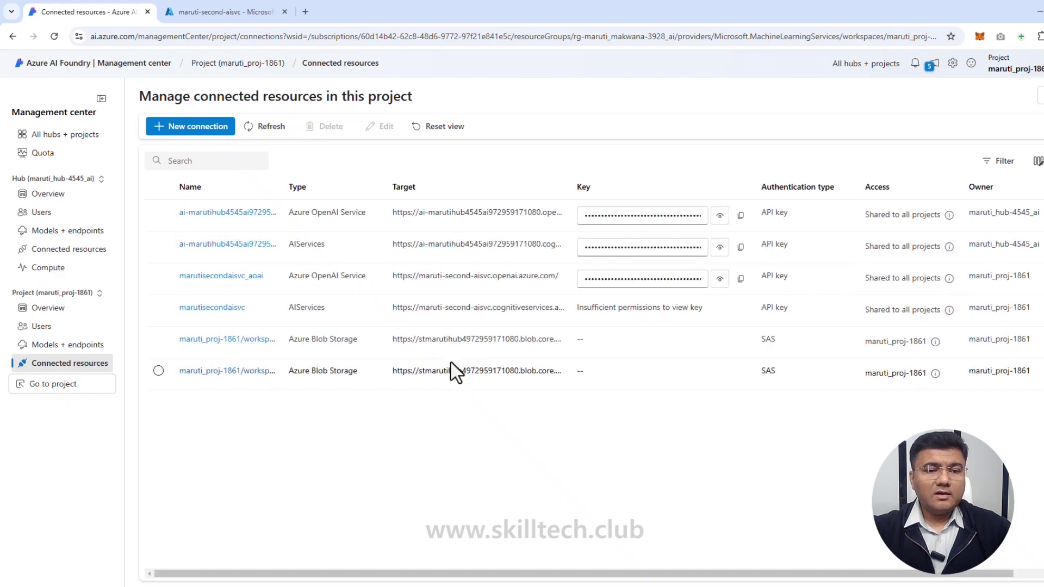
left_click_drag(281, 187, 400, 194)
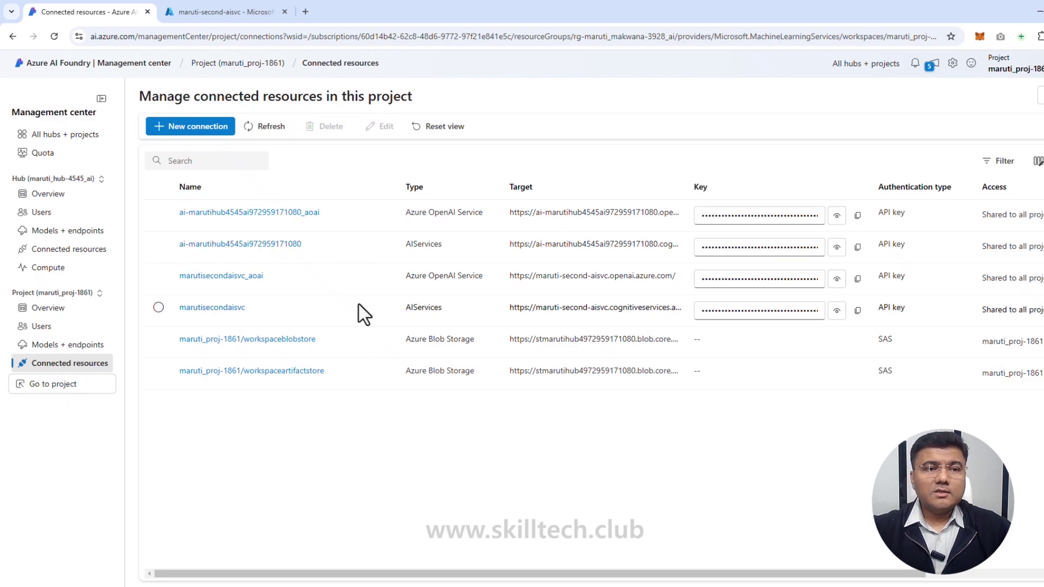
Step: Reopen the project from the Azure AI Foundry home page and examine the capabilities on its AI Services page
left_click(70, 64)
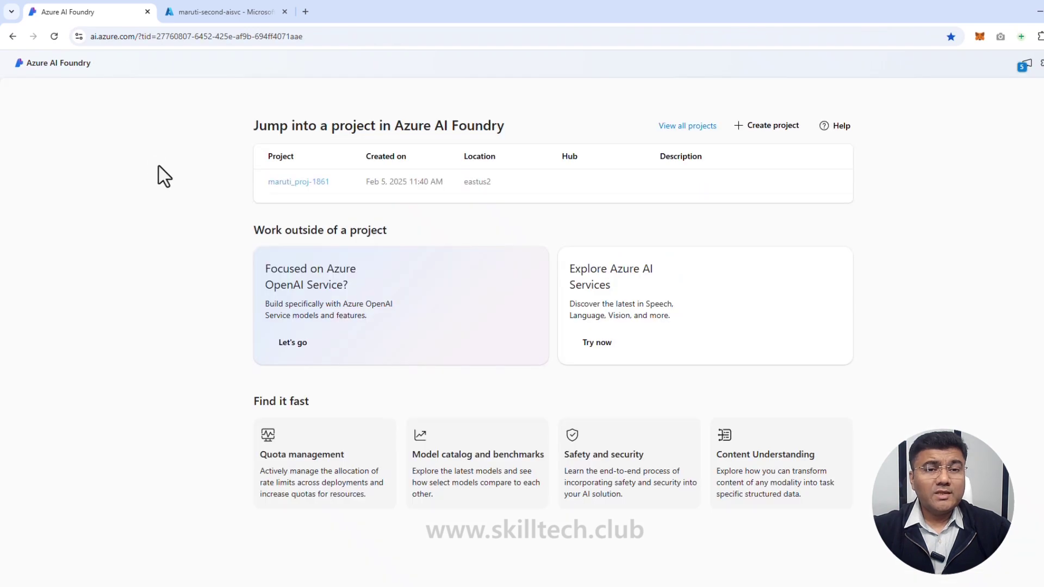
left_click(297, 185)
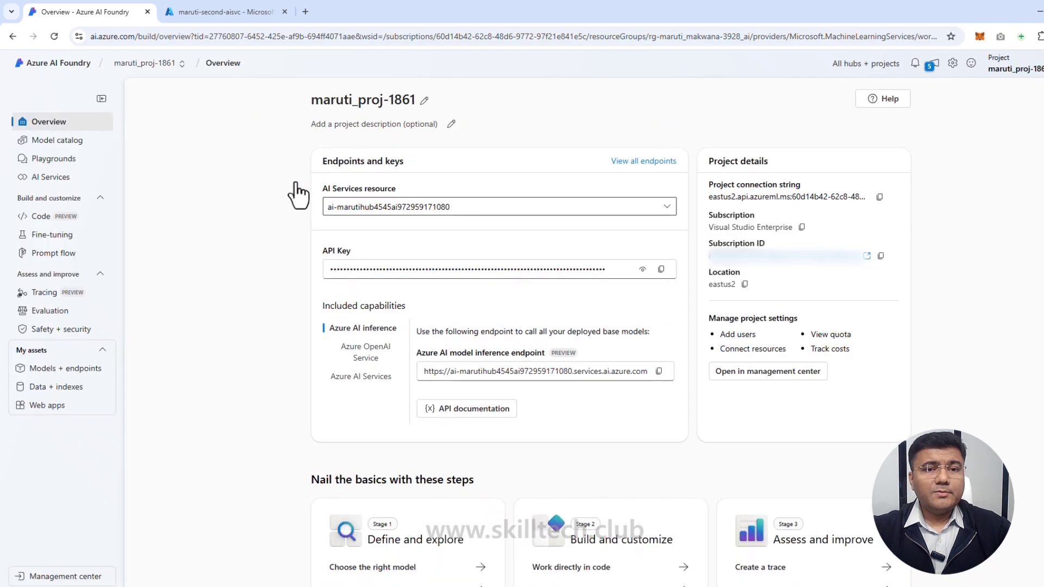
left_click(51, 184)
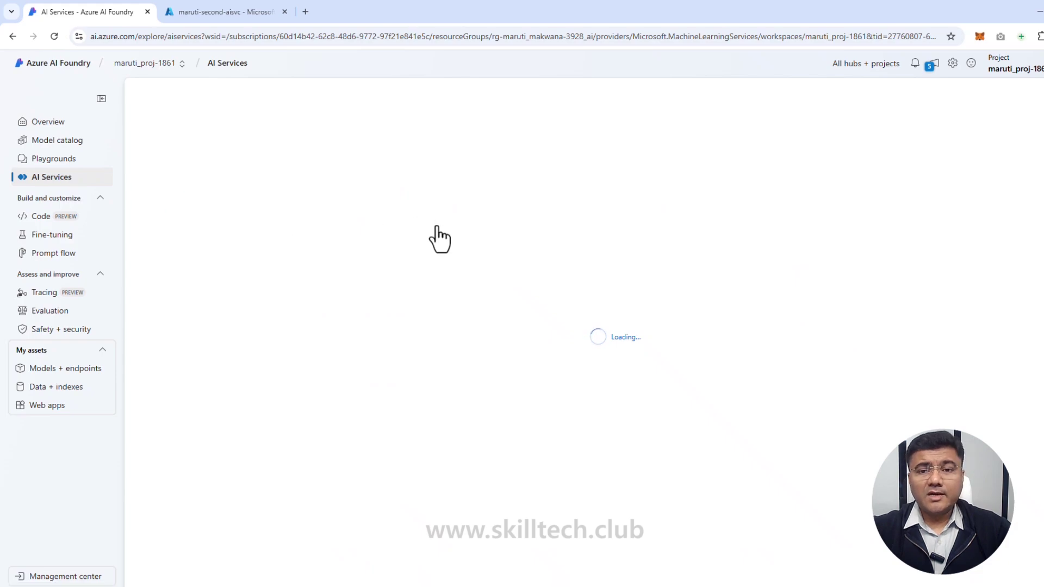
scroll(447, 288, "down", 3)
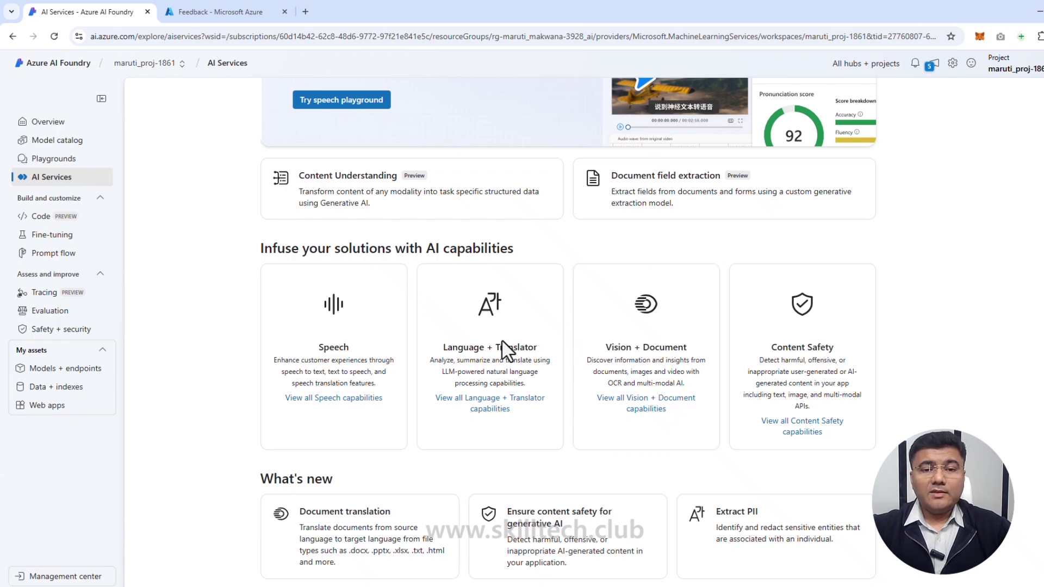
Step: Open the Text translation demo from the Translation capabilities of Language + Translator and look over its samples
left_click(496, 365)
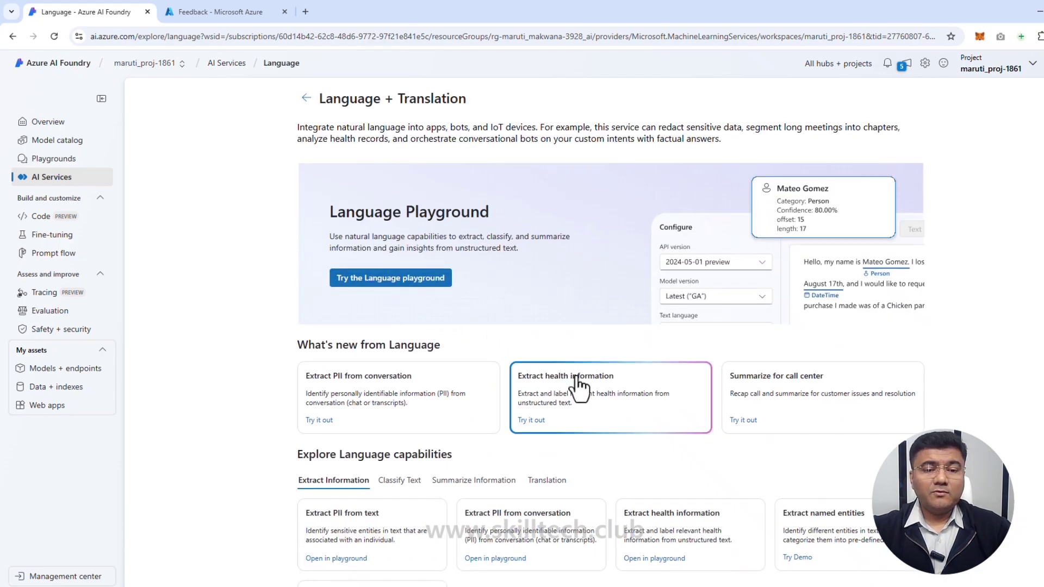
scroll(578, 387, "down", 2)
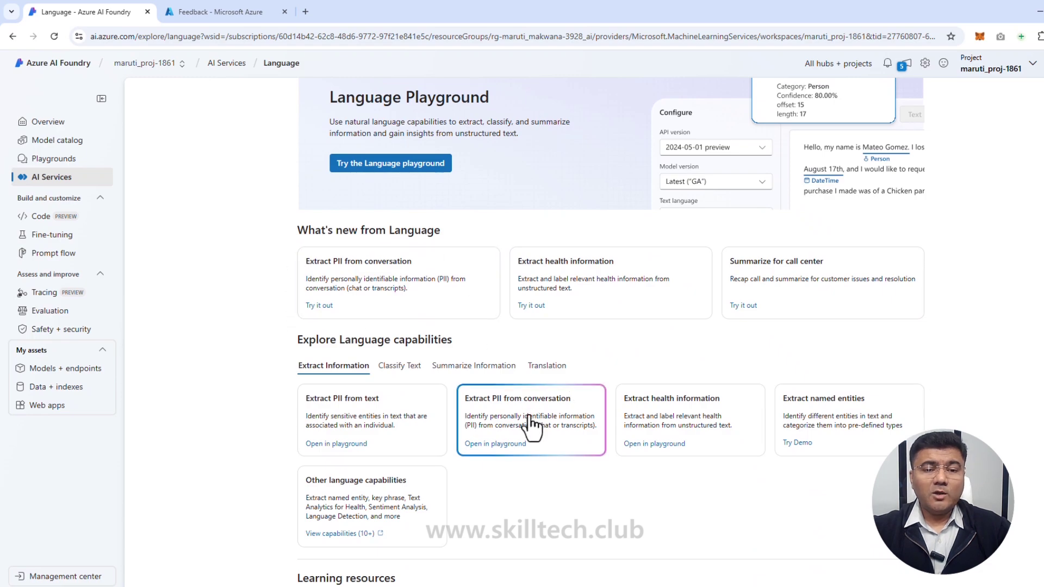
scroll(530, 427, "down", 2)
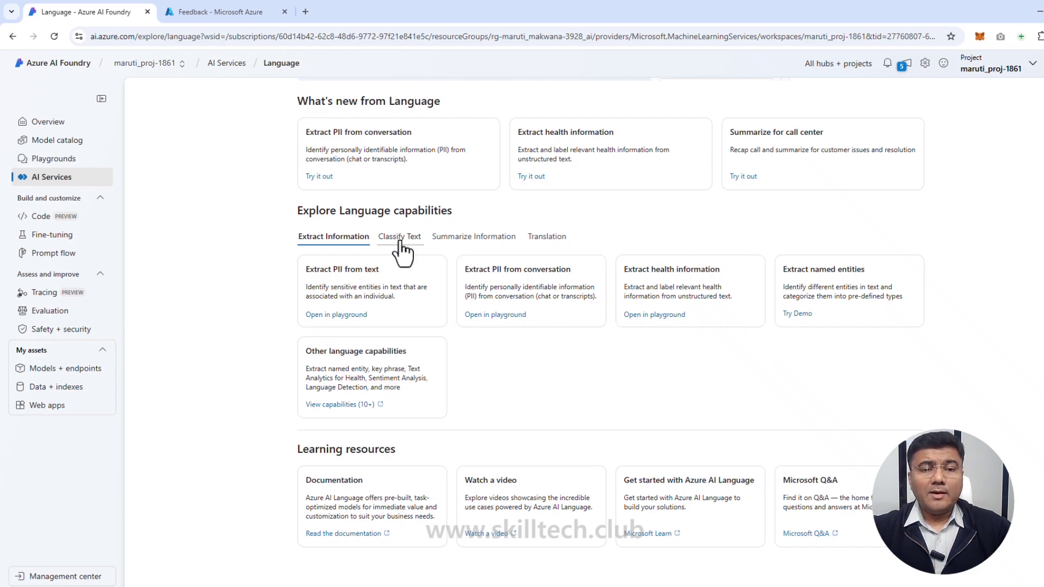
left_click(559, 243)
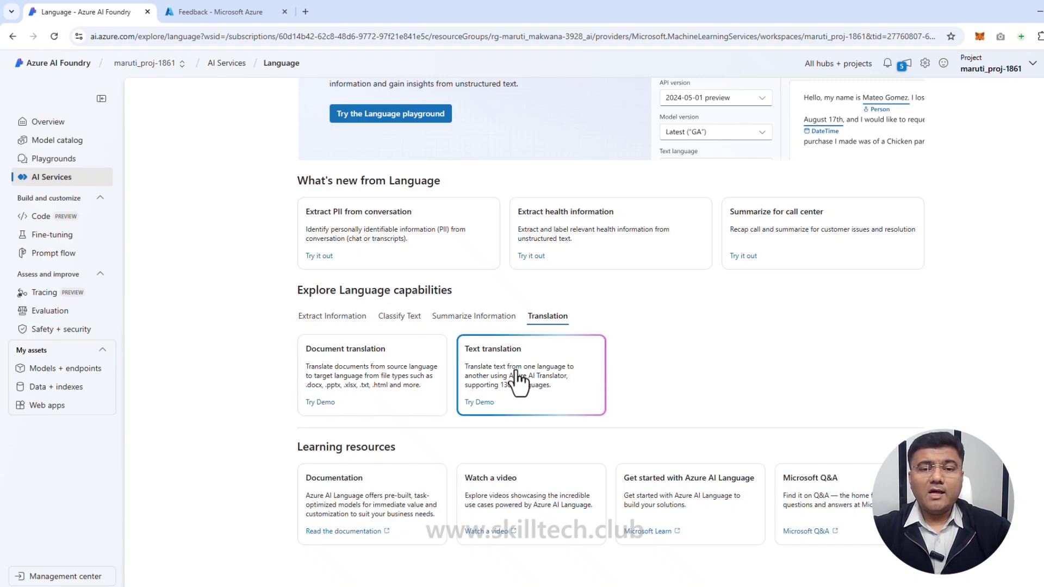
left_click(481, 402)
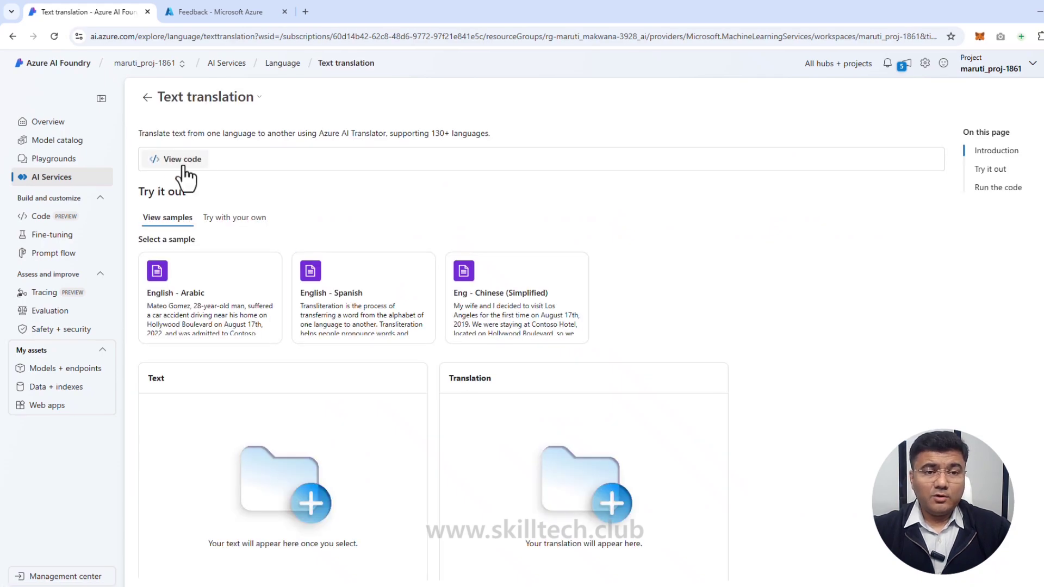
scroll(782, 276, "down", 2)
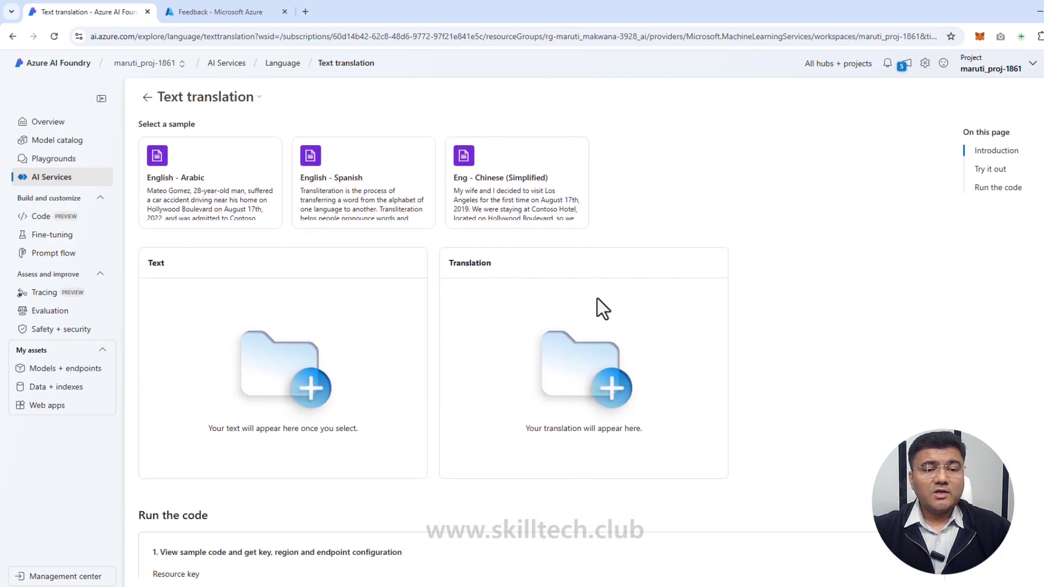
scroll(603, 309, "up", 2)
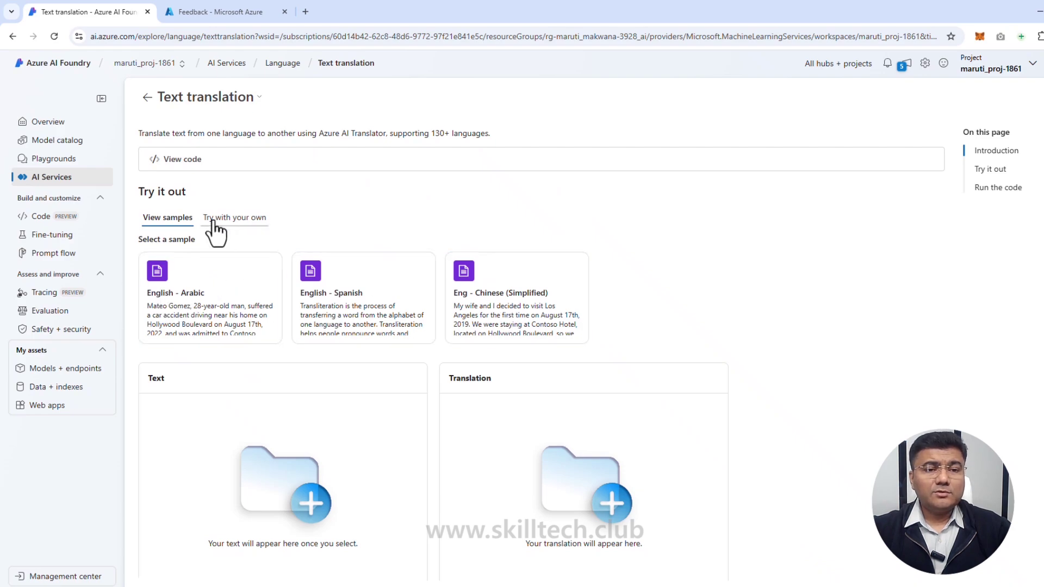
Step: Switch the Text translation demo to custom input and choose Russian as the target language
left_click(243, 223)
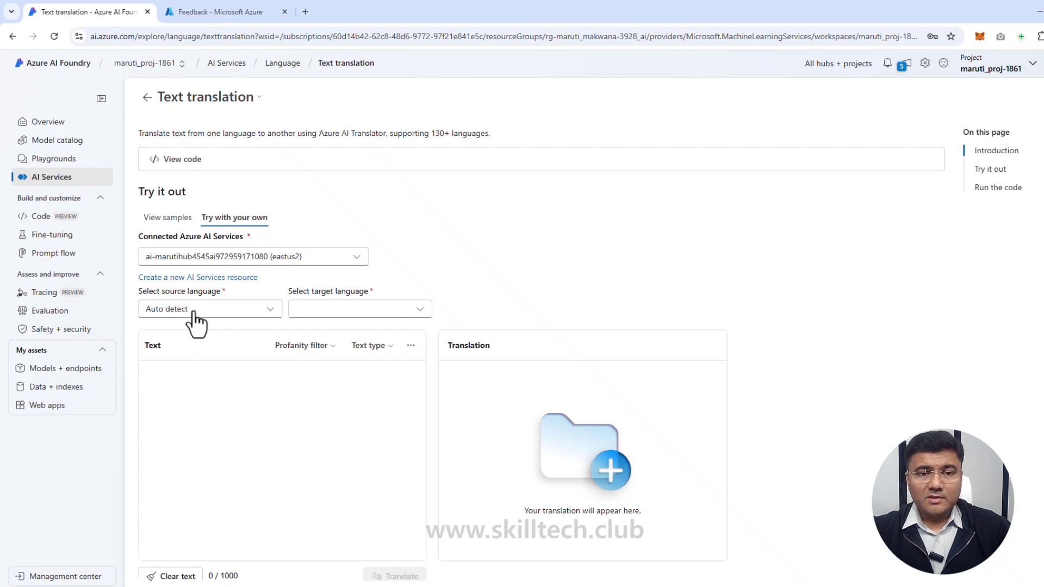
left_click(386, 315)
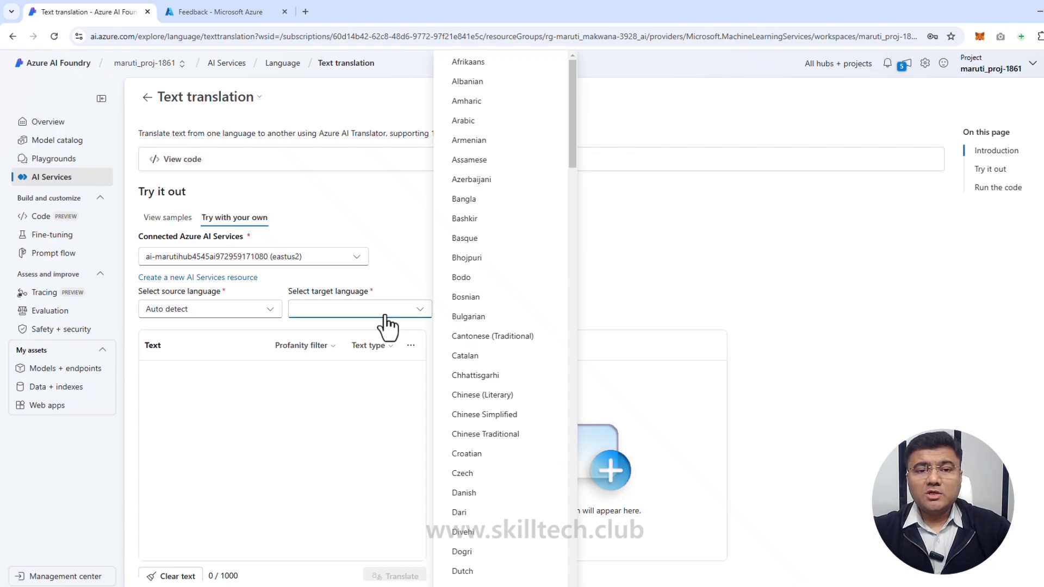
scroll(507, 375, "down", 1)
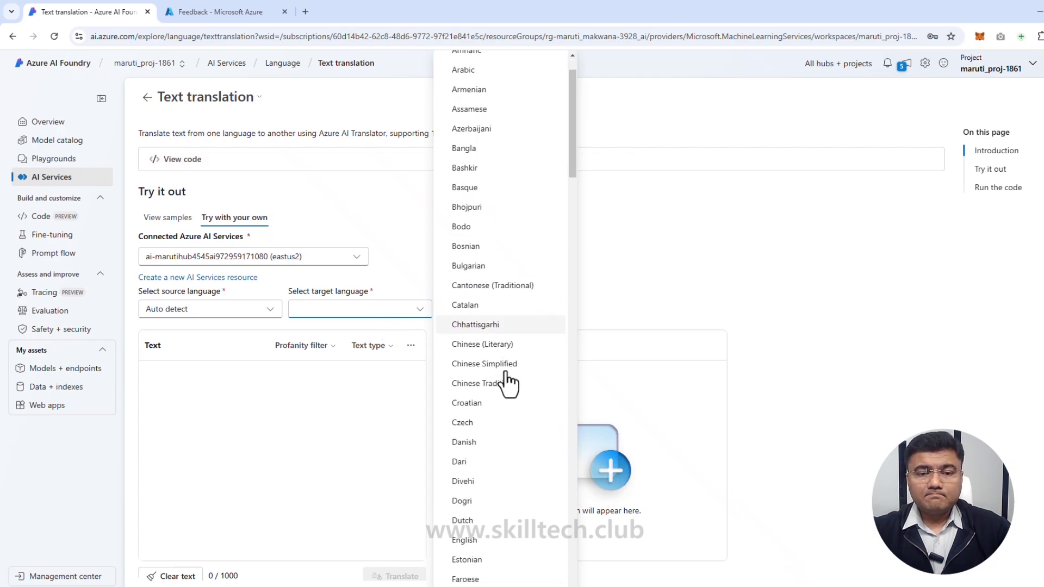
scroll(505, 375, "down", 5)
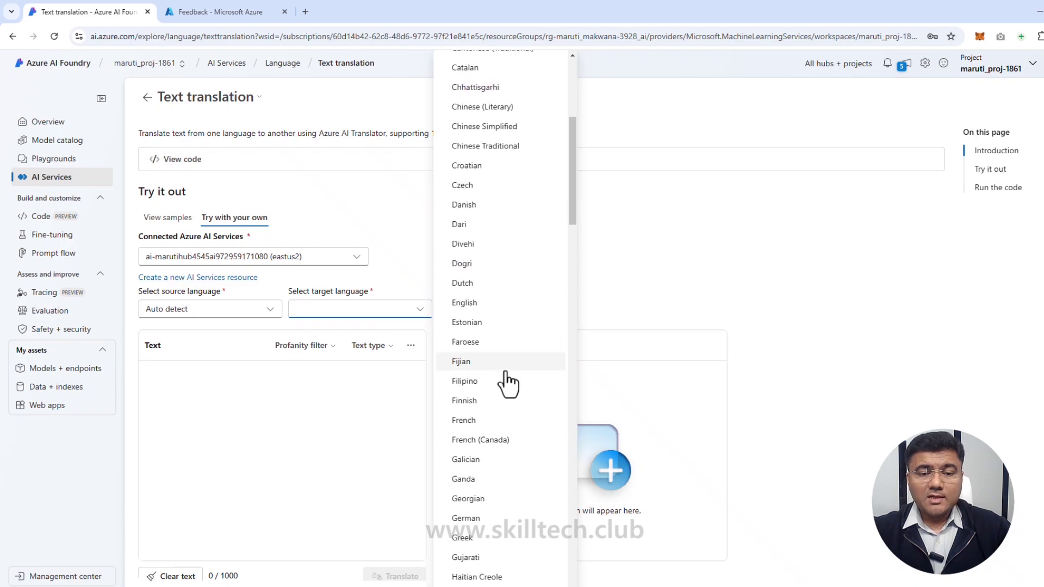
scroll(507, 382, "down", 15)
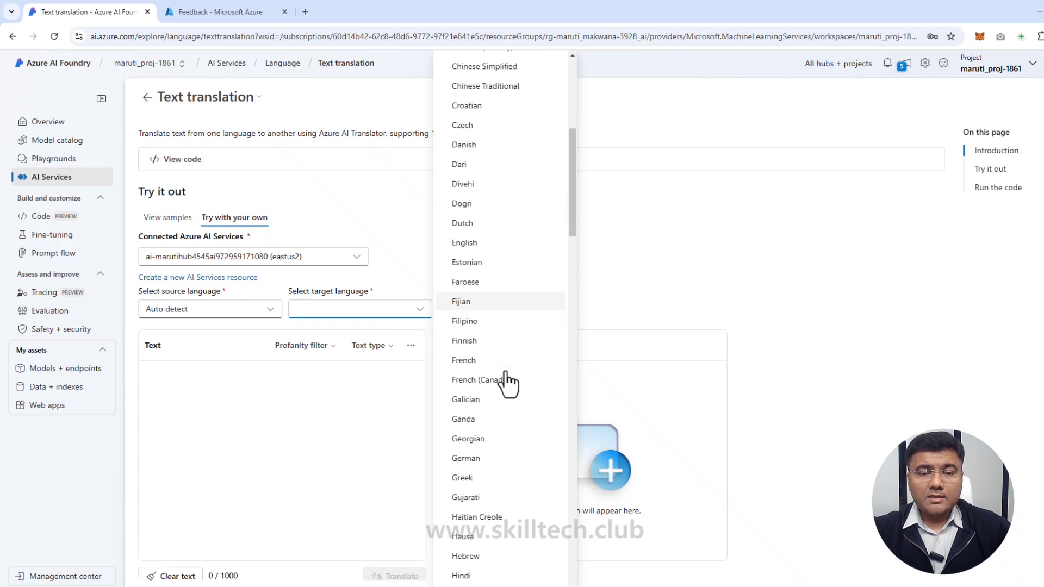
scroll(507, 382, "down", 15)
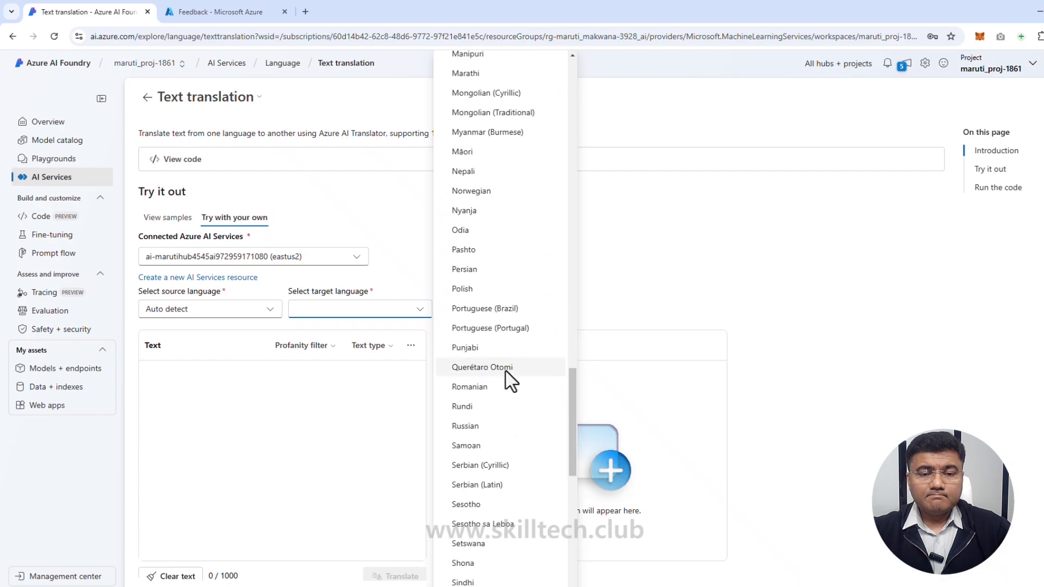
scroll(503, 424, "down", 3)
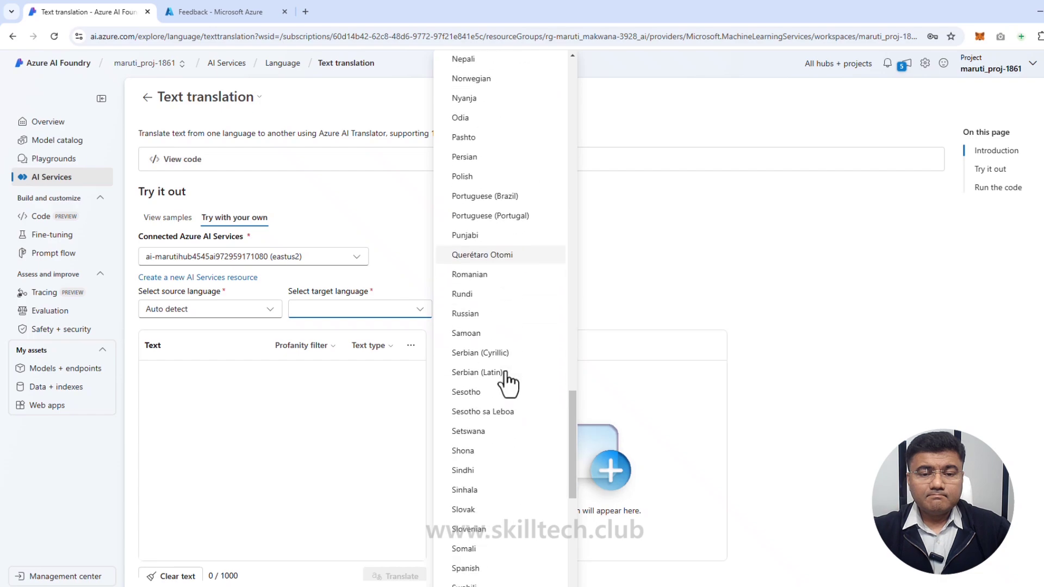
left_click(477, 312)
Step: Enter the source text "Hey friends i am really enjoying this learning." and translate it into Russian
left_click(237, 394)
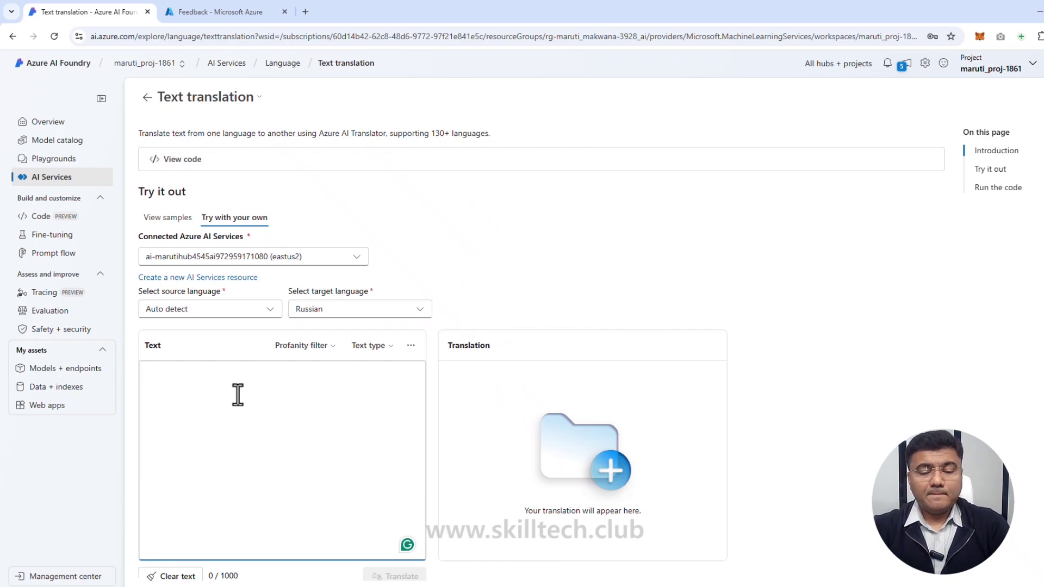
type("Hey friends ")
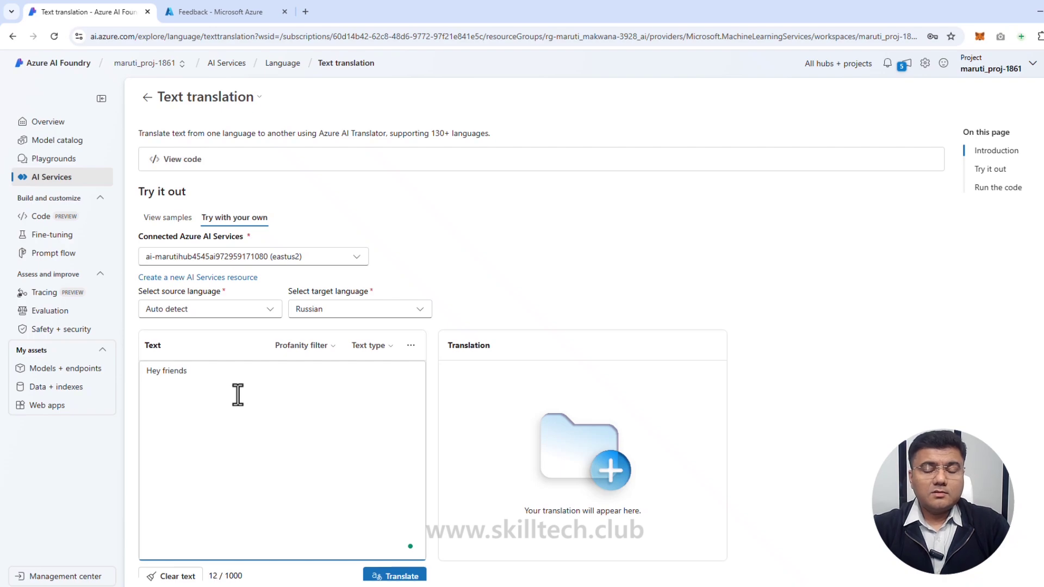
type("i am really ")
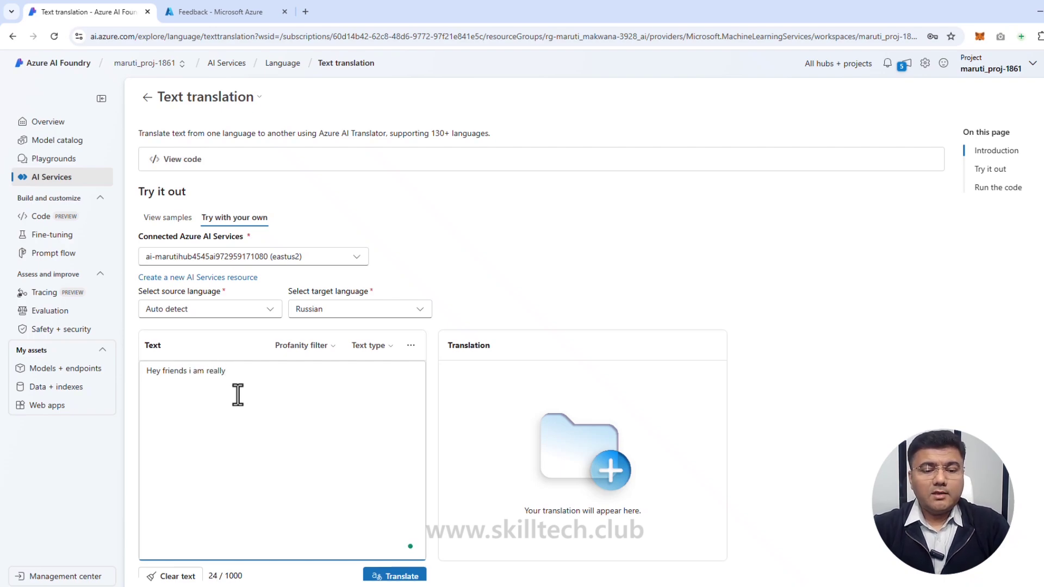
type("enjo")
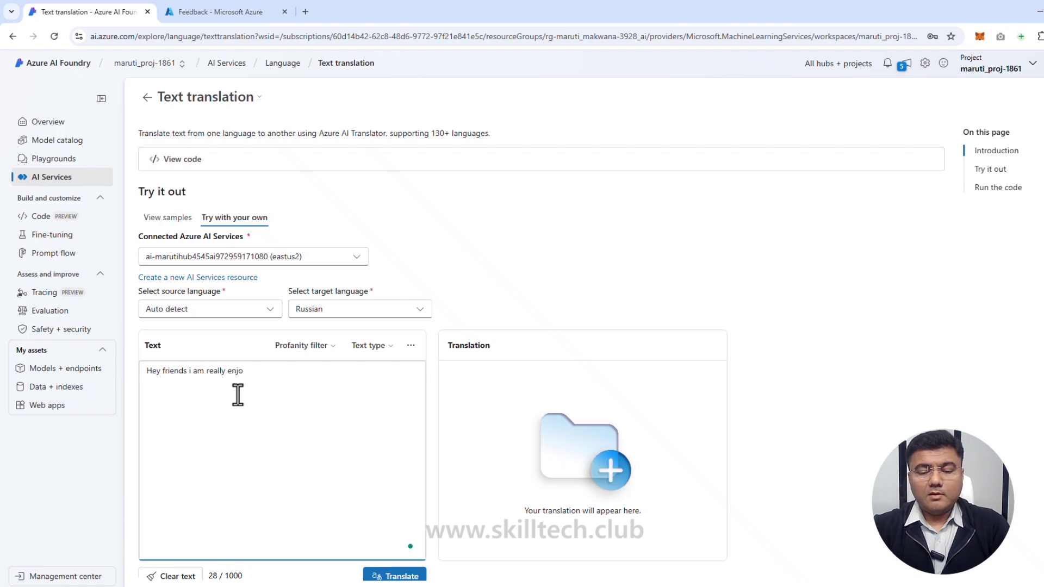
type("ying this learning")
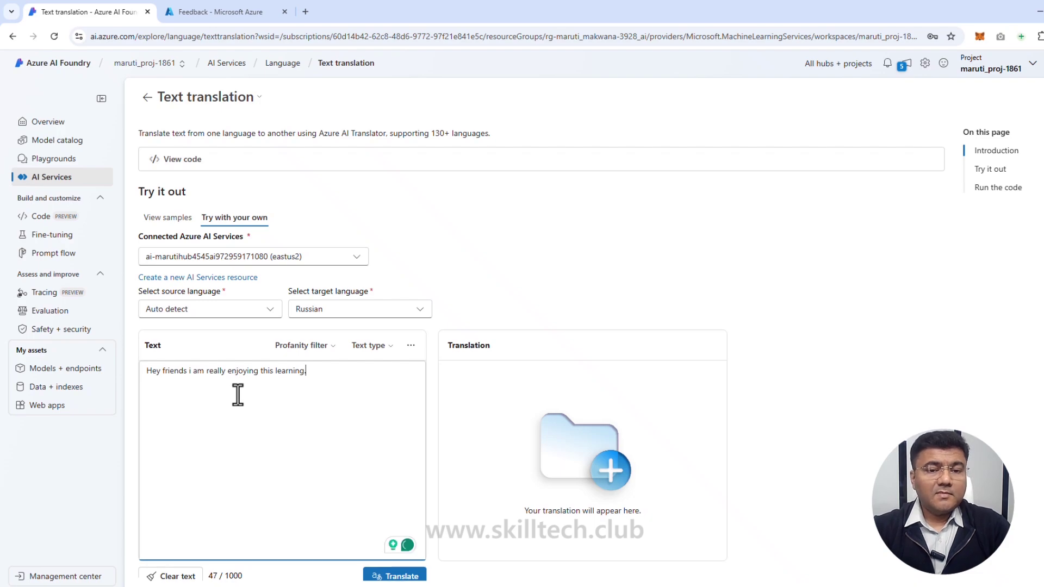
scroll(268, 401, "down", 2)
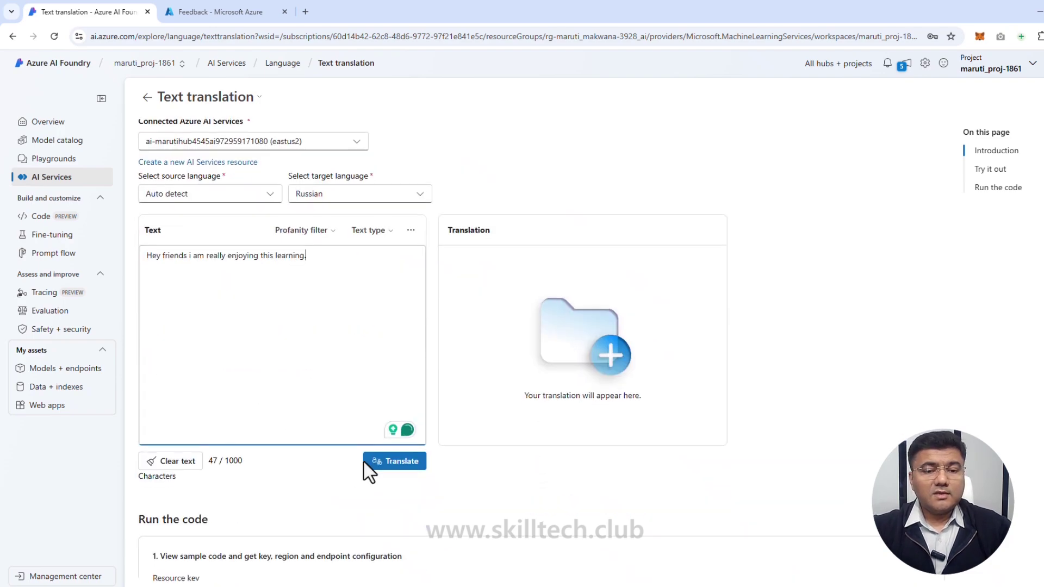
left_click(375, 462)
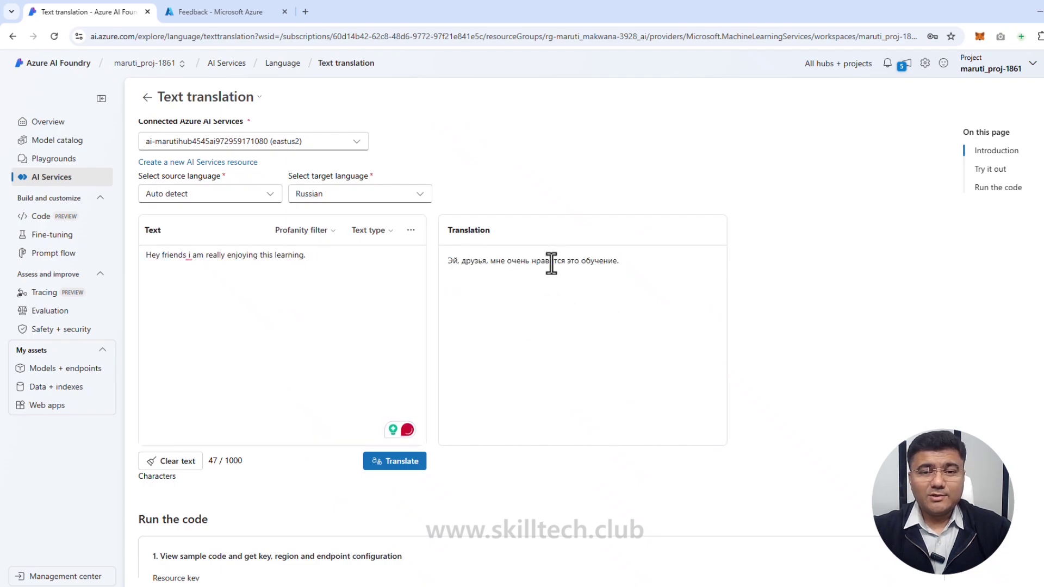
Step: Change the target language to Hindi and translate the same text again
left_click(391, 205)
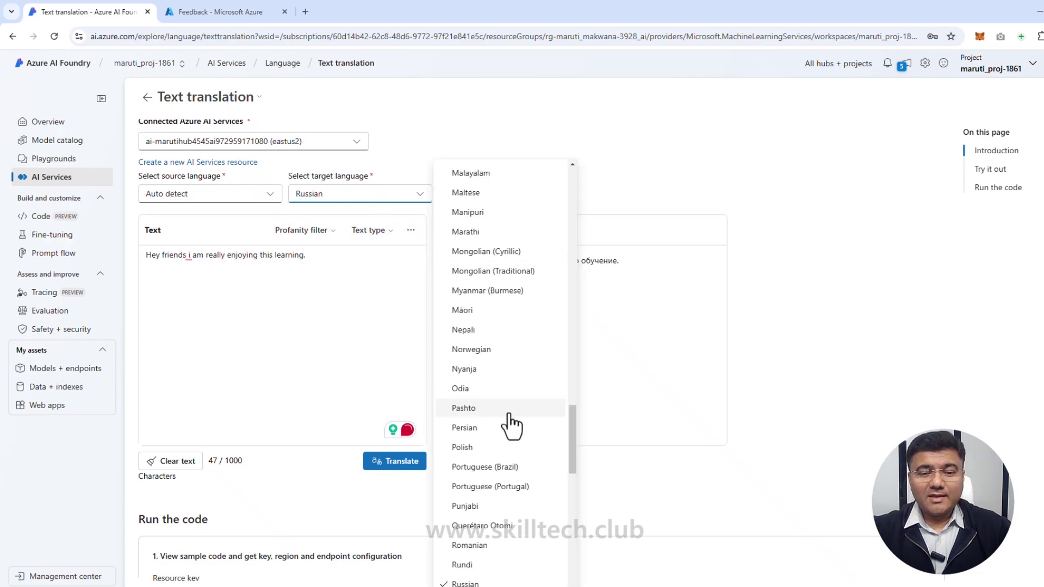
scroll(510, 425, "down", 1)
scroll(511, 426, "up", 7)
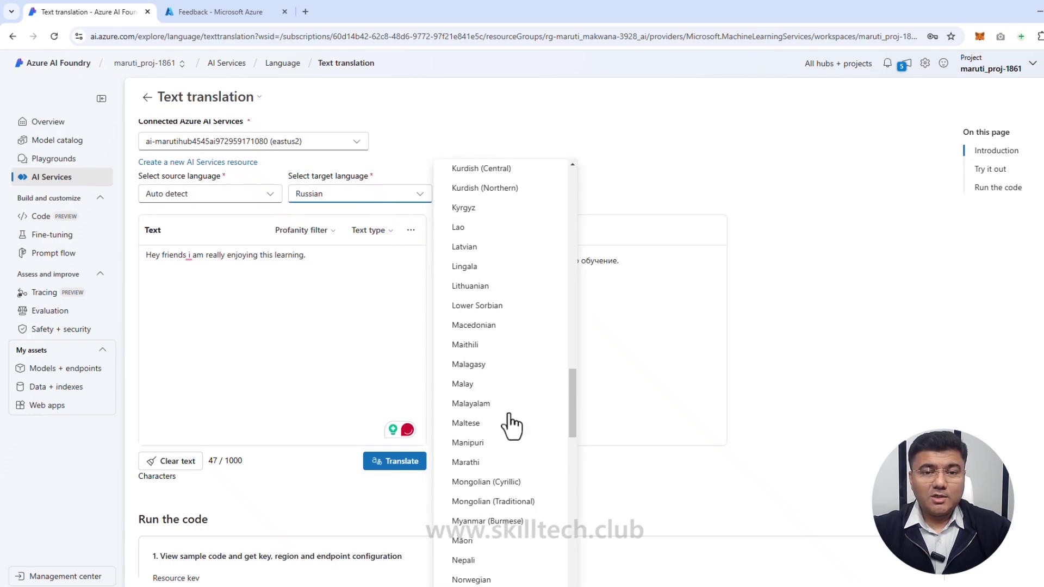
scroll(510, 425, "up", 7)
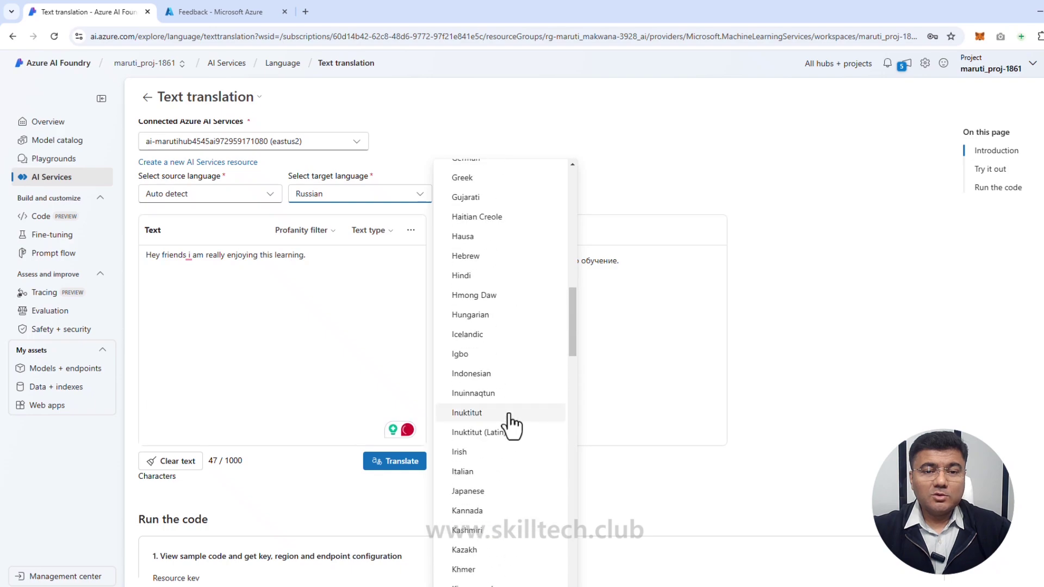
left_click(491, 279)
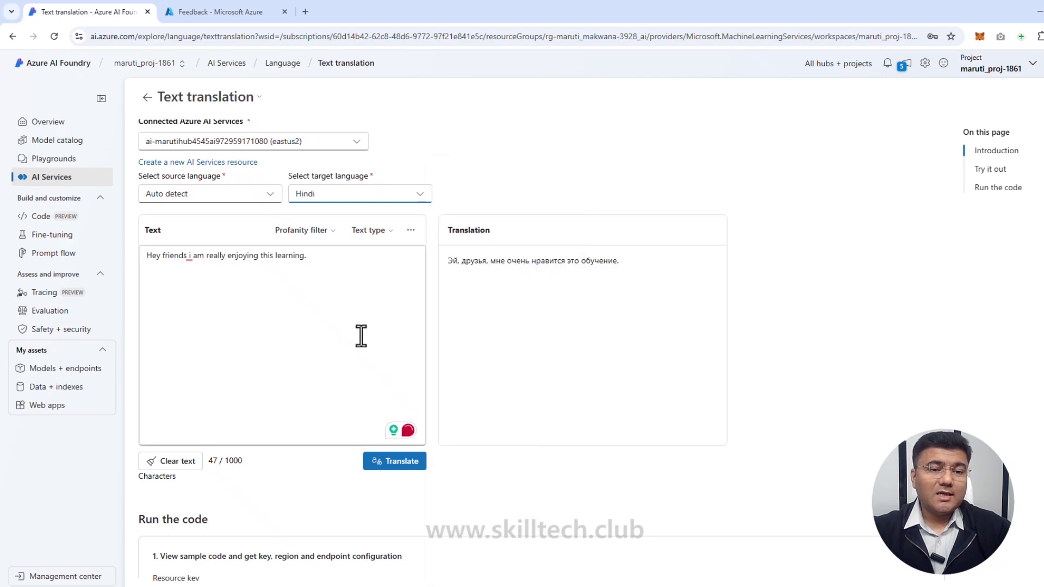
left_click(385, 470)
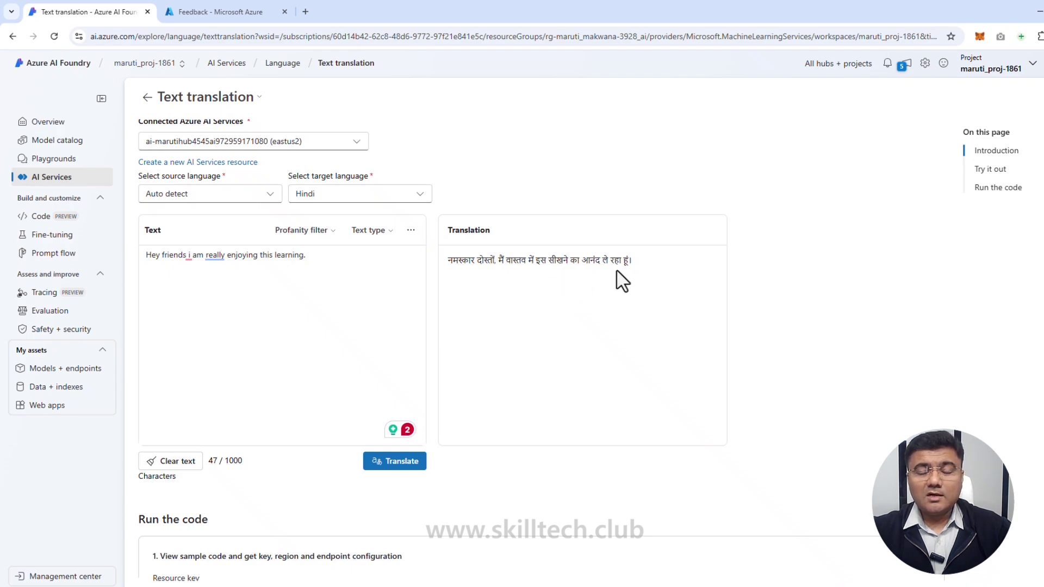
Step: Append "Azure AI is amazing and I will use it in my work." to the source text and translate it into Hindi
left_click(325, 327)
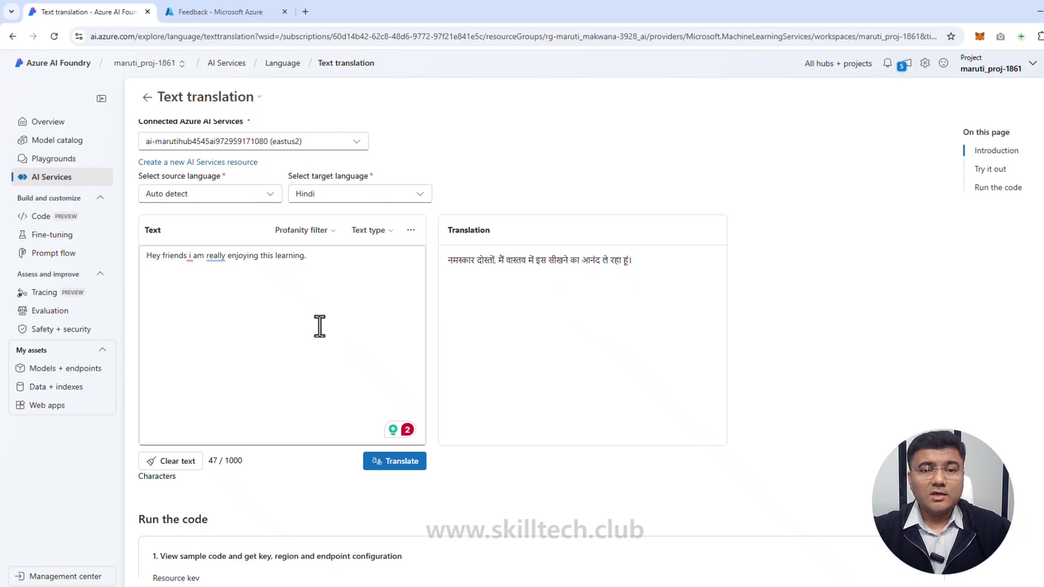
left_click(332, 257)
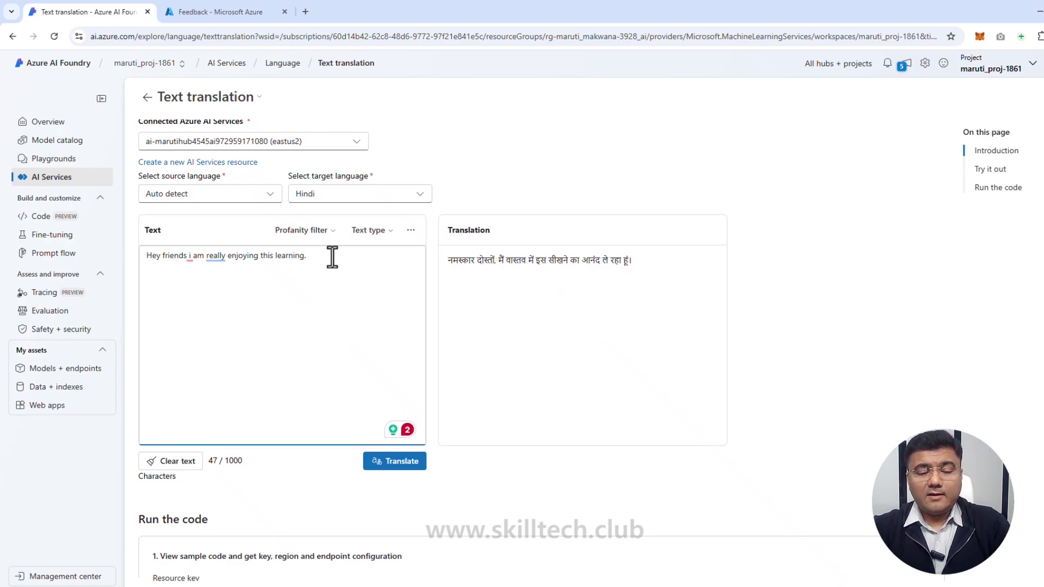
type("Azure AI is a")
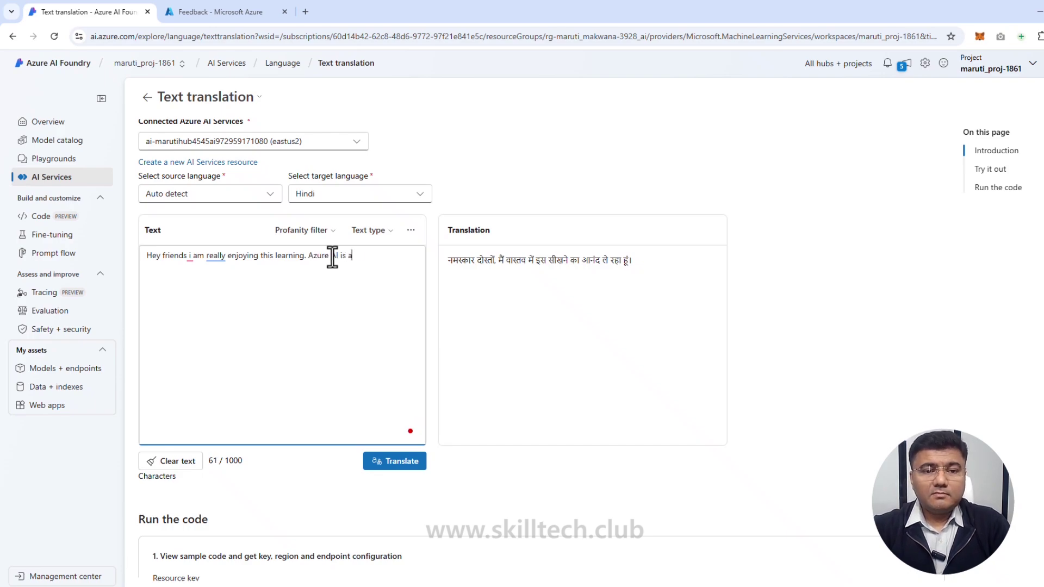
type("mazing and ")
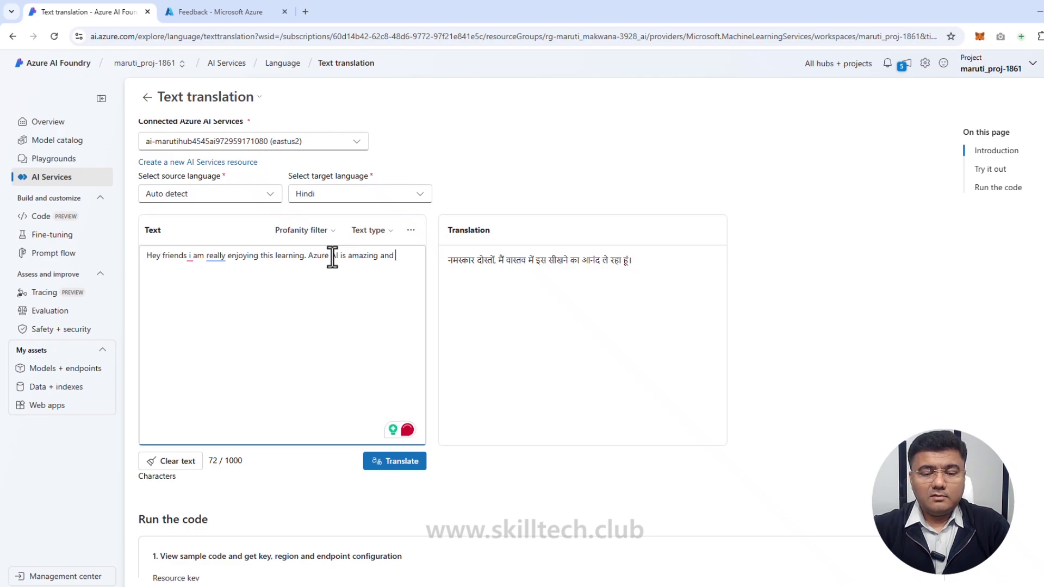
type("i wi")
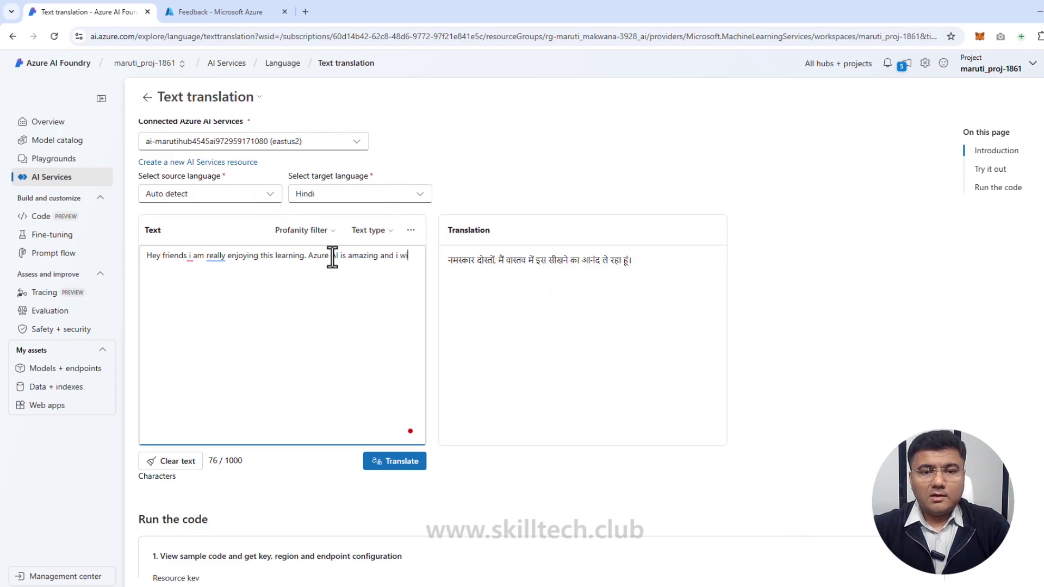
type("ll use it ")
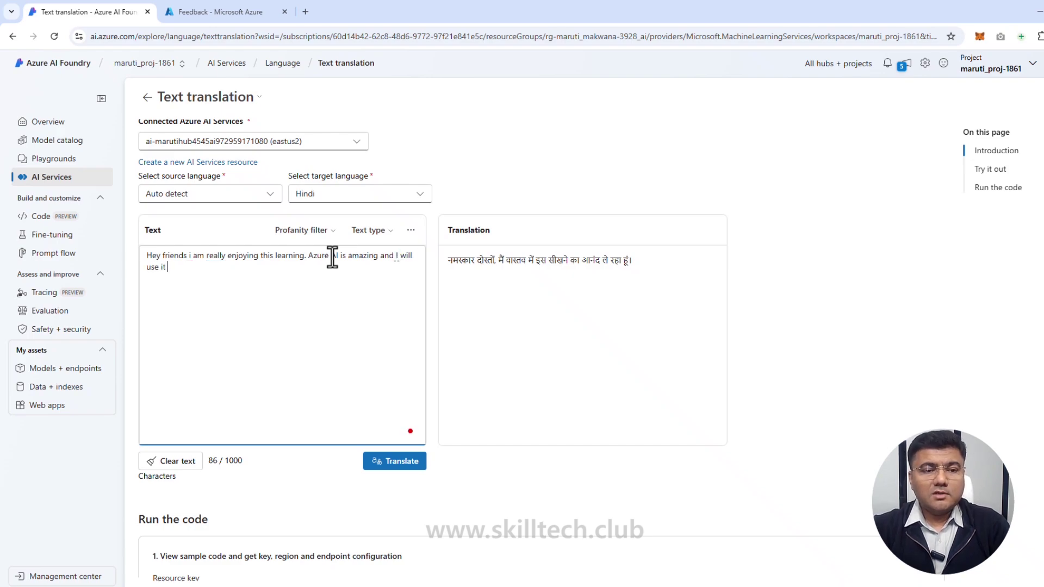
type("in my work")
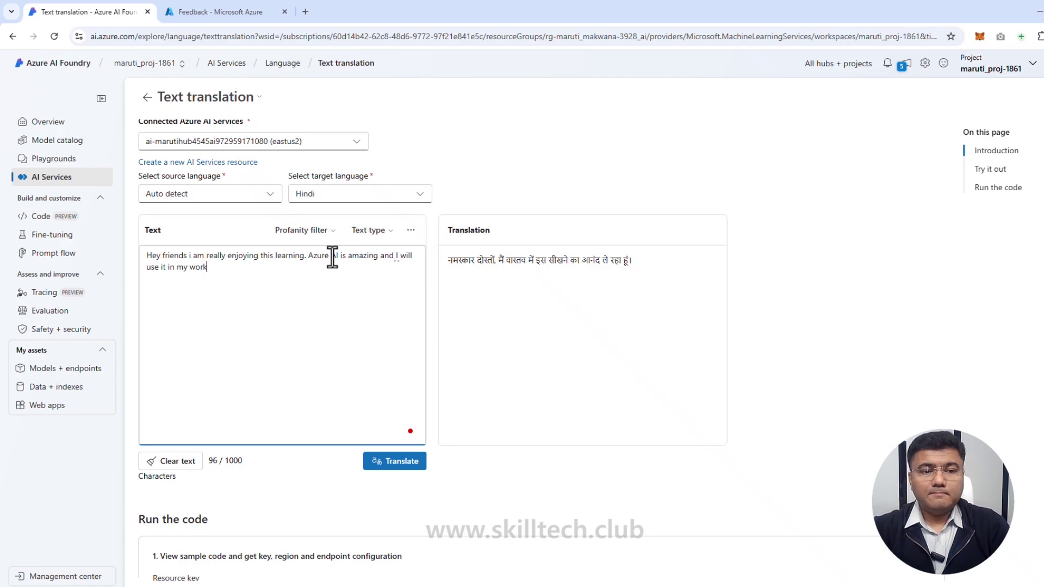
type(".")
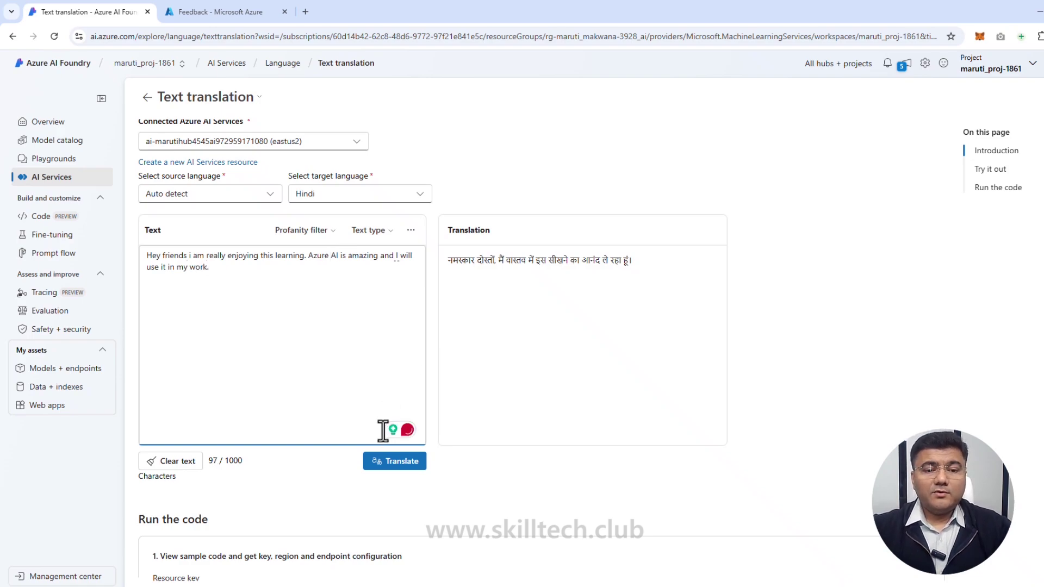
left_click(400, 463)
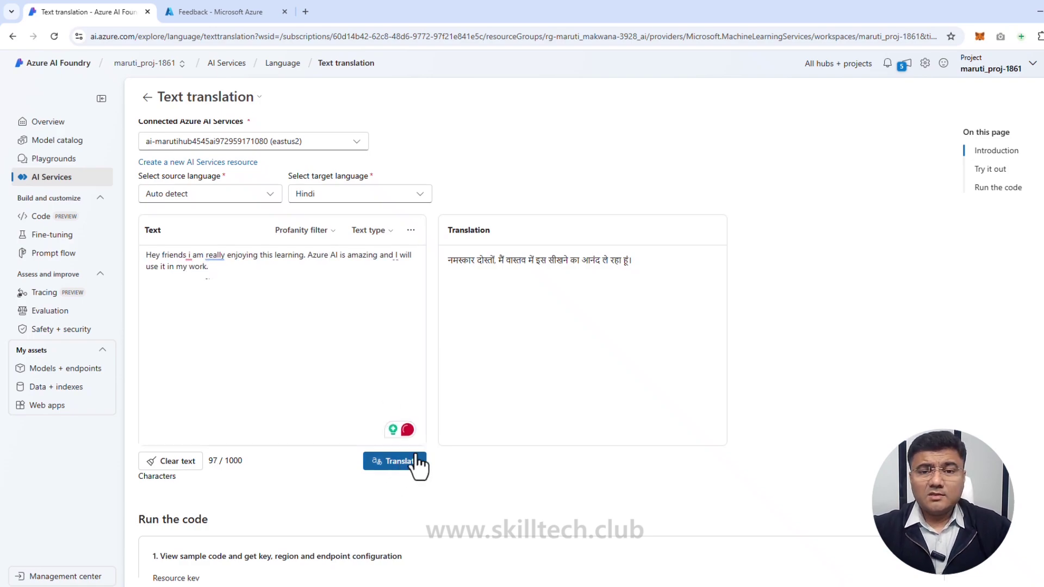
Step: Translate the extended source text into Hindi, and again with French as the target language
left_click(417, 463)
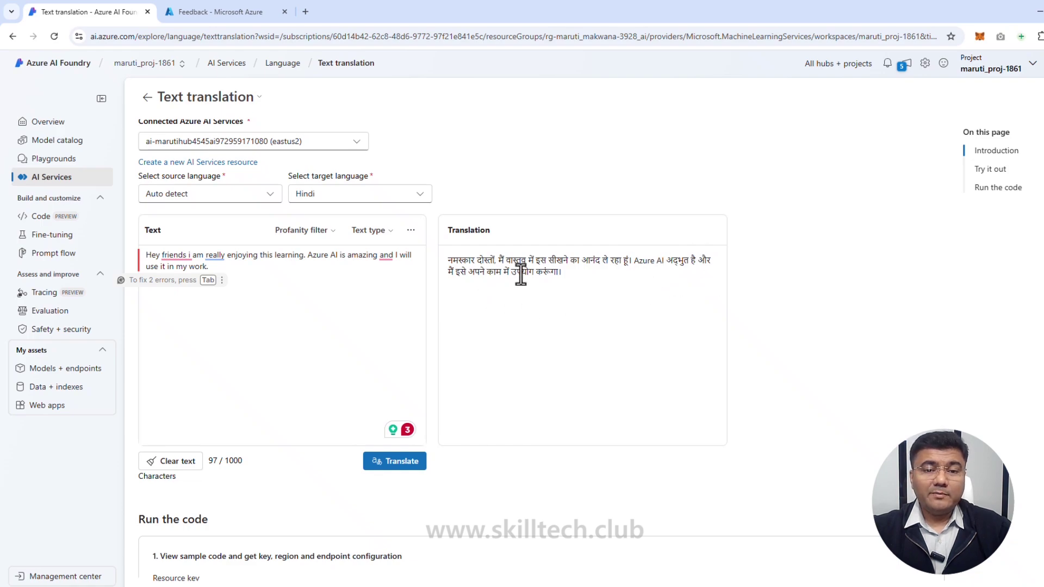
left_click(365, 199)
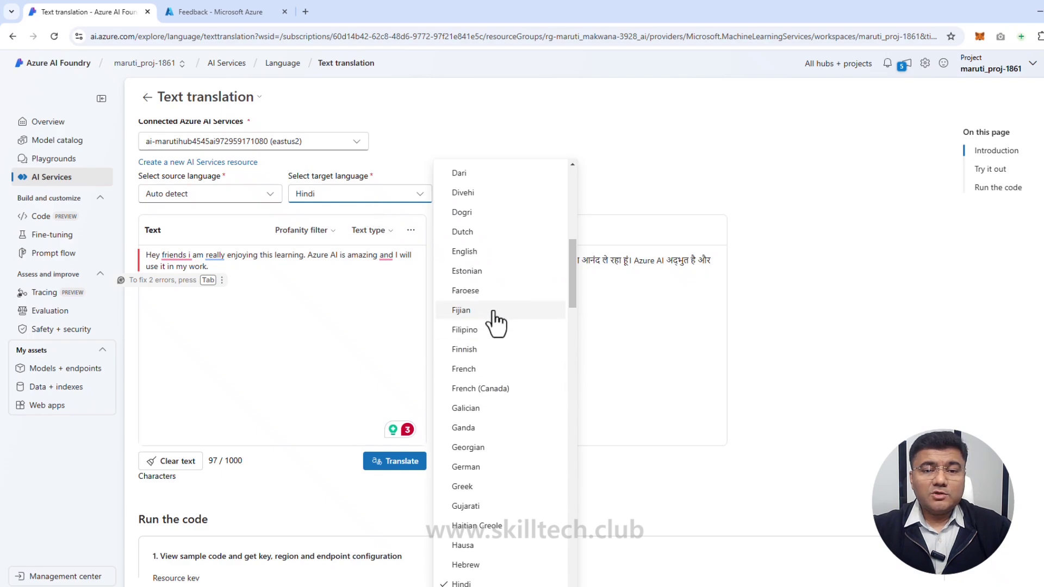
left_click(500, 370)
left_click(405, 463)
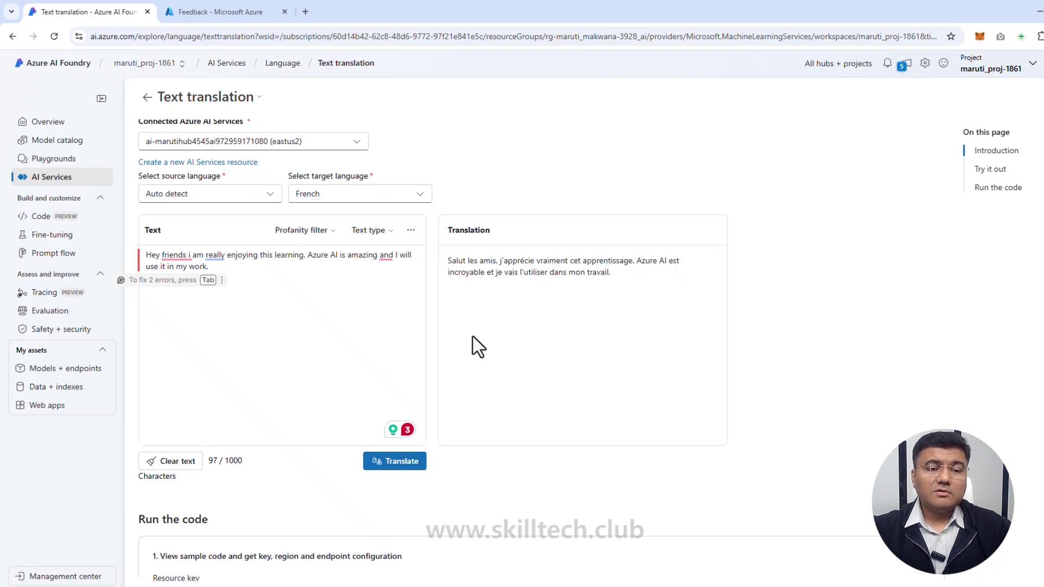
Step: Return to the translation samples, examine the Python sample code and its available languages, and close the code view
scroll(311, 347, "up", 2)
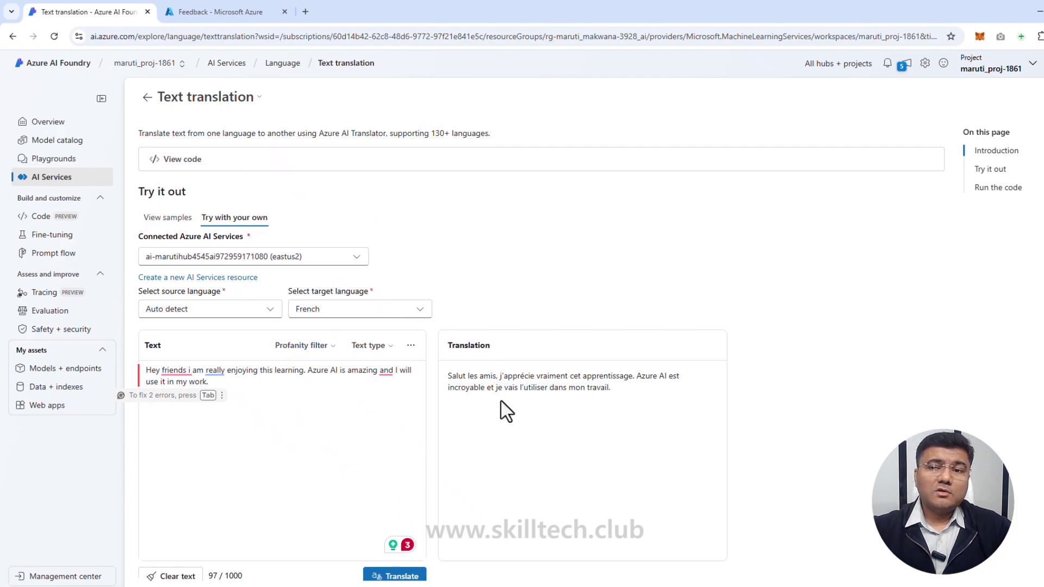
left_click(171, 217)
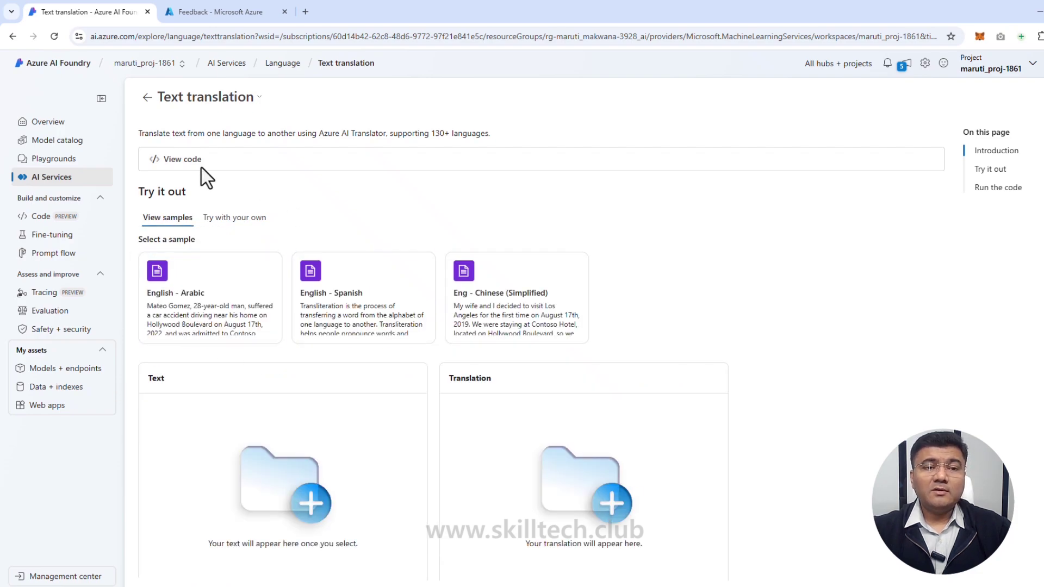
left_click(175, 167)
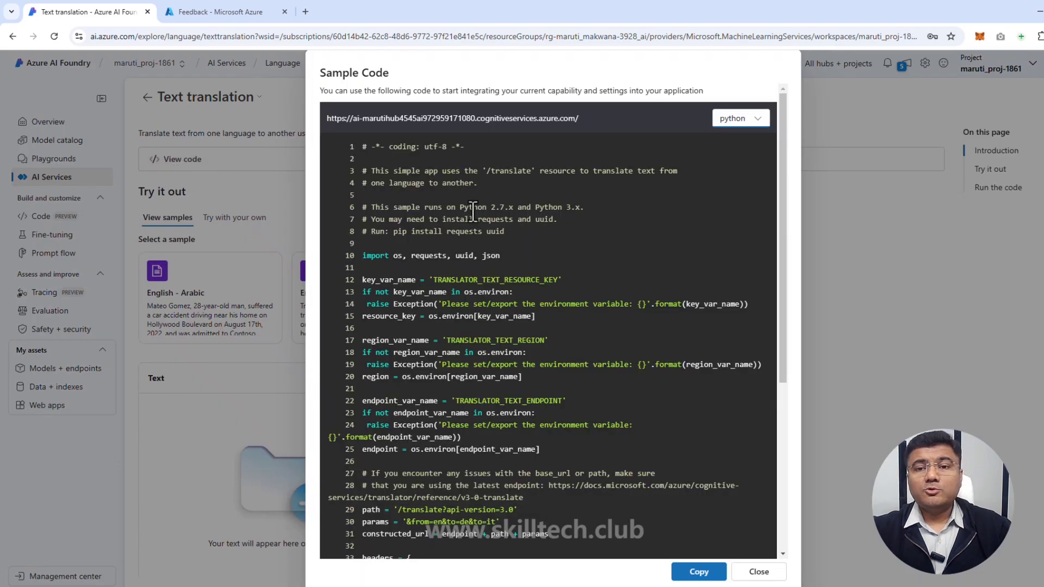
left_click(750, 125)
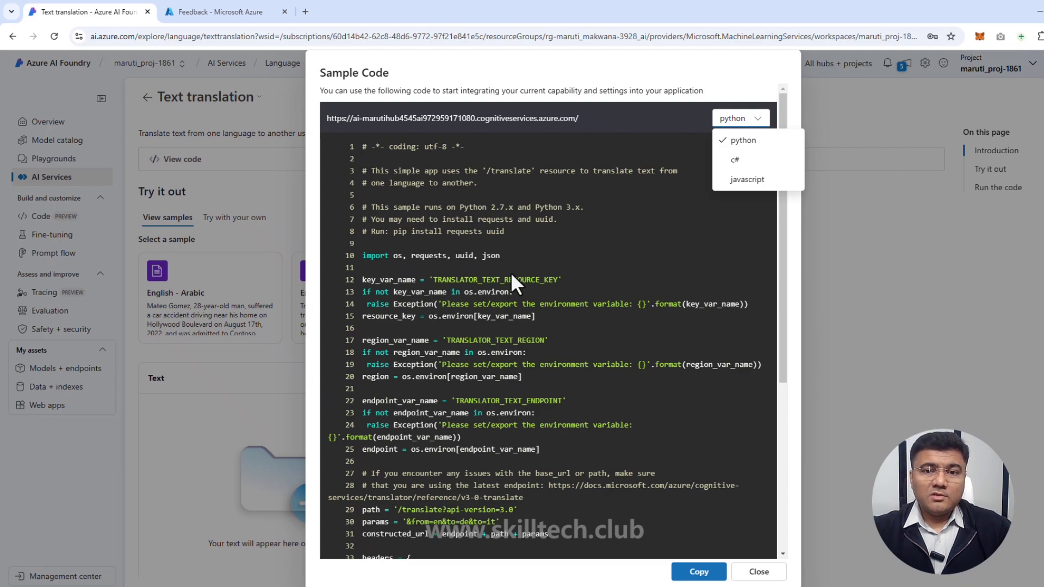
left_click(589, 314)
scroll(590, 315, "down", 2)
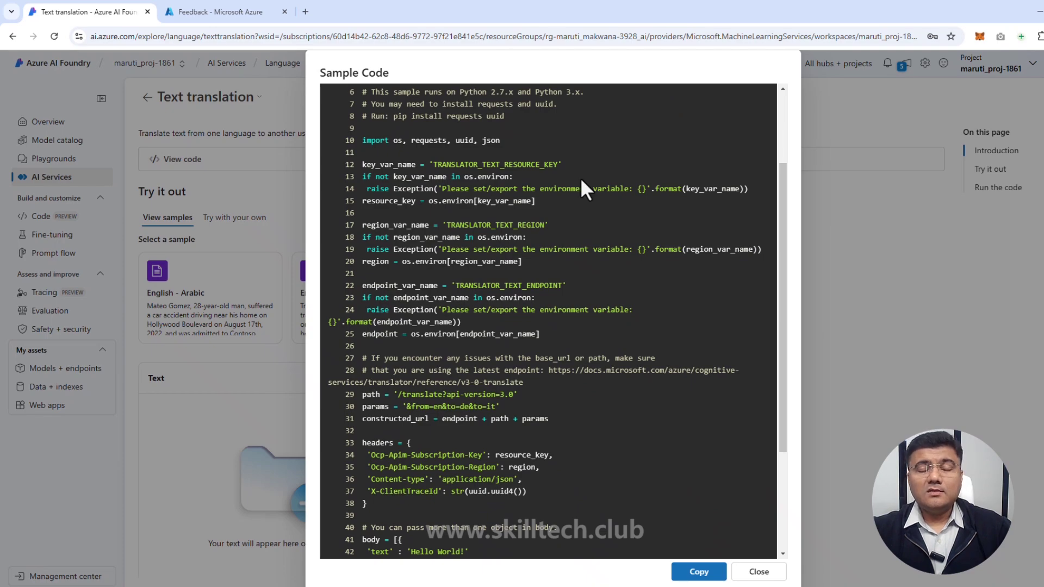
scroll(576, 195, "down", 3)
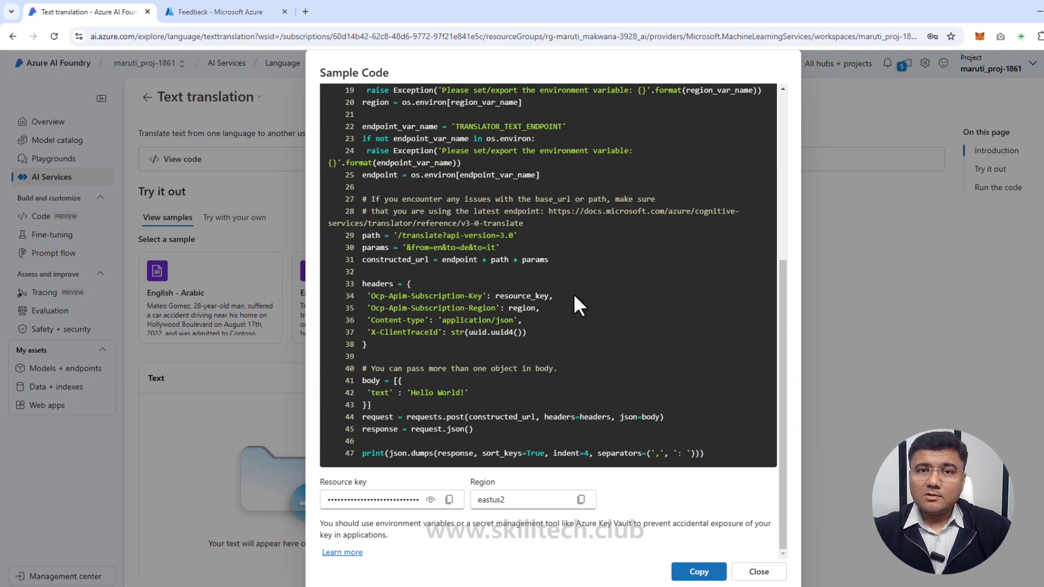
scroll(574, 294, "up", 5)
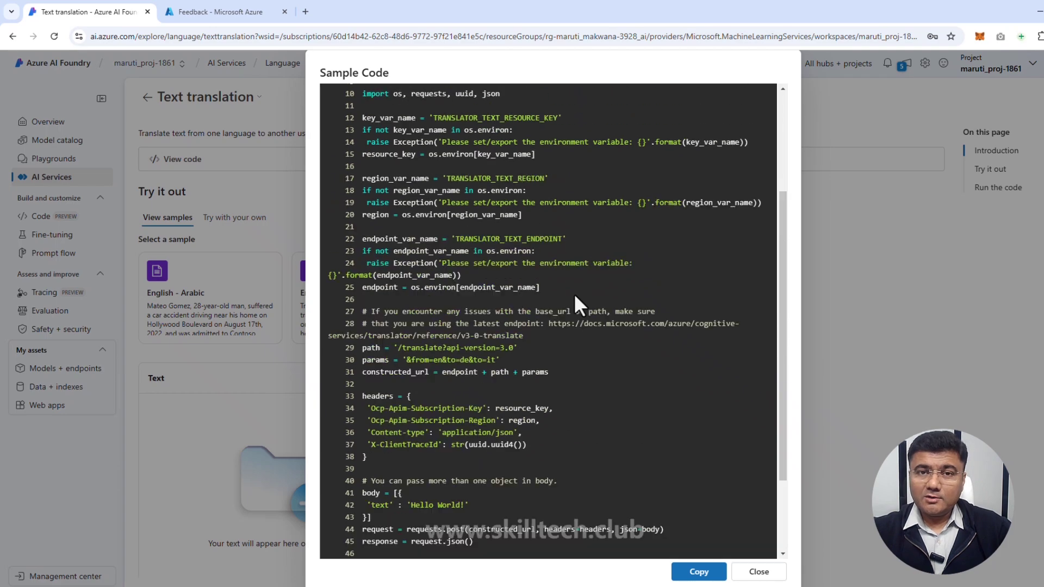
left_click(757, 572)
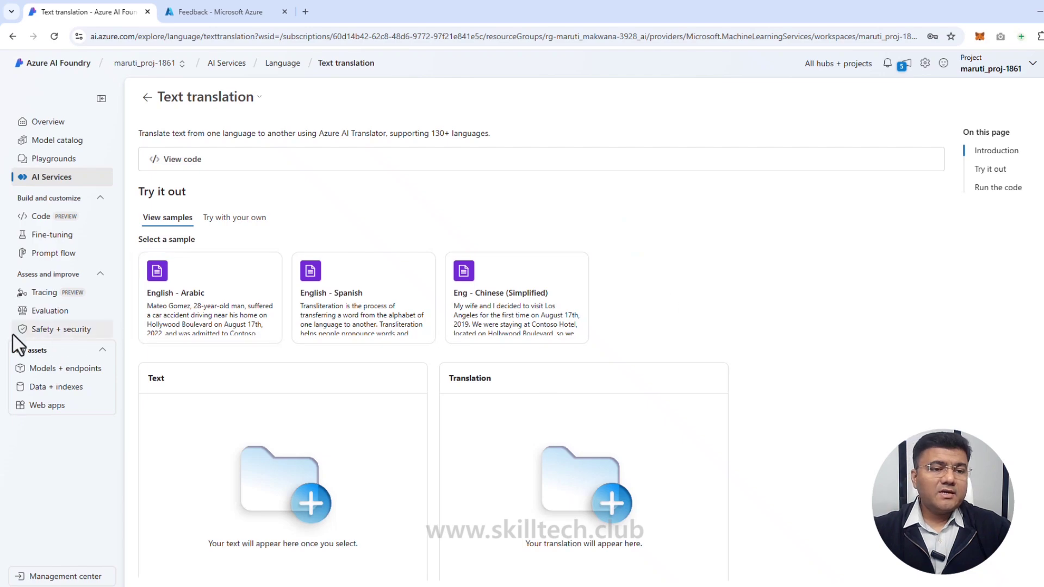
Step: Start a base model deployment in Models + endpoints, search for "gpt-4" and confirm gpt-4 as the model
left_click(60, 369)
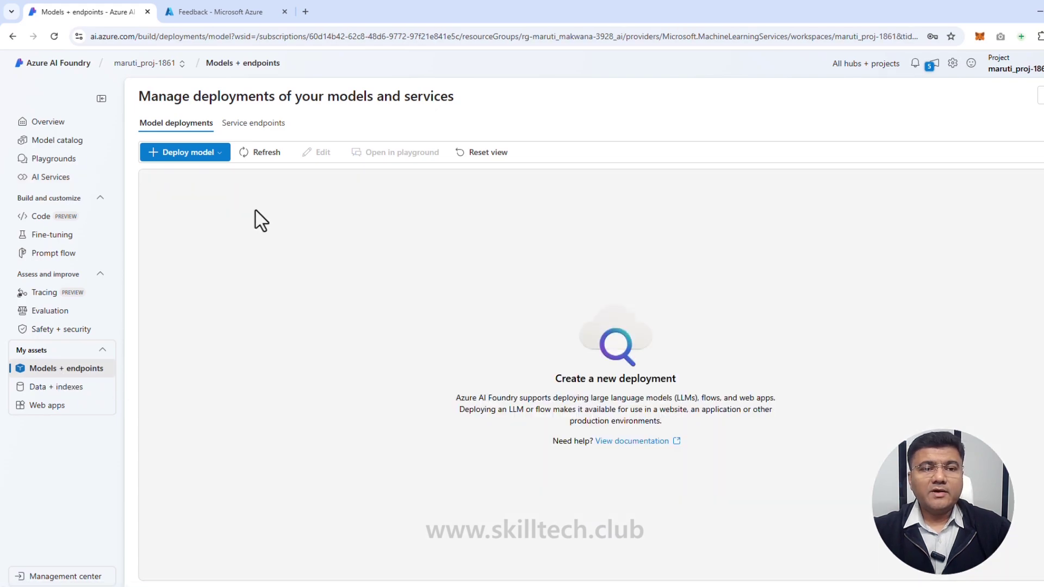
left_click(218, 155)
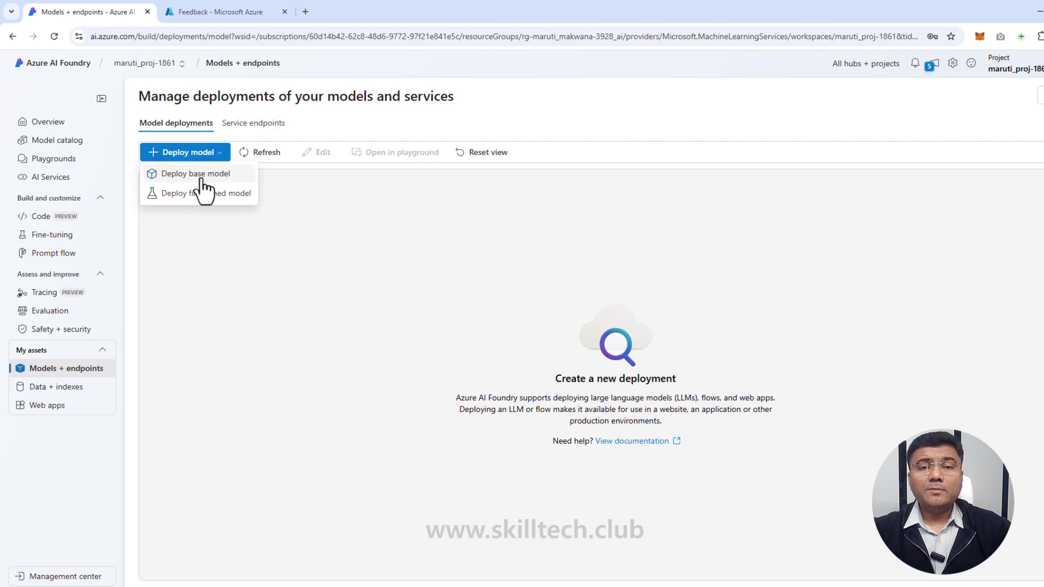
left_click(202, 180)
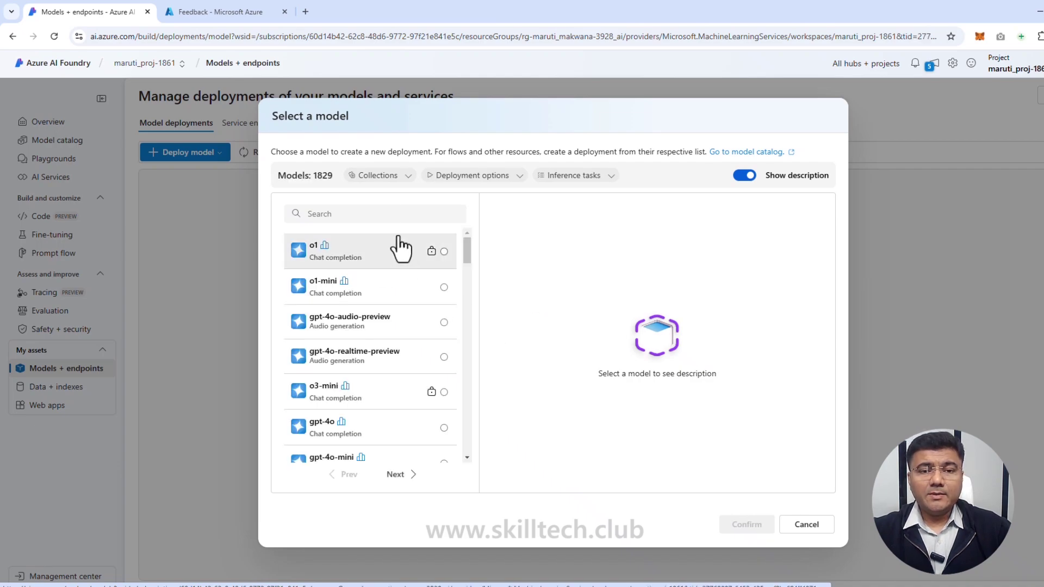
left_click(392, 215)
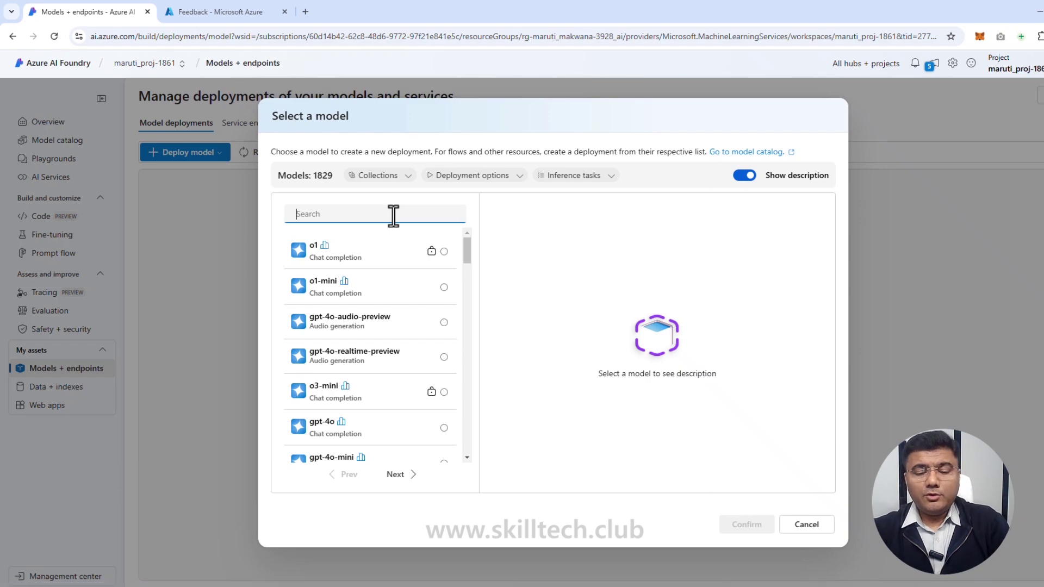
type("gpt")
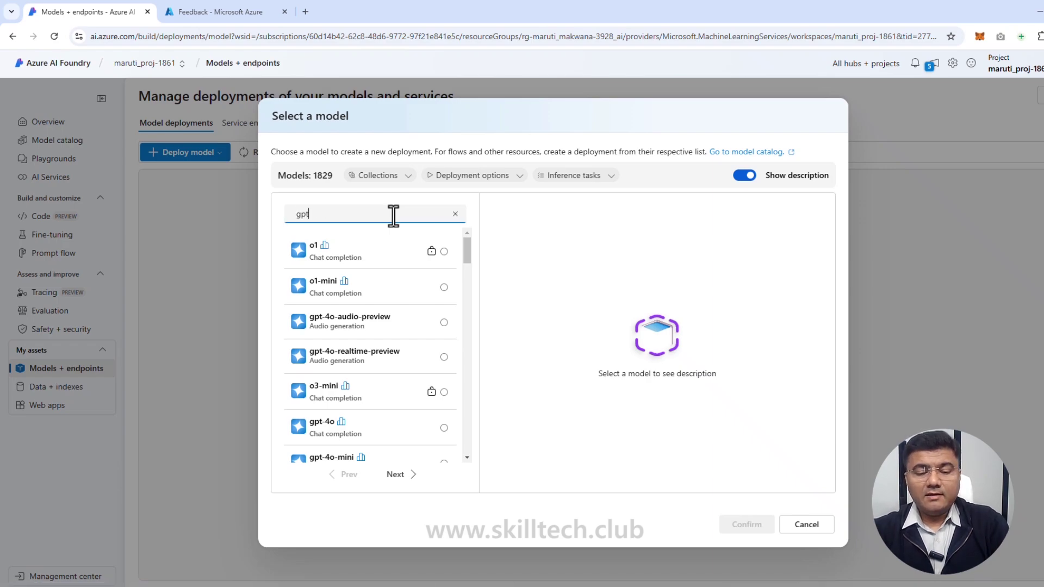
type("-4")
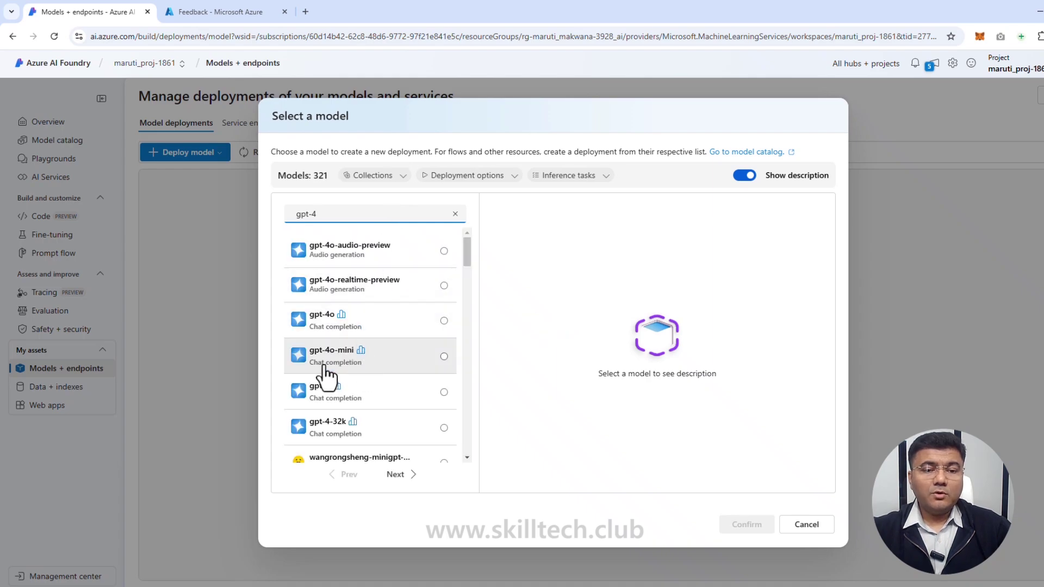
left_click(362, 405)
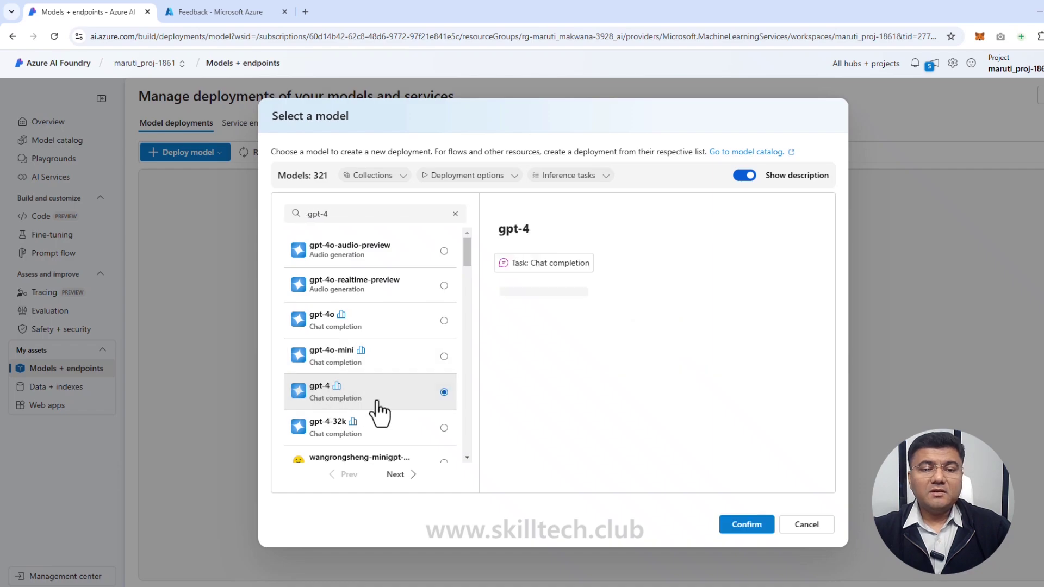
left_click(743, 525)
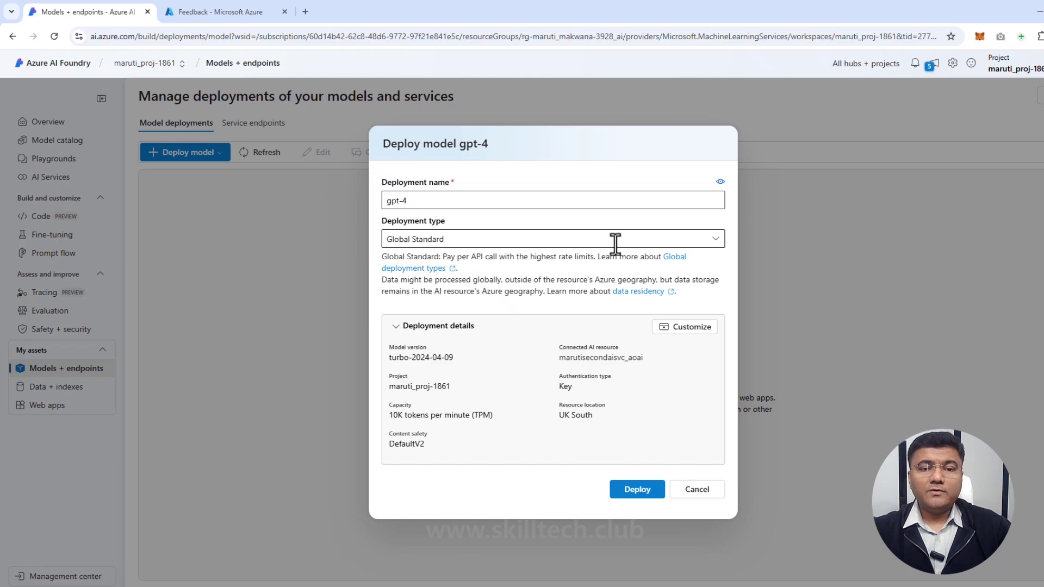
Step: Deploy gpt-4 as a Standard deployment with a 5K tokens-per-minute rate limit and dynamic quota disabled
left_click(714, 246)
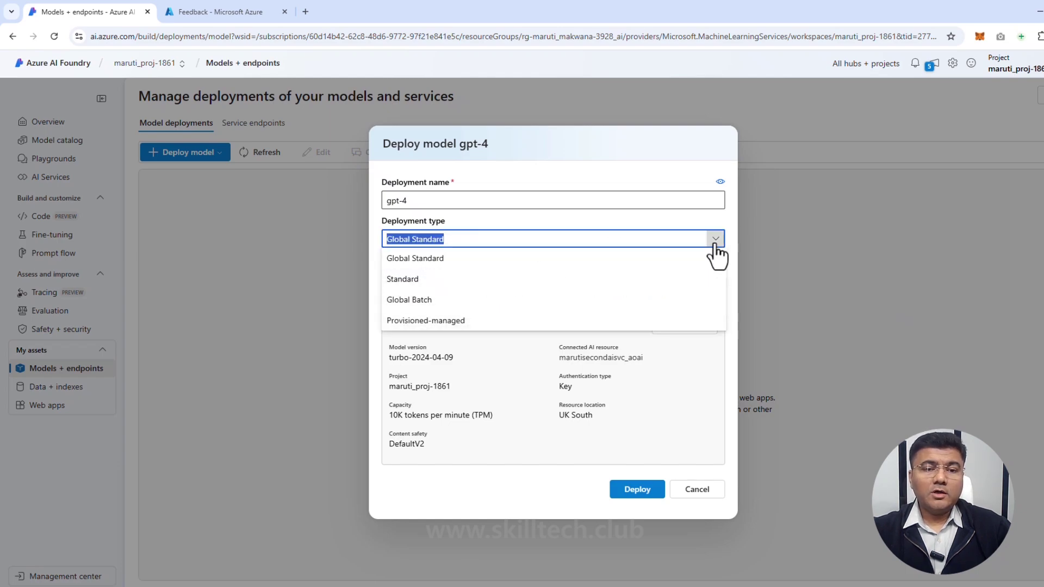
left_click(460, 279)
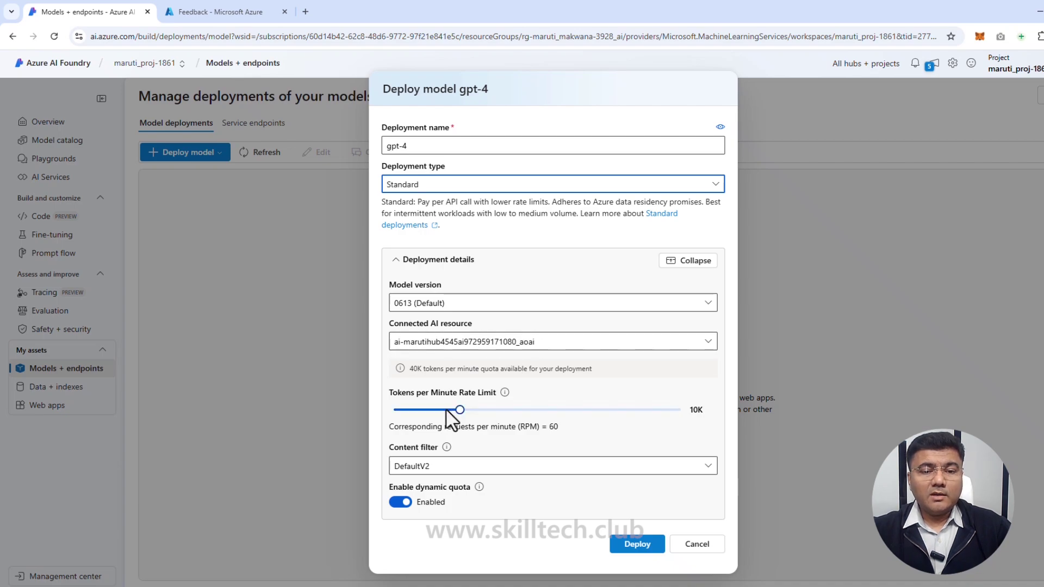
left_click_drag(460, 411, 424, 413)
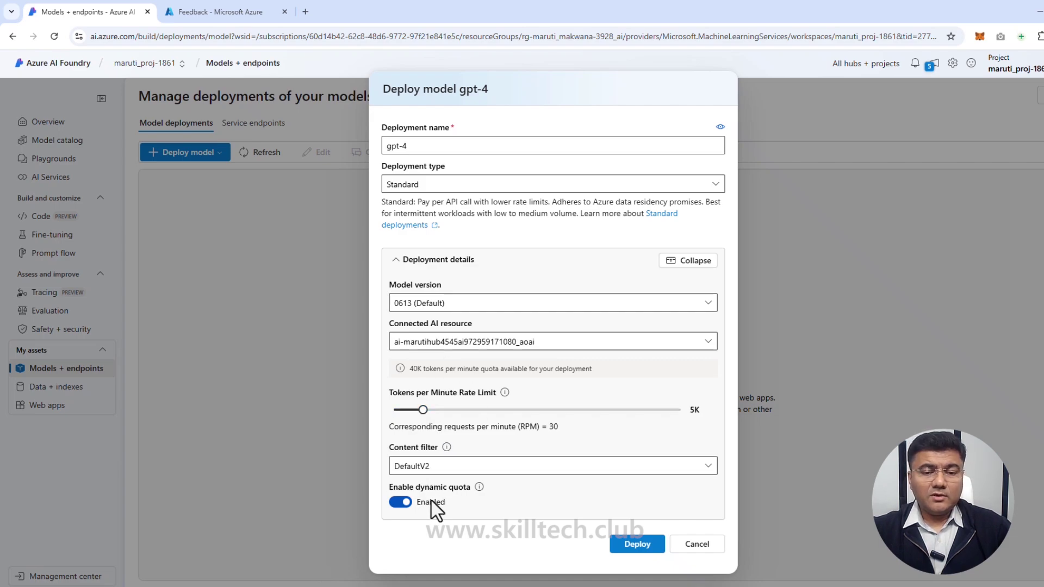
left_click(401, 503)
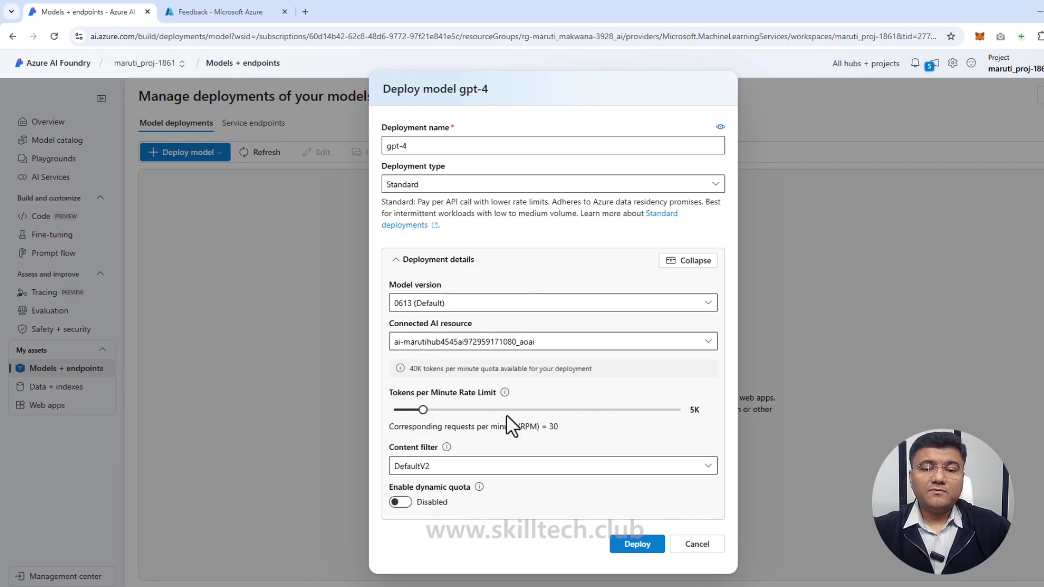
left_click(637, 544)
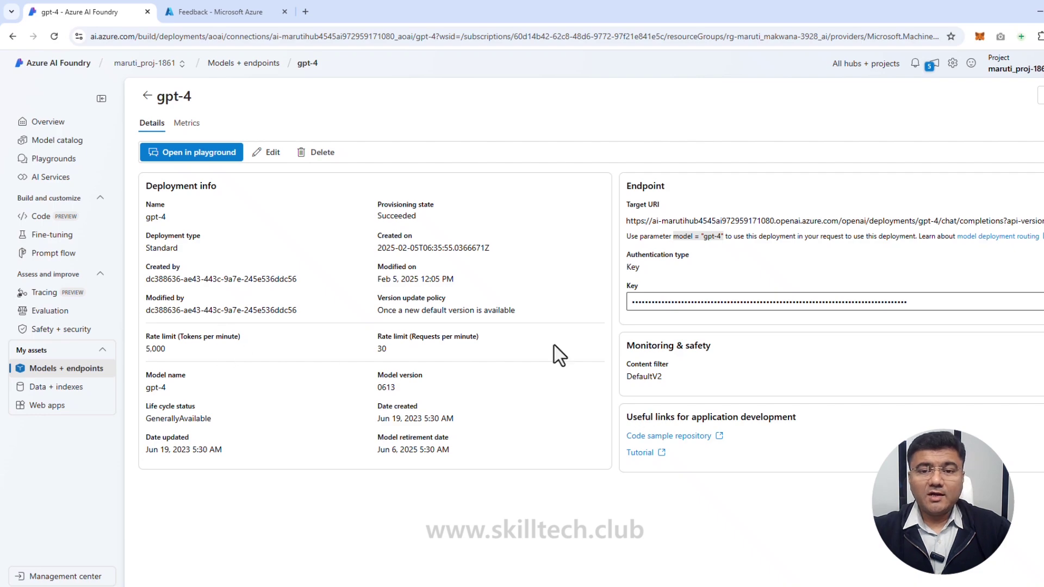
Step: Open the gpt-4 deployment in the chat playground and ask "How can I use Azure AI Services in a software development project?"
left_click(191, 153)
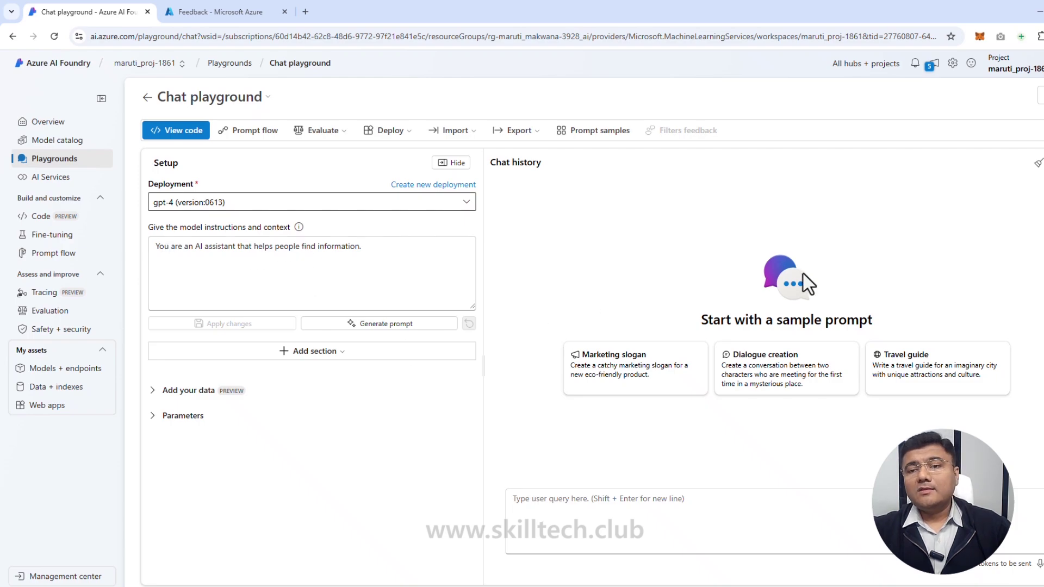
left_click(546, 508)
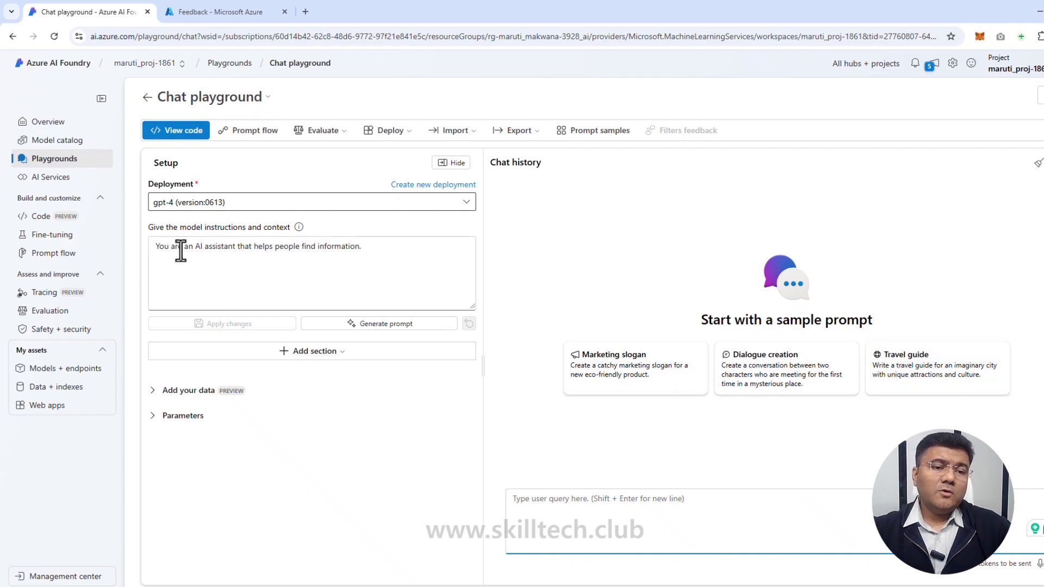
left_click_drag(195, 247, 238, 247)
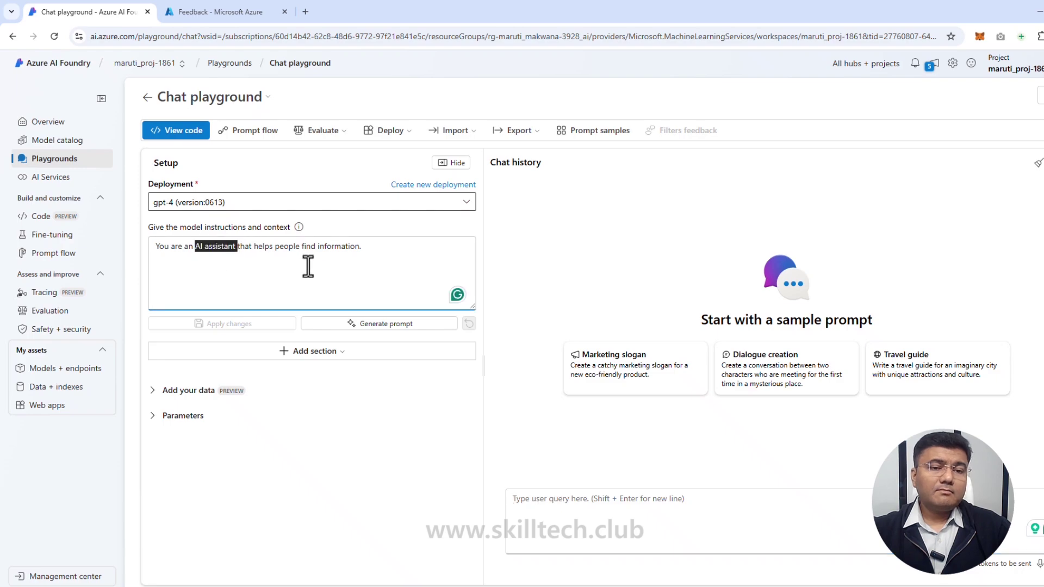
left_click(978, 281)
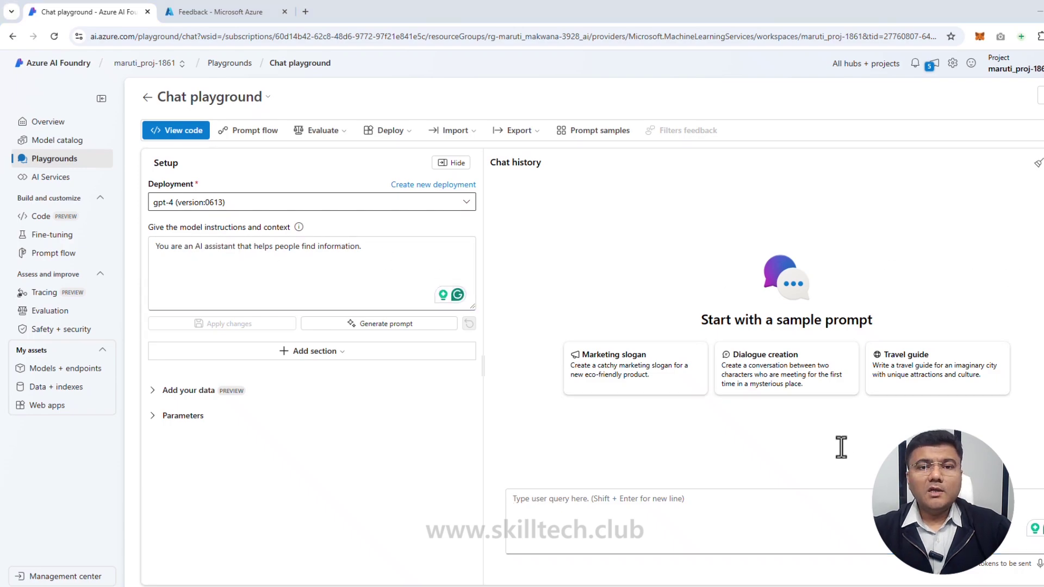
left_click(612, 520)
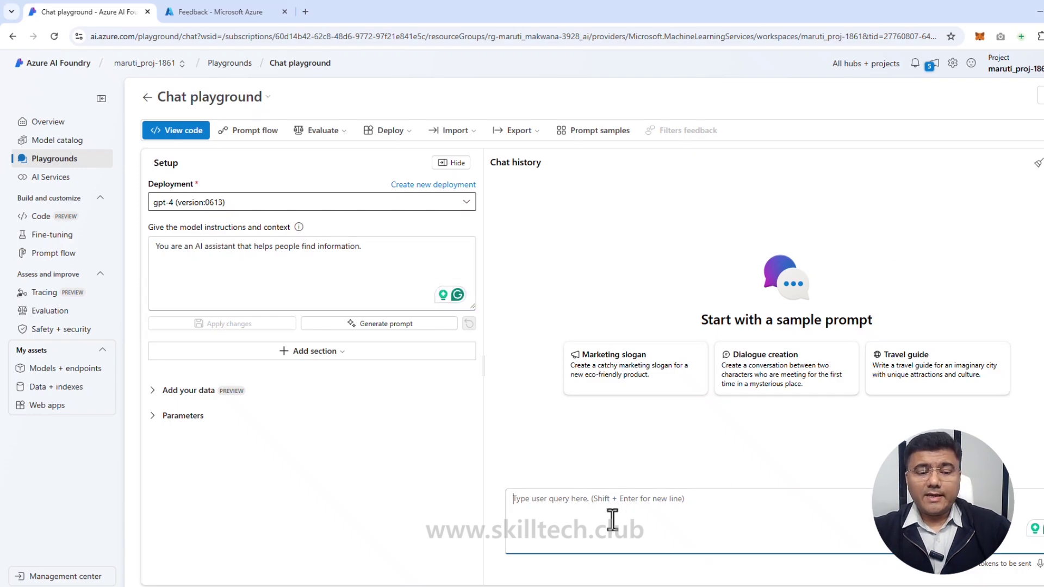
type("How can I use Azure AI Services in a software development project?")
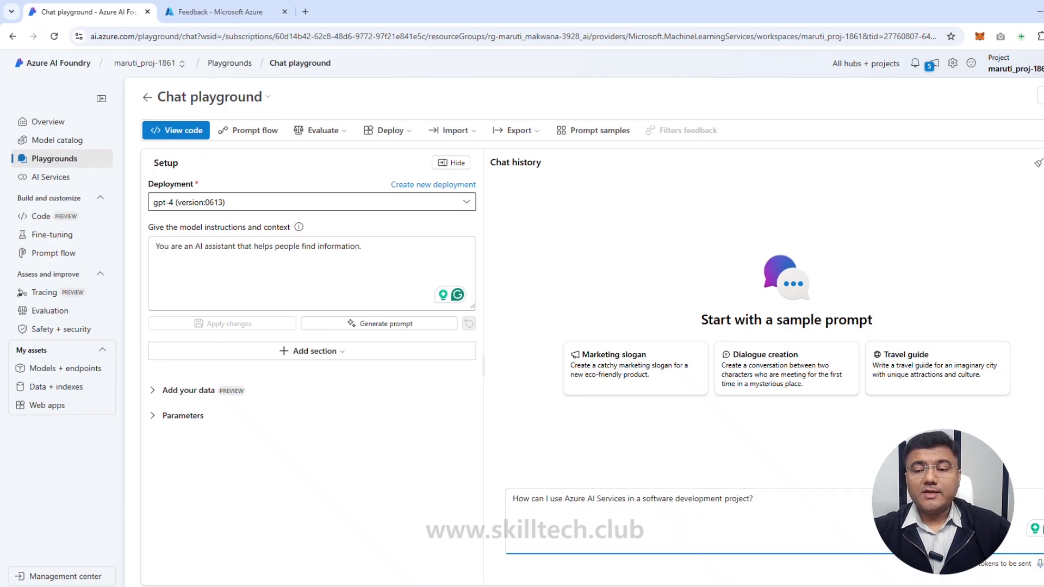
key("Return")
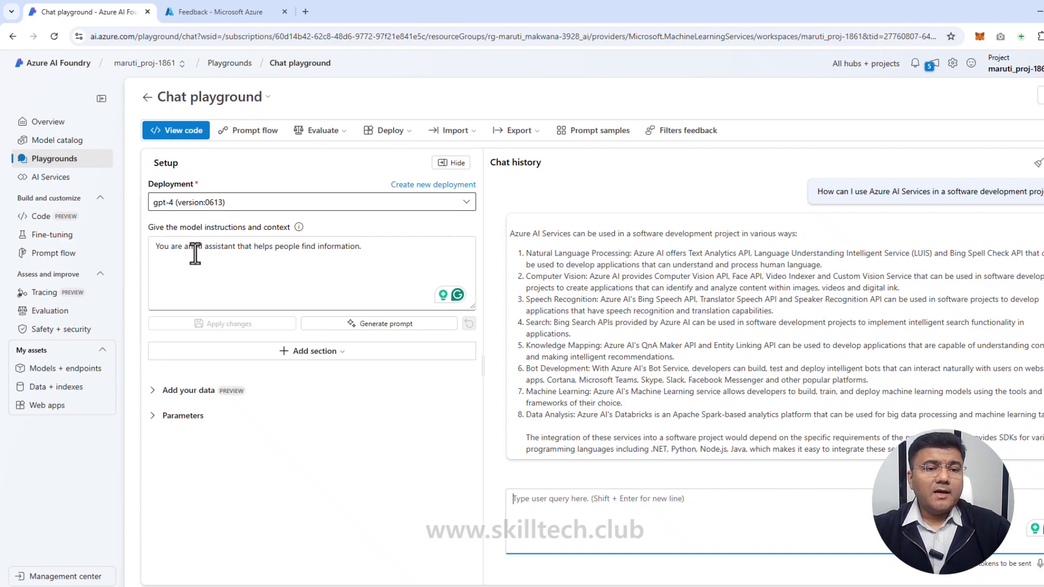
Step: Replace "an AI assistant" with "developer assistant" in the model instructions and correct the spelling of "developer"
left_click_drag(194, 248, 229, 250)
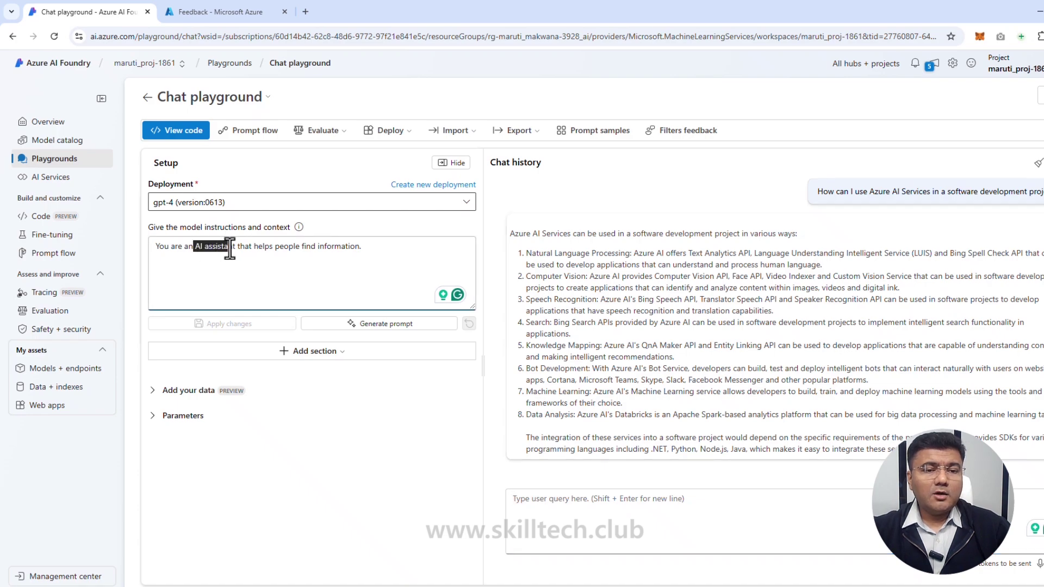
left_click(195, 247)
left_click_drag(185, 247, 234, 249)
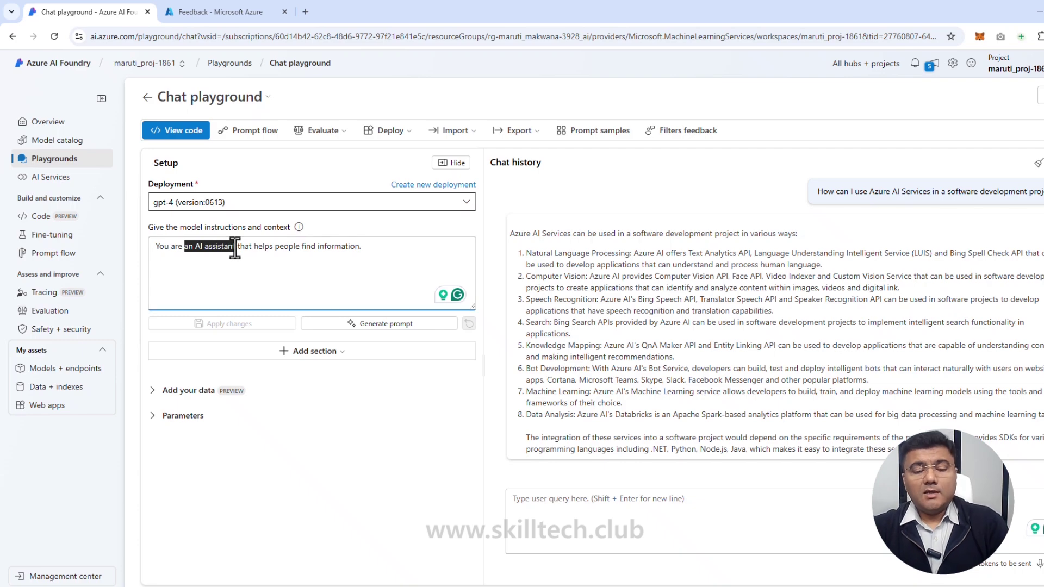
type("d")
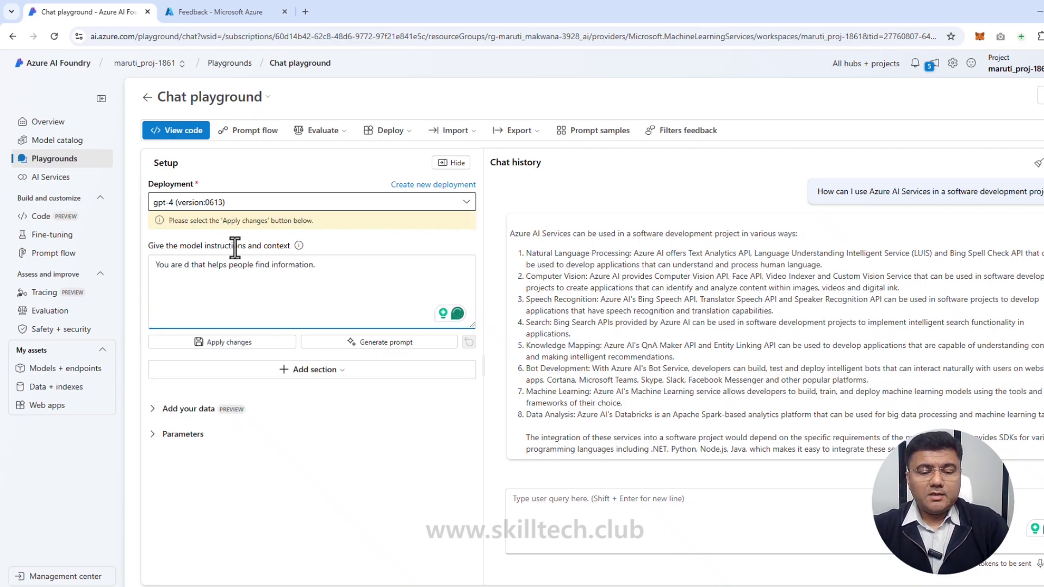
type("eloper ")
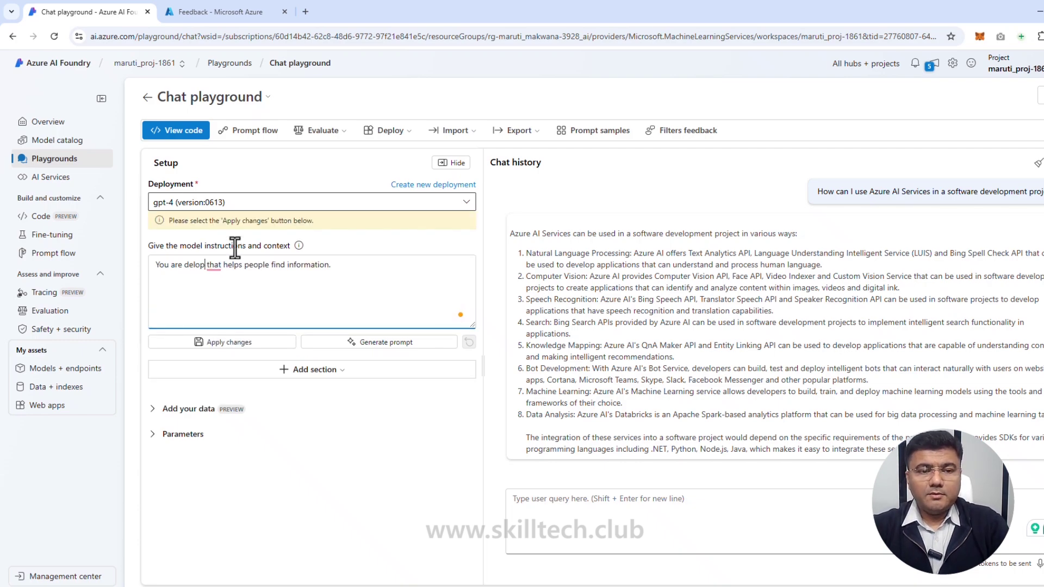
type("assis")
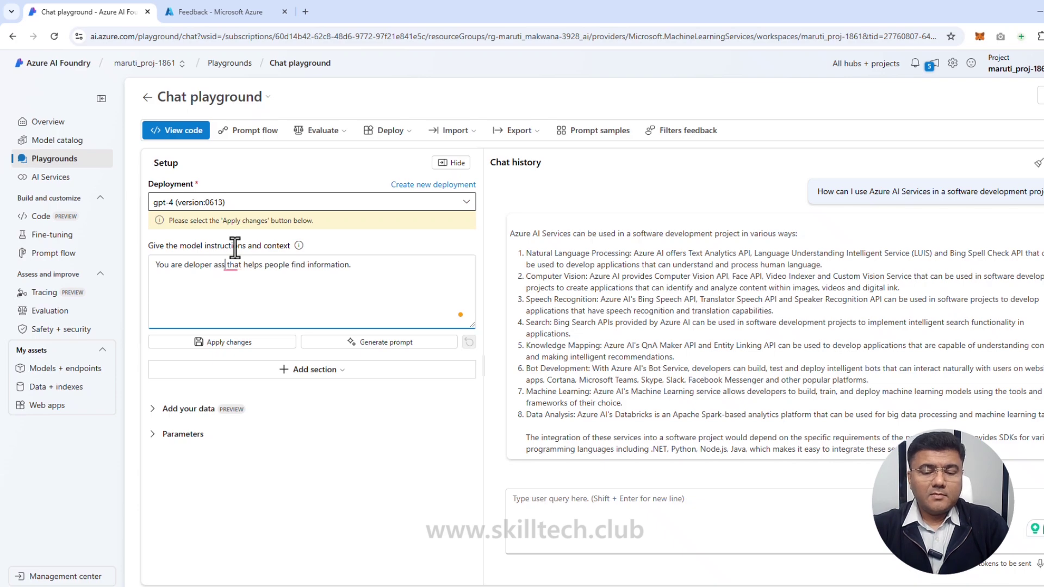
type("tant")
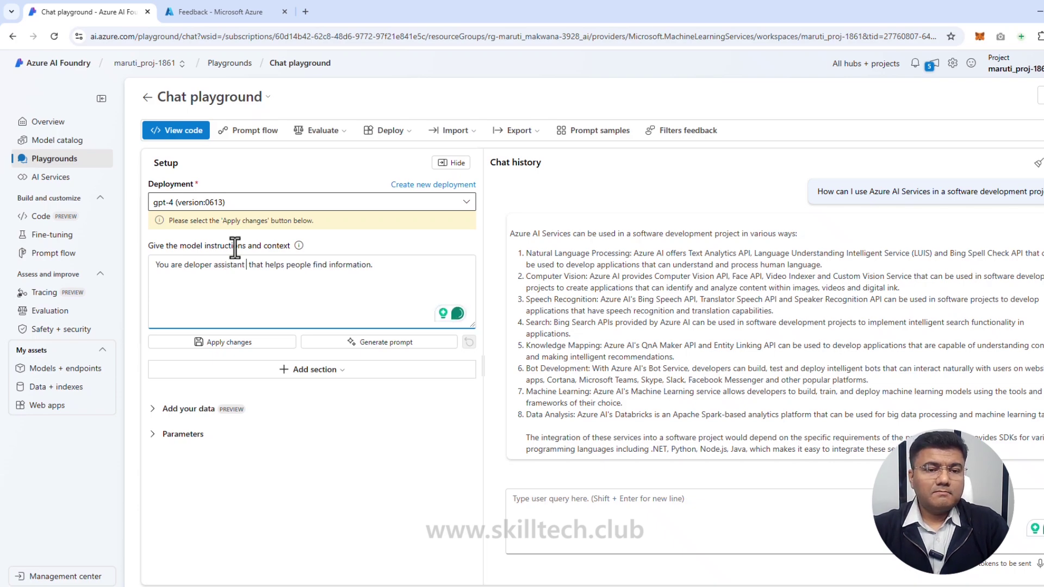
key("Delete")
left_click(271, 266)
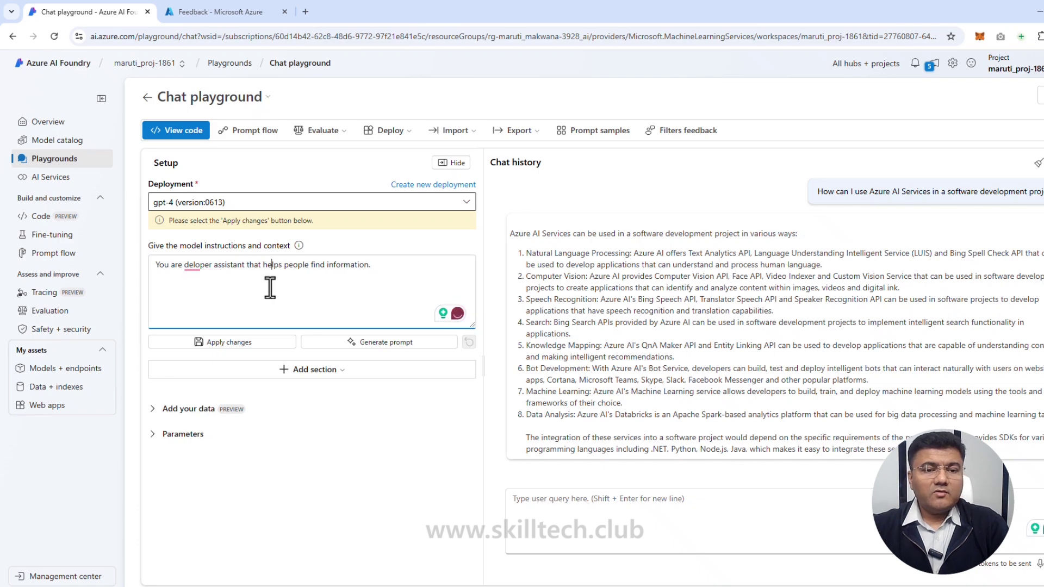
right_click(204, 267)
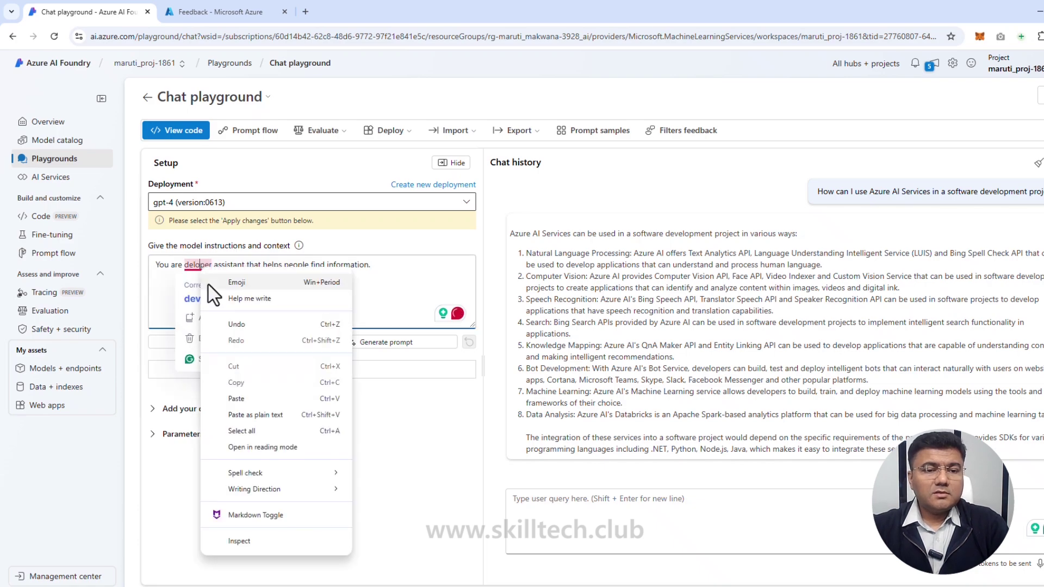
key("Escape")
left_click(205, 299)
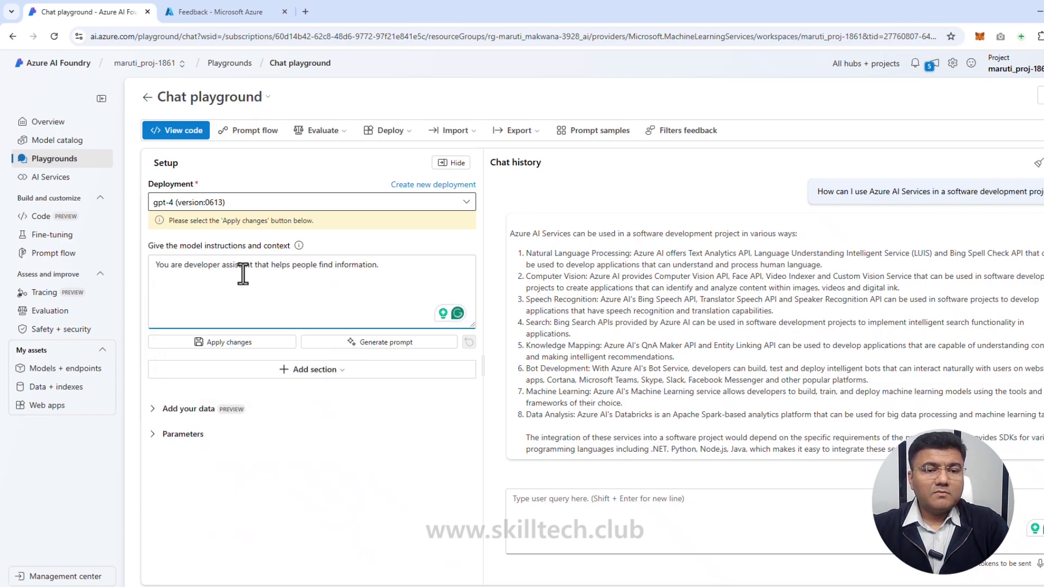
Step: Complete the instructions so they read "that helps python developers to write logical code." and apply the updated system message
double_click(306, 267)
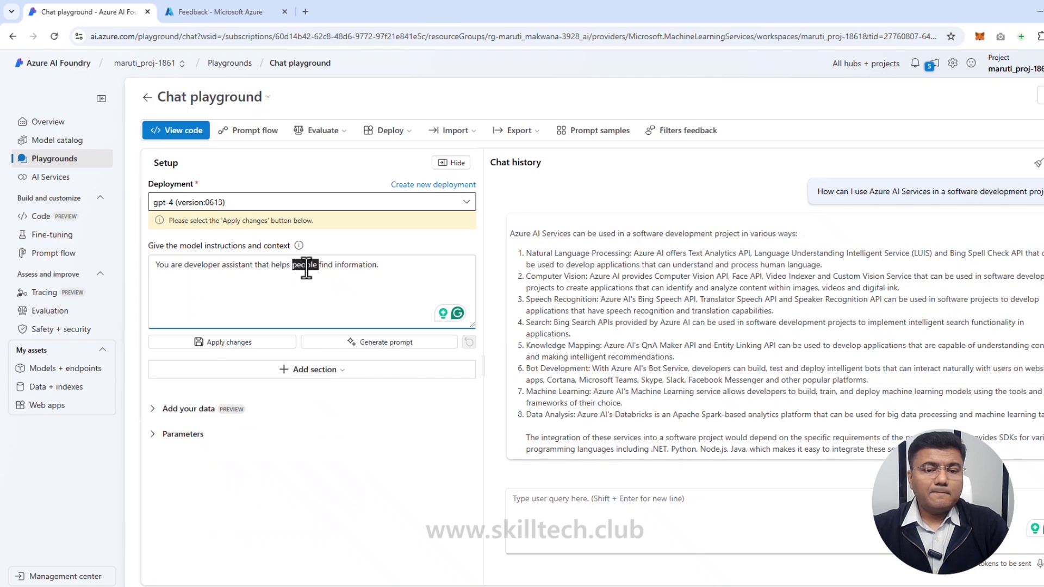
type("python")
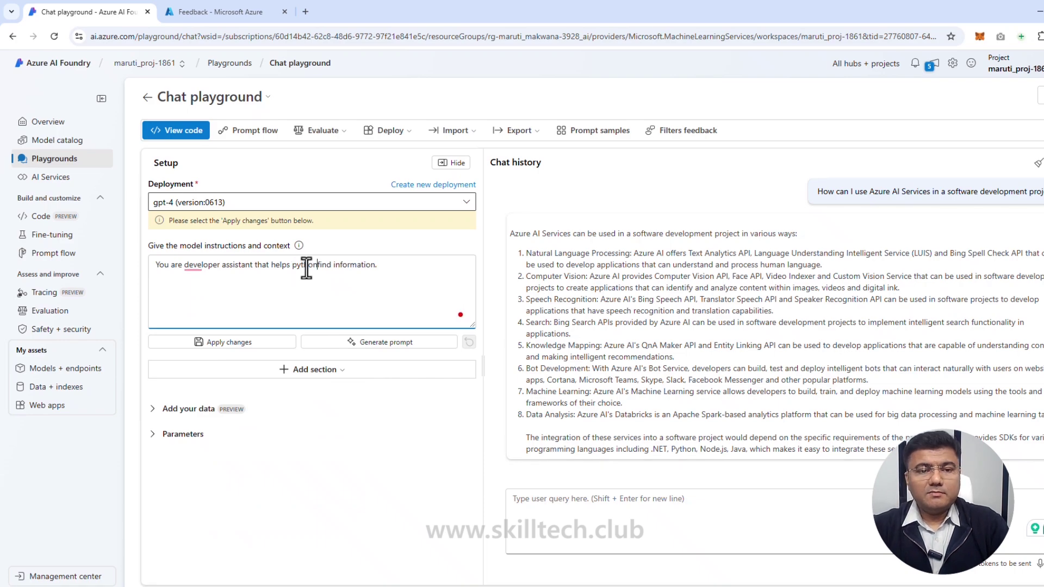
type(" devel")
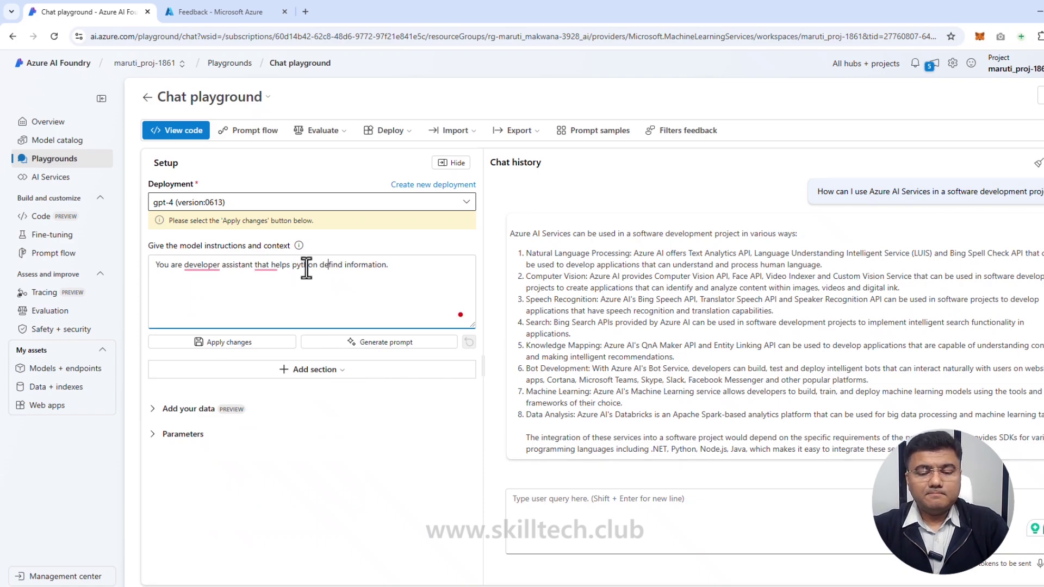
type("opers to write ")
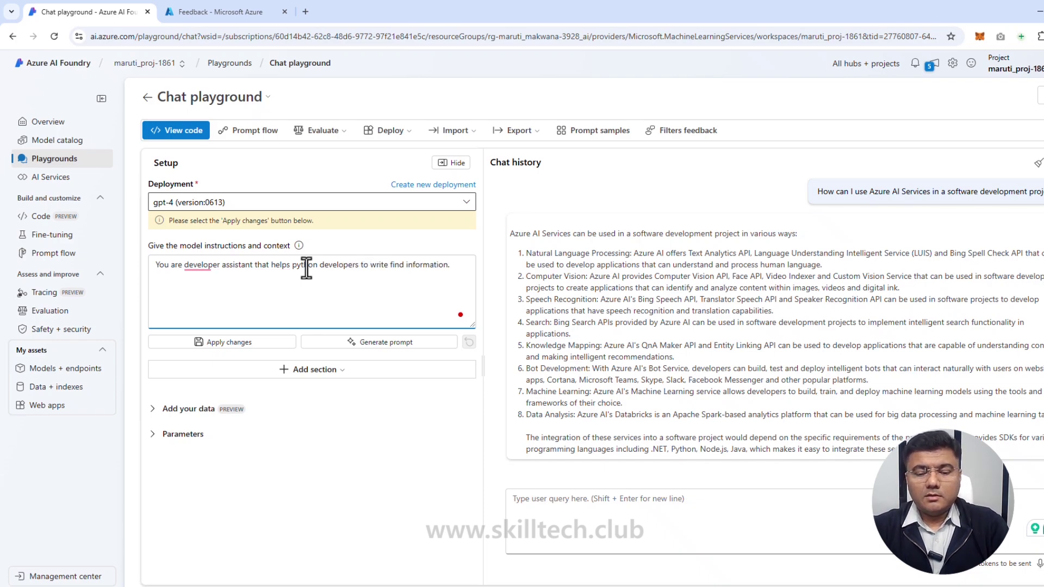
type("logical code")
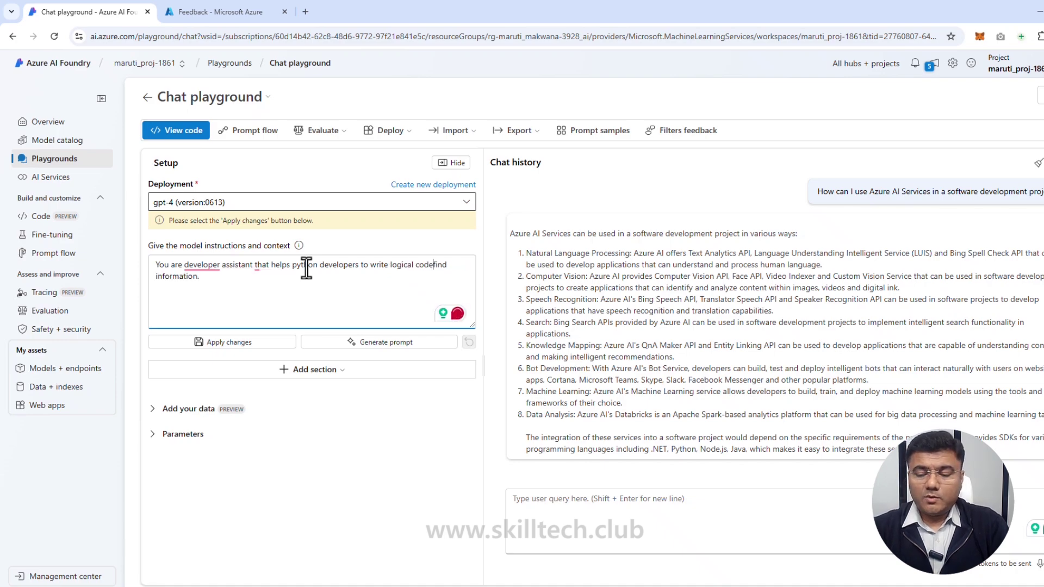
key("ctrl+shift+End")
key("BackSpace")
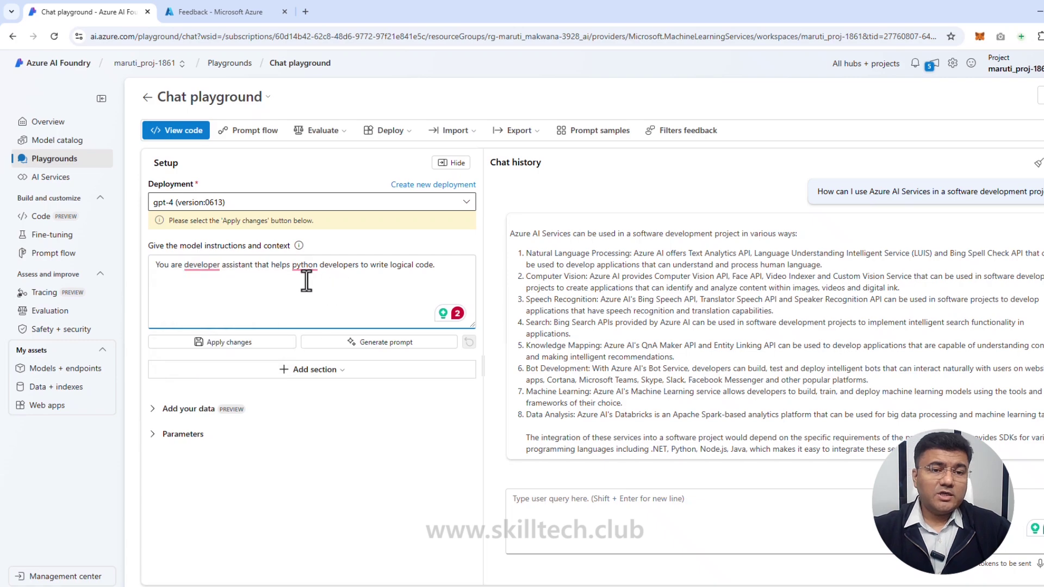
left_click(227, 354)
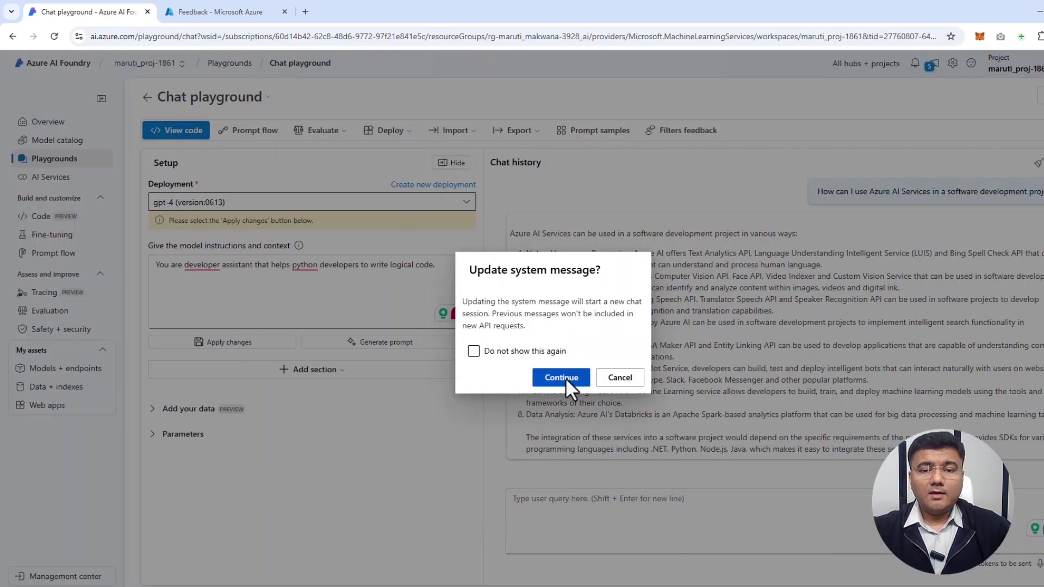
left_click(562, 378)
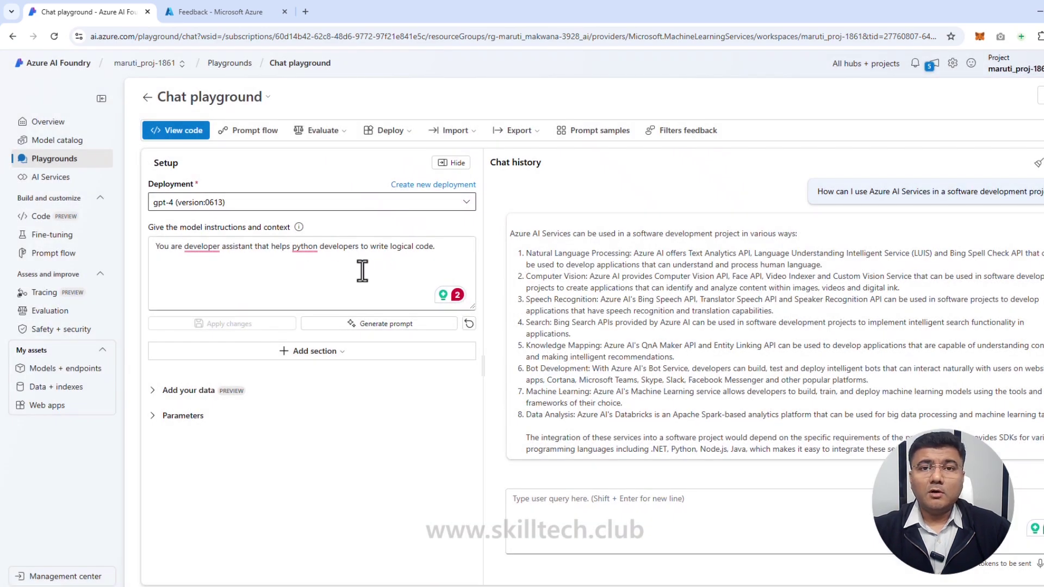
Step: Ask the model "I want to write fibonacci logic, can you help me with that?"
left_click(576, 509)
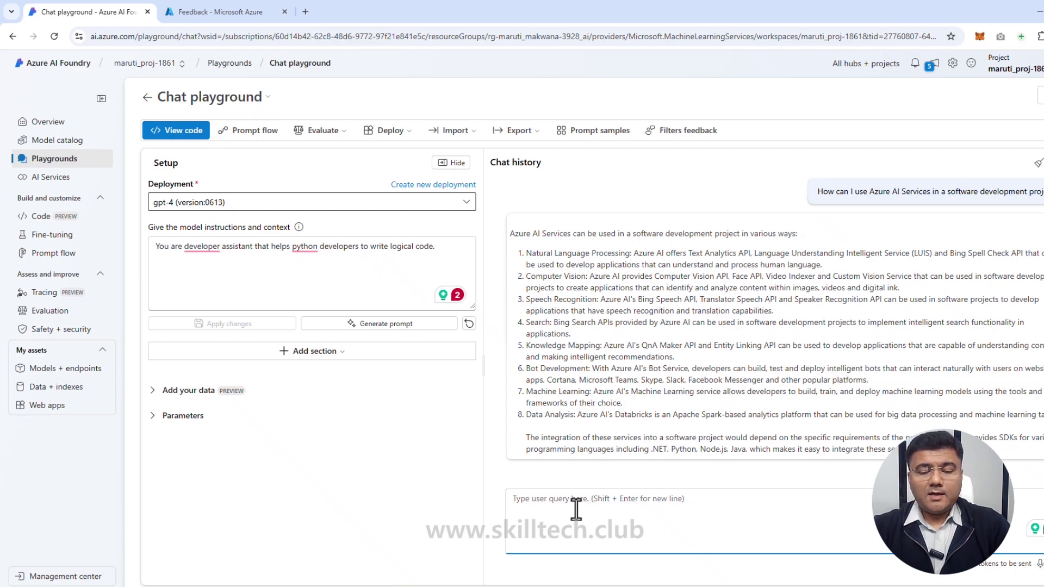
type("I want to ")
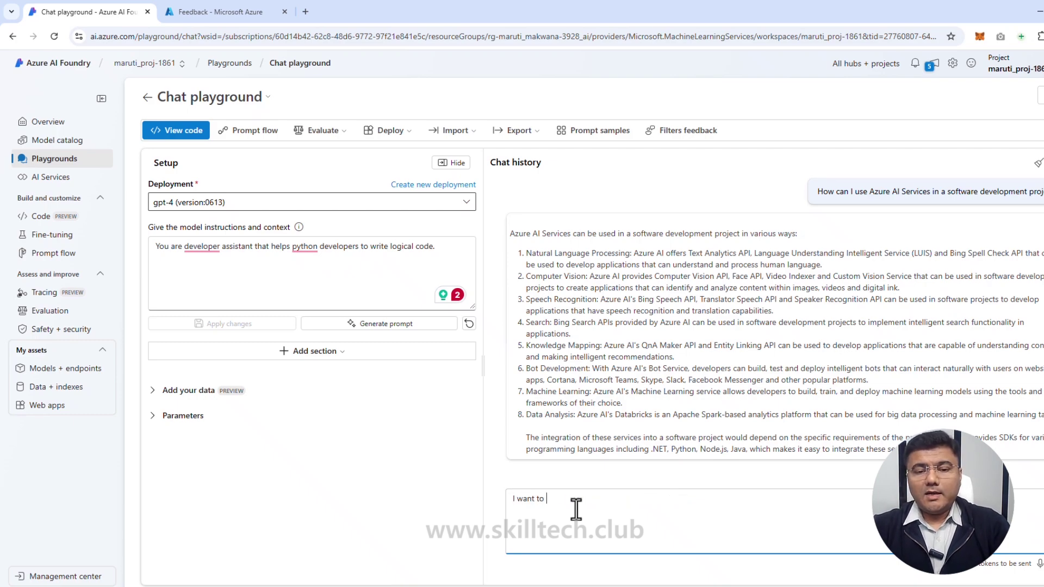
type("write fi")
type("bonacci")
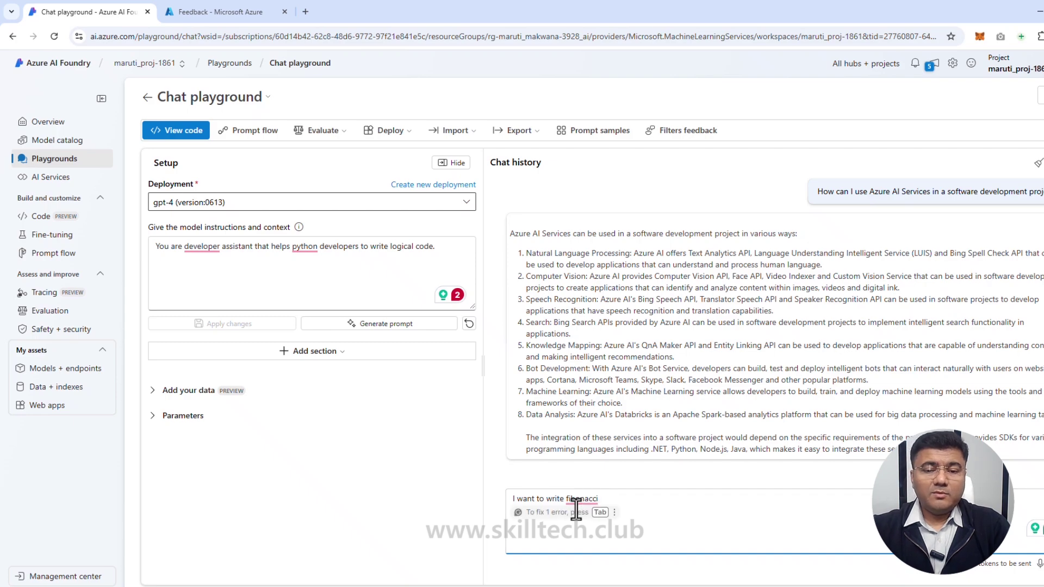
mouse_move(575, 500)
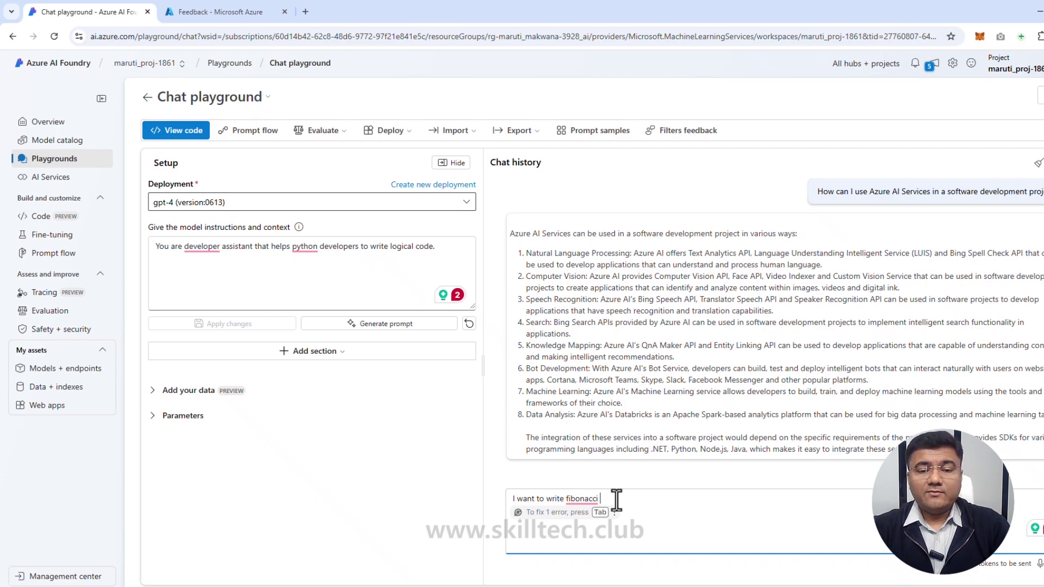
type("logic")
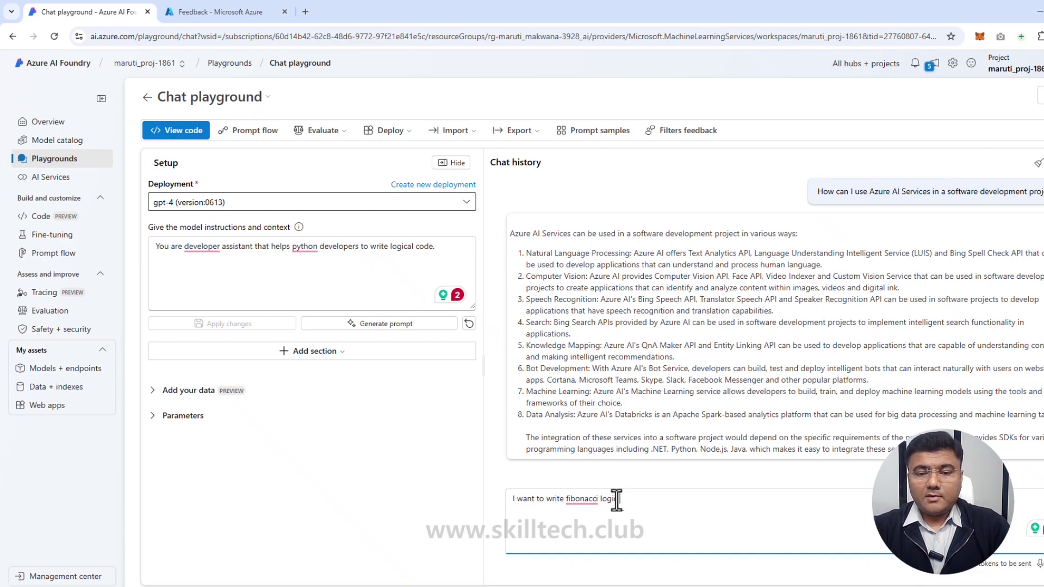
type(" can you help me with that.")
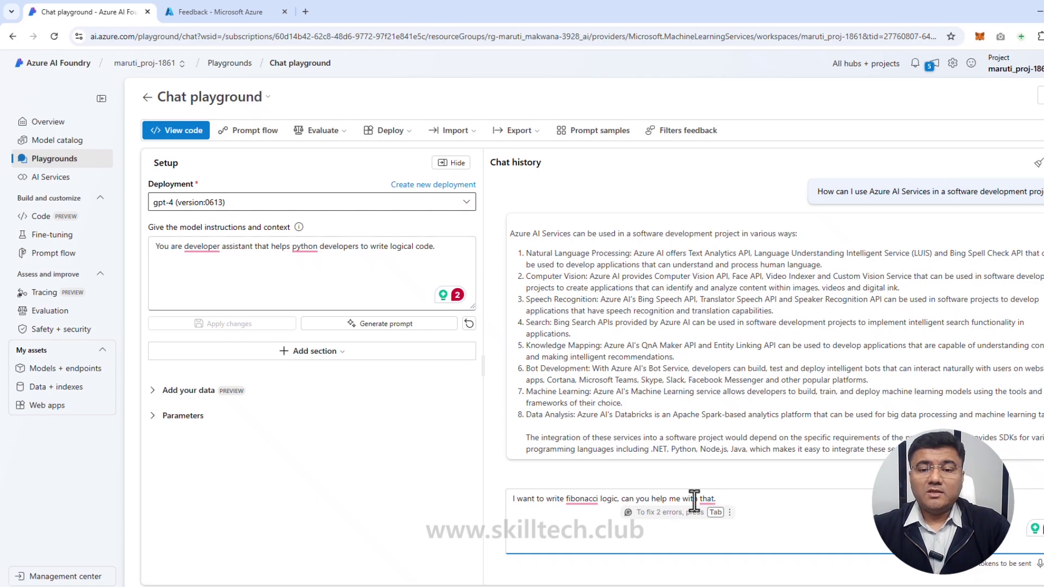
key("BackSpace")
type("?")
key("Return")
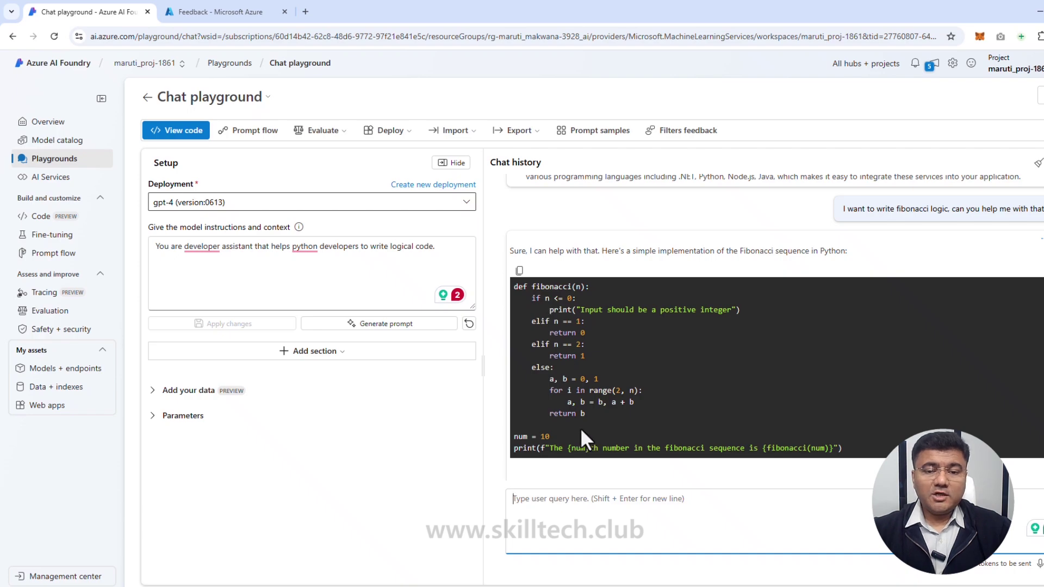
Step: Ask "Can you write some unit test for above code?" and read through the generated unit tests
scroll(579, 427, "down", 3)
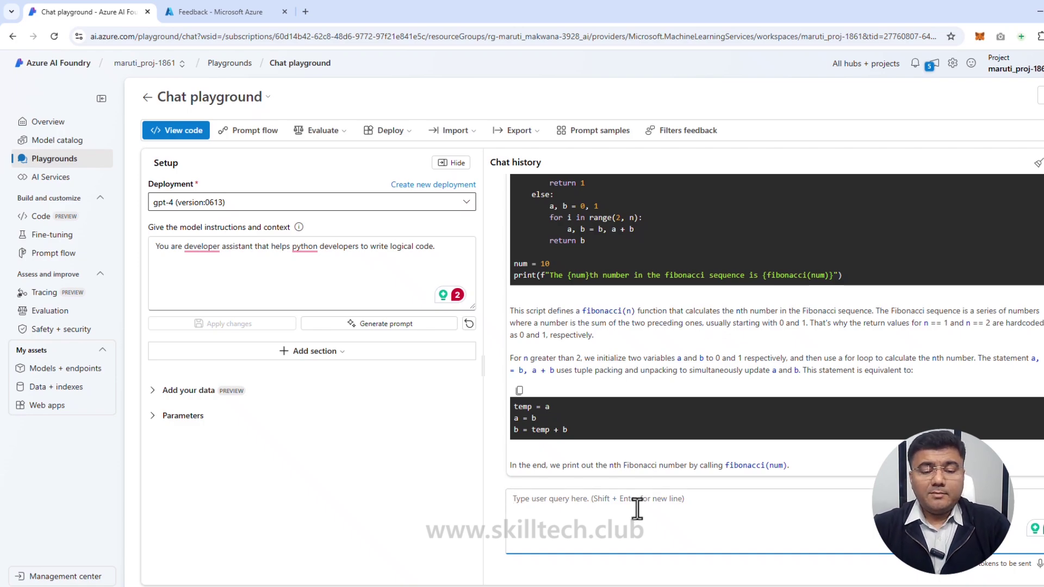
type("Can y")
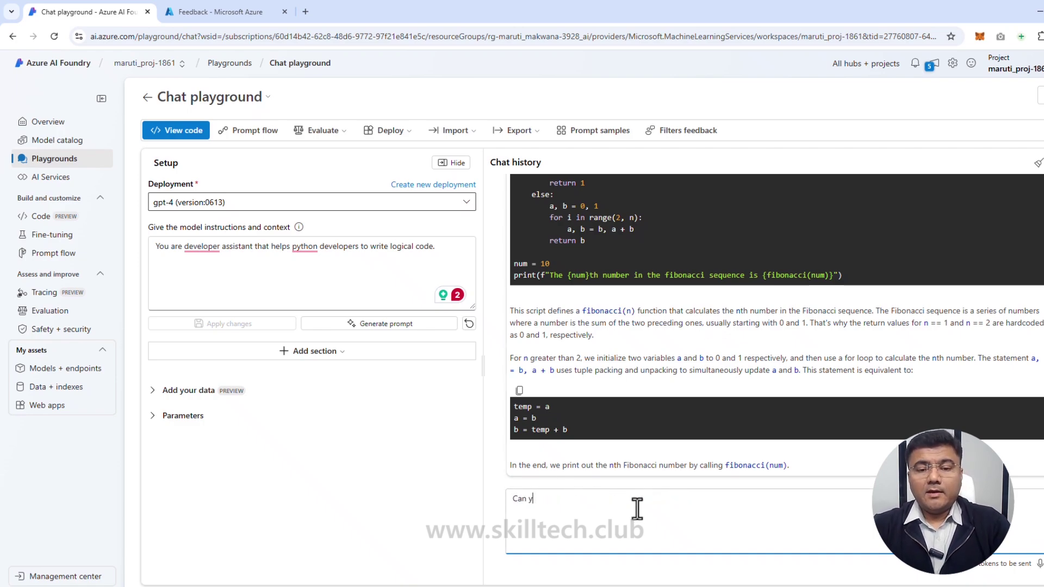
type("ou writ")
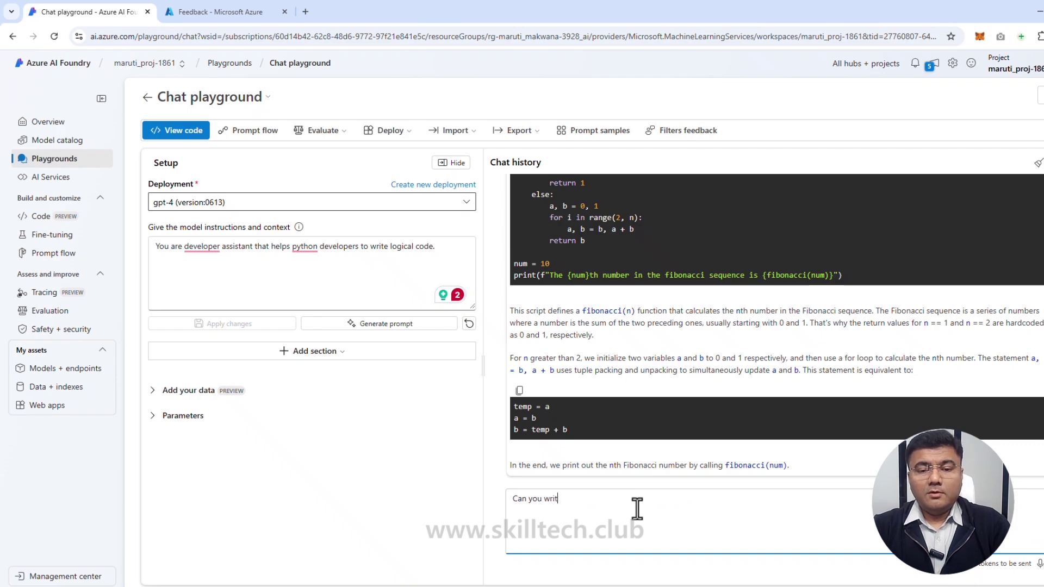
type("e some un")
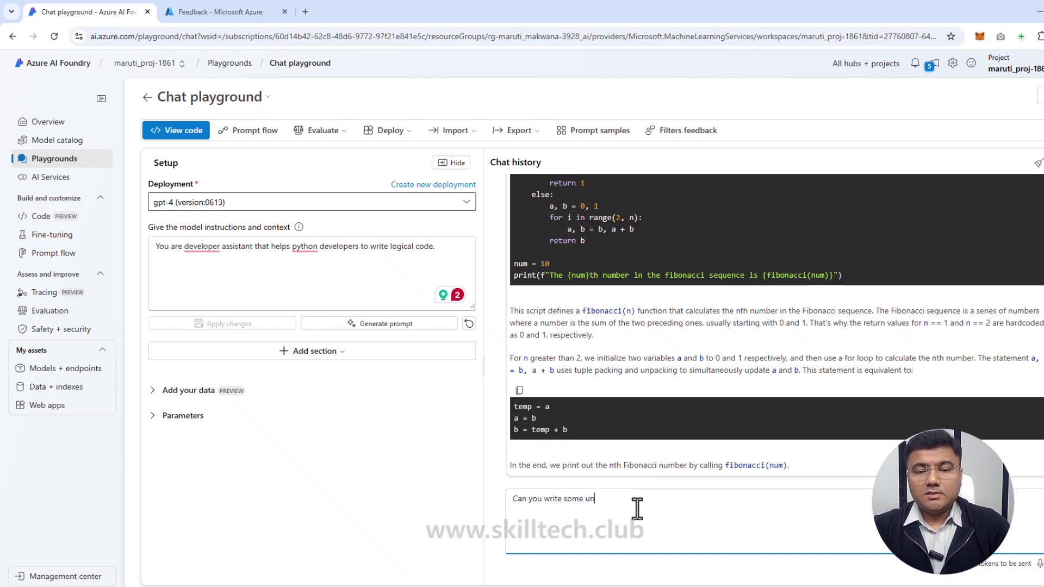
type("it test")
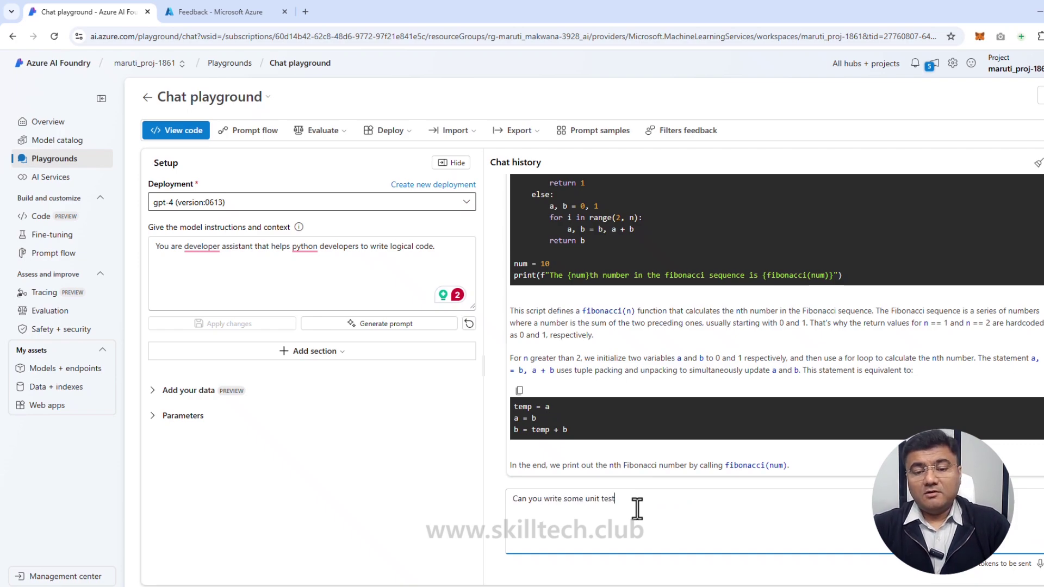
type(" for above code?")
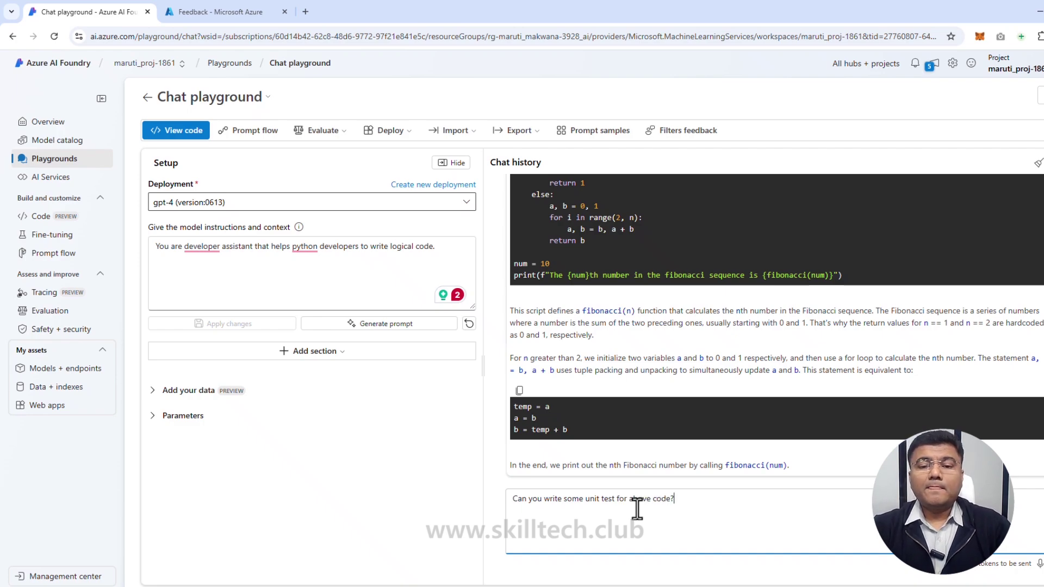
key("Return")
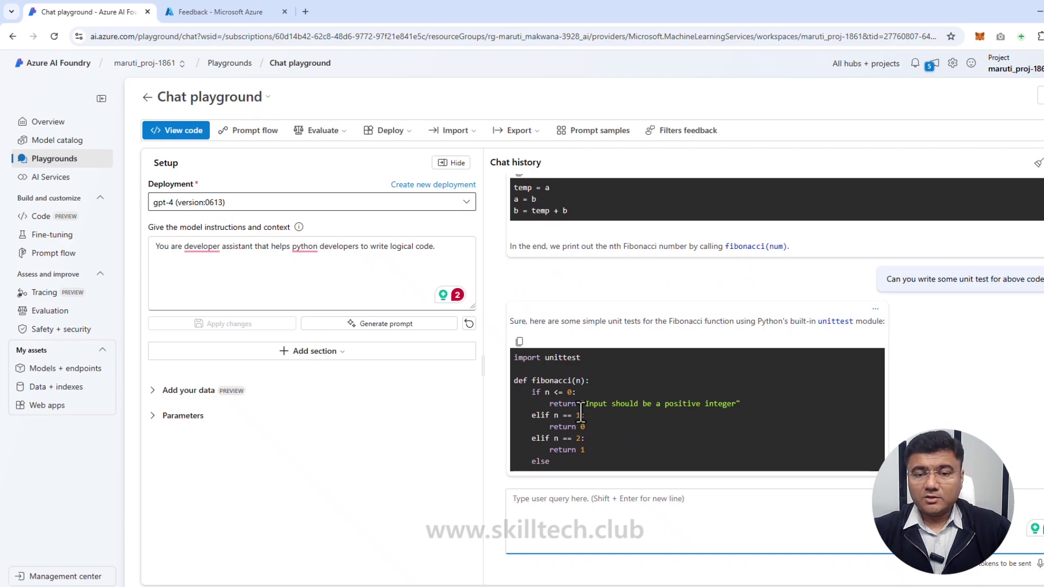
scroll(580, 413, "up", 3)
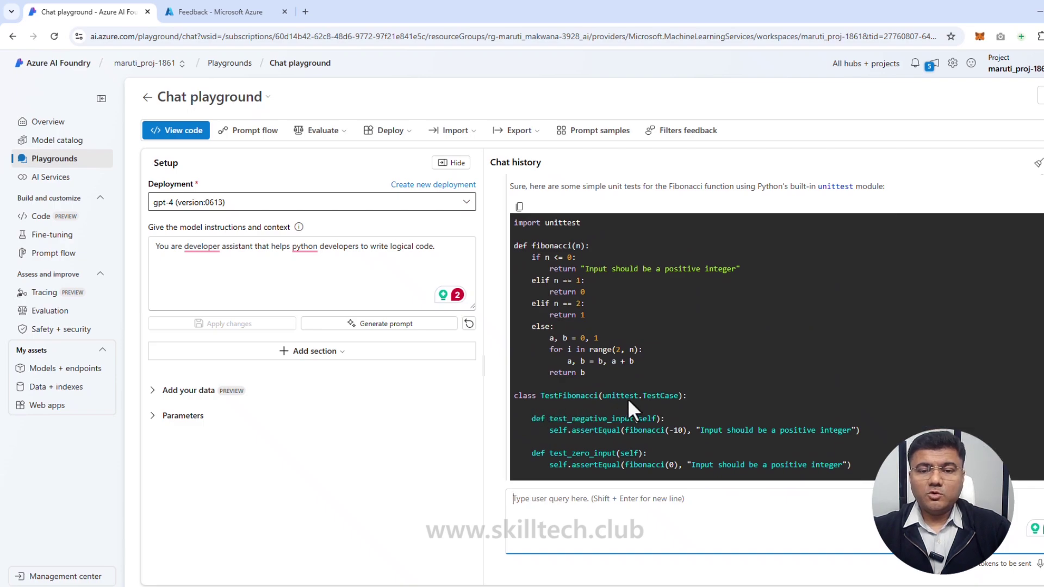
scroll(653, 418, "down", 3)
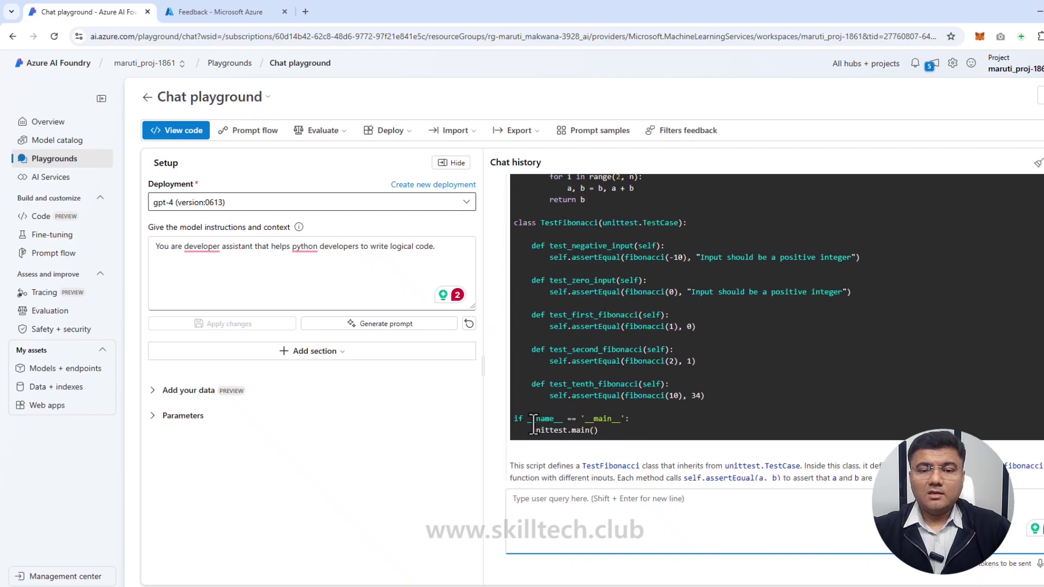
scroll(602, 449, "down", 1)
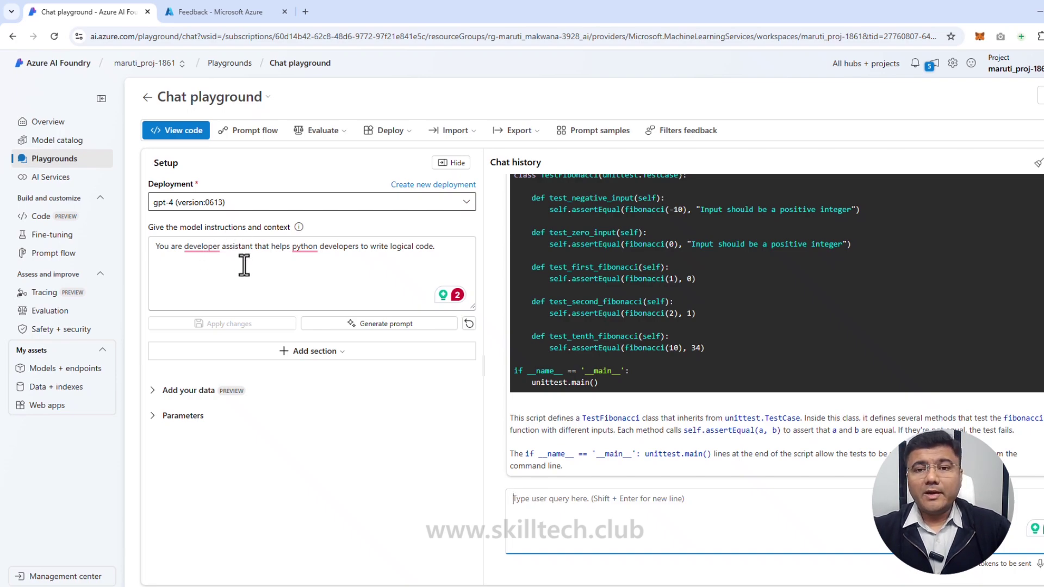
Step: Look through the prompt samples offered for the chat playground without applying any of them
left_click(596, 141)
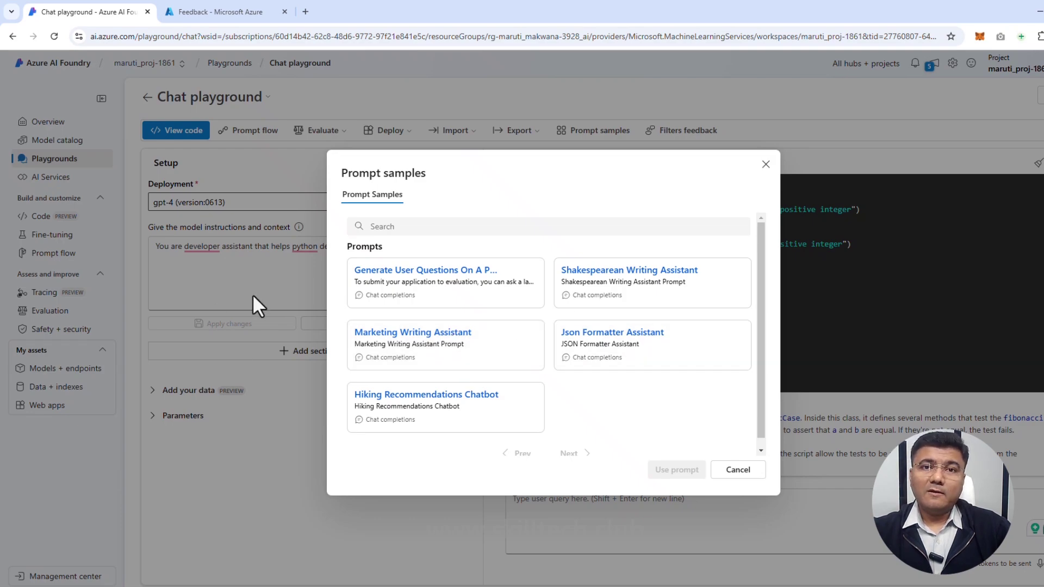
left_click(766, 164)
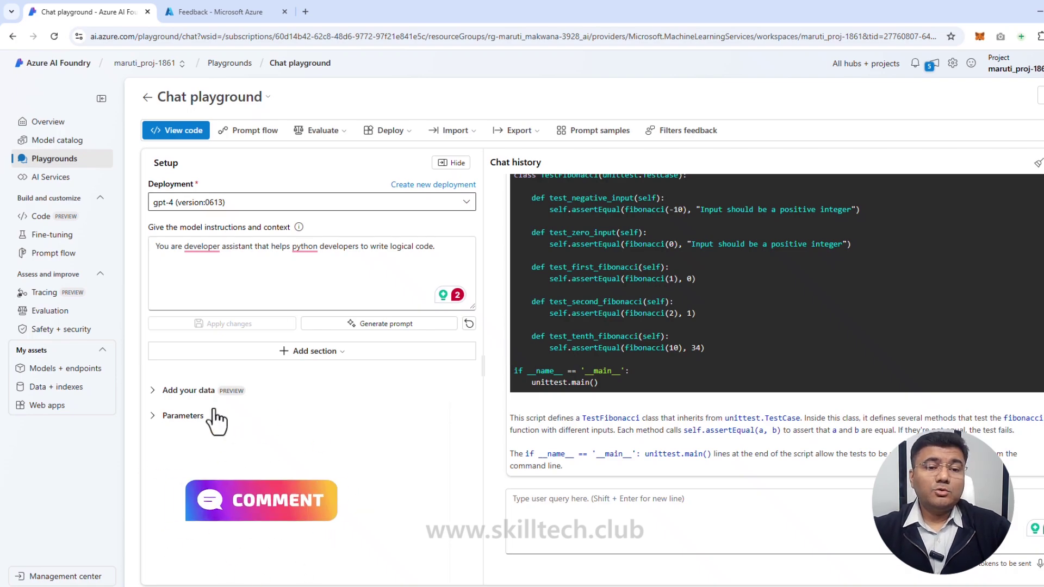
Step: Examine the deployment's response parameters and the types of section that can be added to the model instructions
left_click(153, 416)
scroll(299, 447, "down", 3)
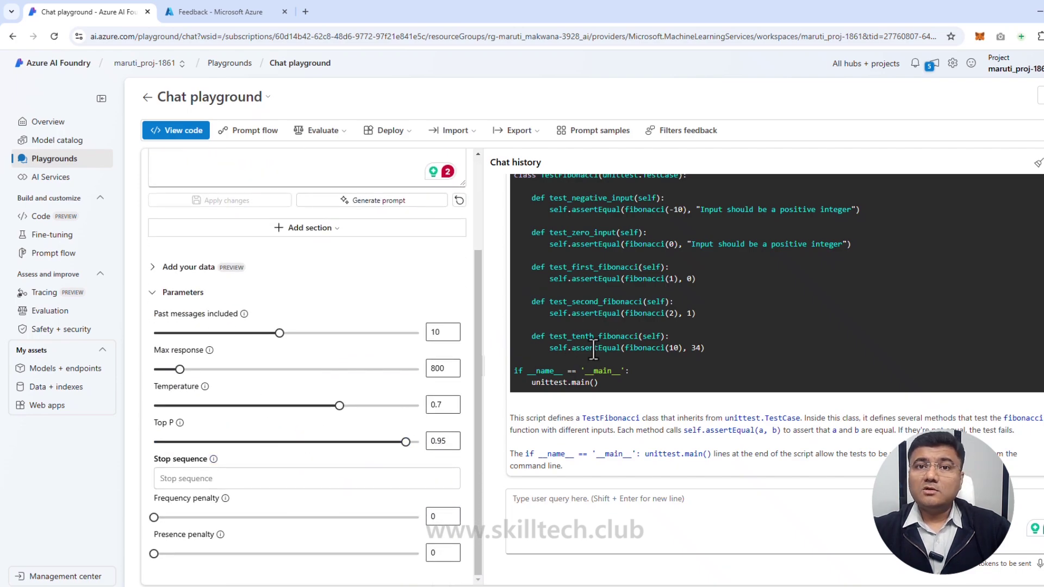
scroll(334, 342, "up", 3)
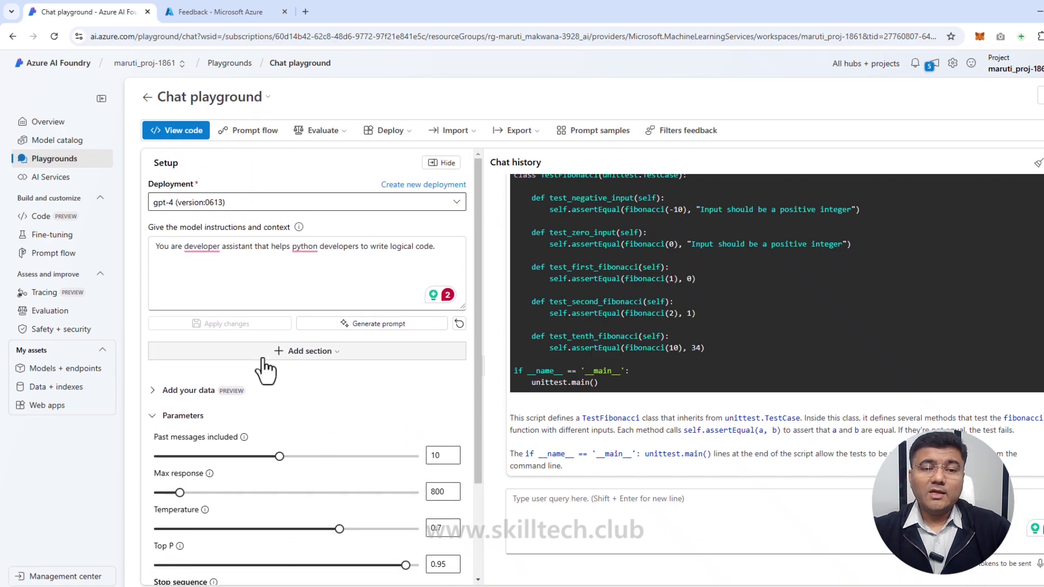
left_click(340, 356)
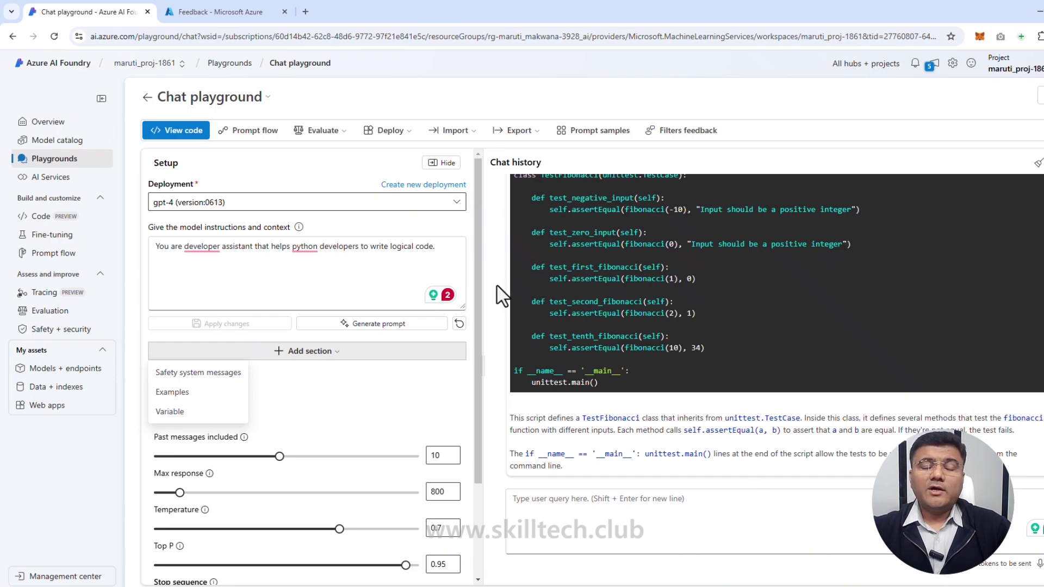
Step: Switch to the Azure portal, dismiss the feedback form and open the resource group containing the Azure AI services resource
left_click(237, 15)
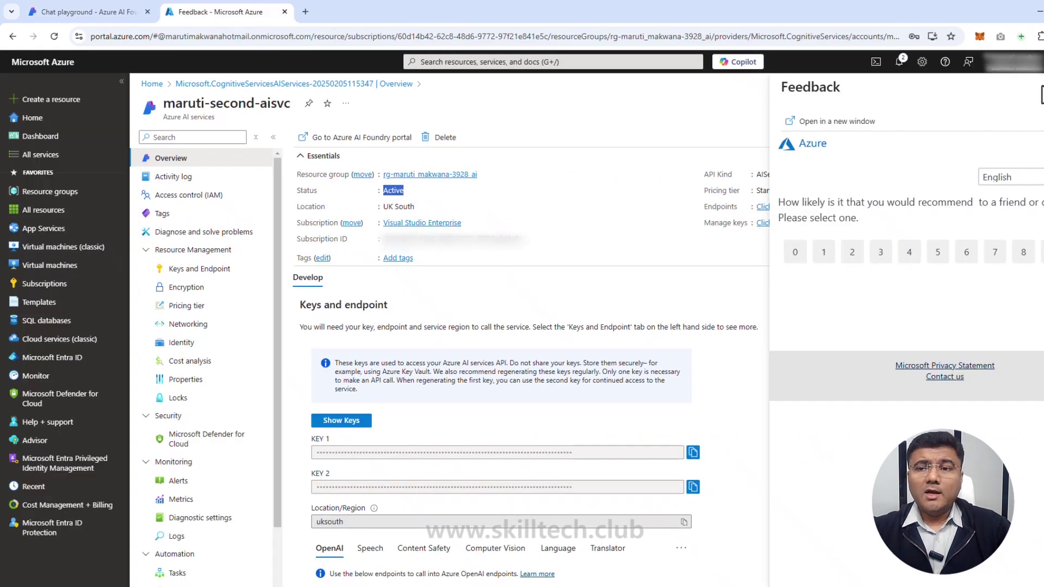
left_click(542, 126)
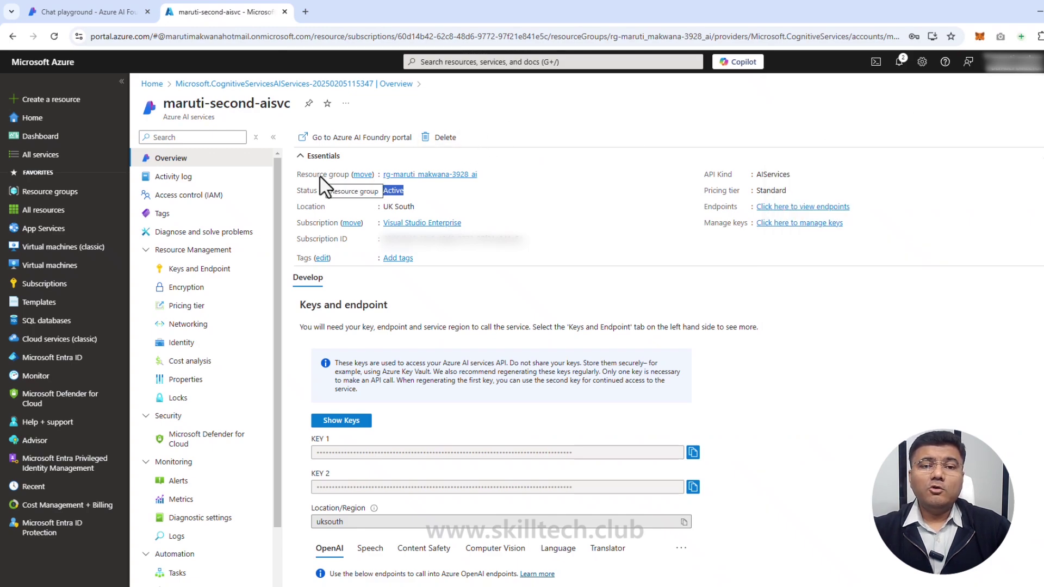
left_click(408, 174)
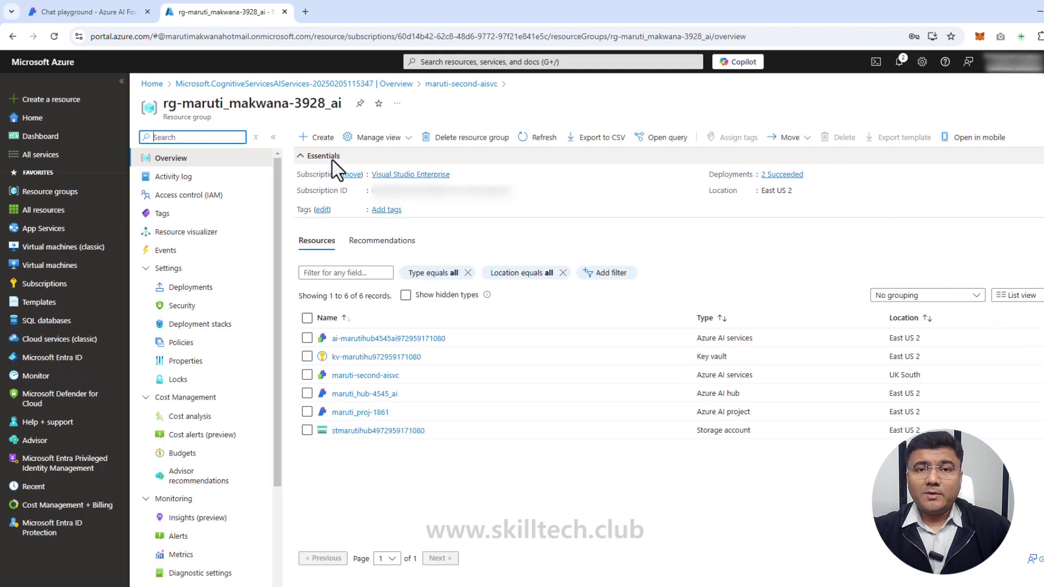
Step: Delete the entire resource group with its dependent resources, confirming with the group's name, and check the deletion's progress in the notifications
left_click(463, 142)
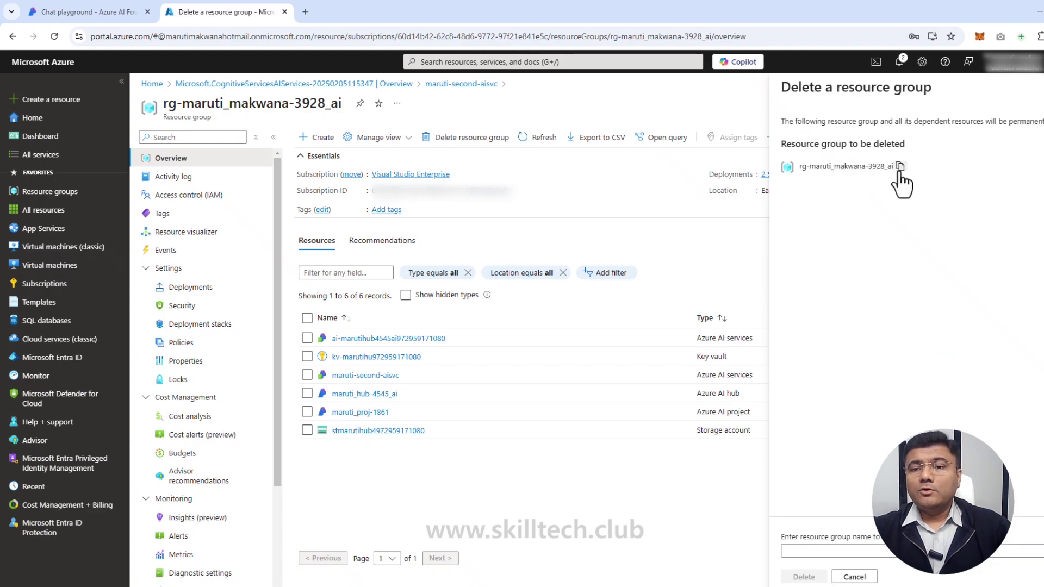
left_click(900, 167)
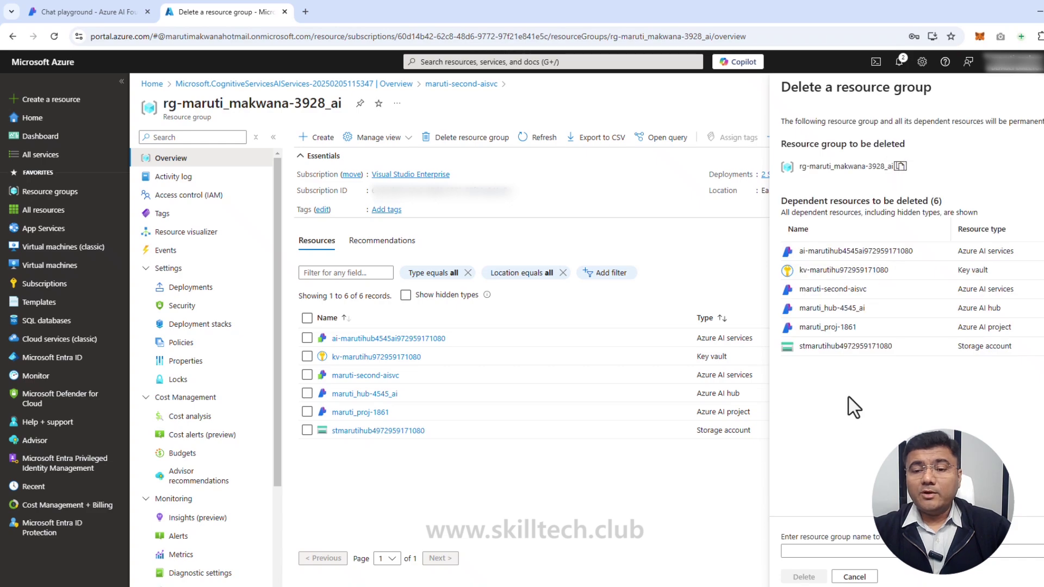
left_click(818, 552)
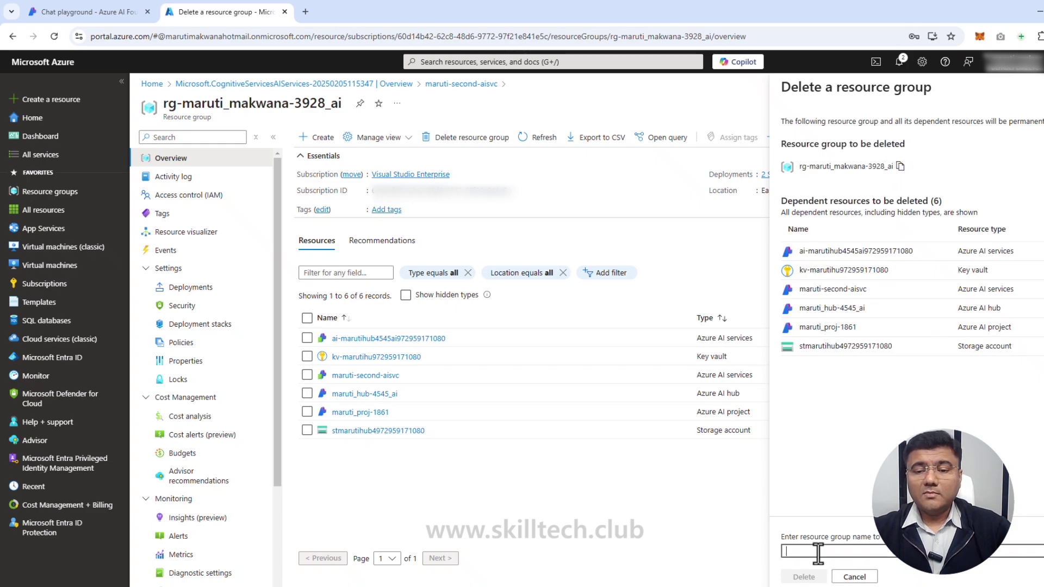
key("ctrl+v")
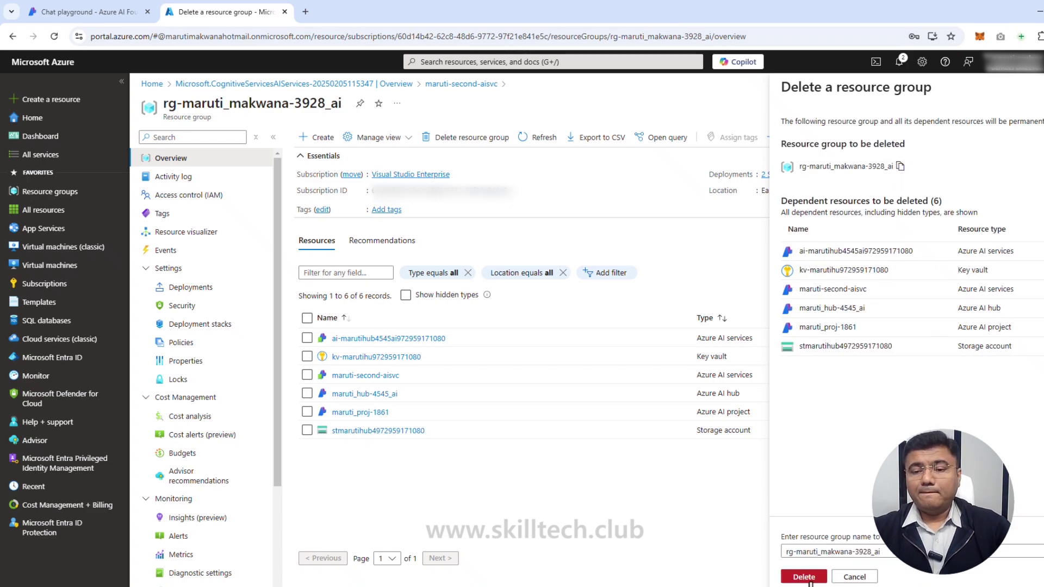
left_click(804, 577)
left_click(938, 387)
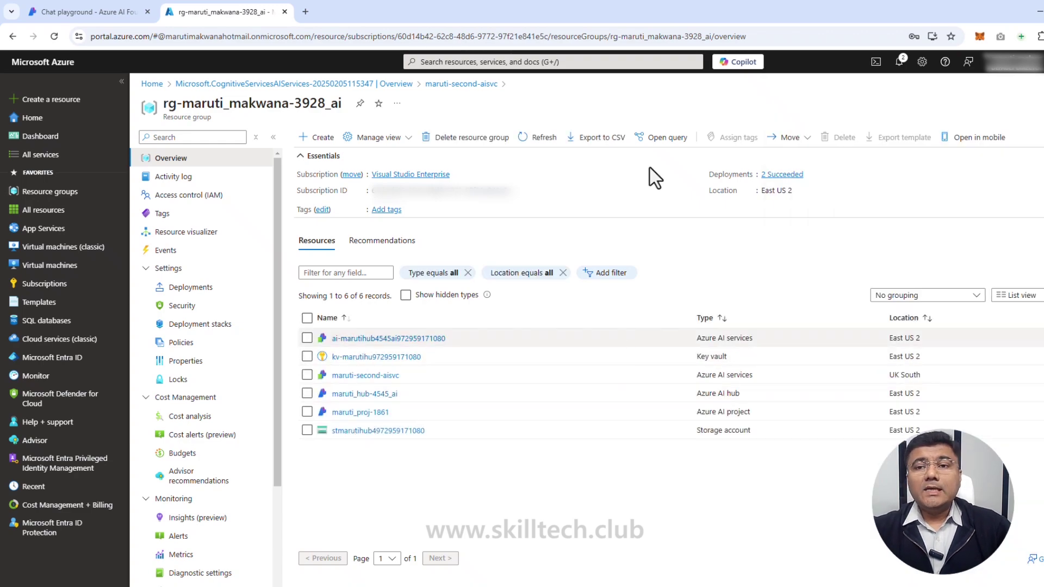
left_click(899, 61)
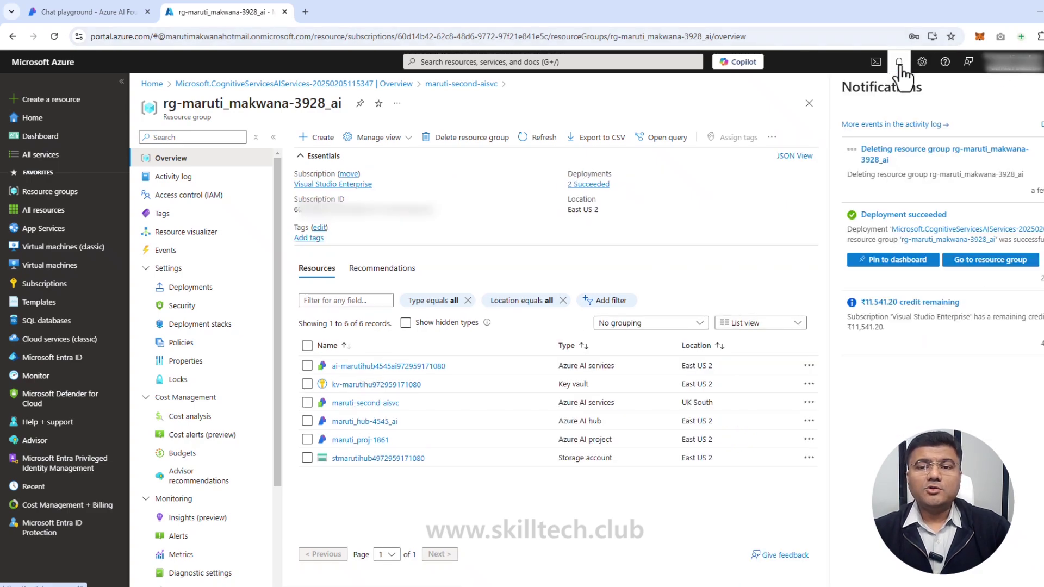